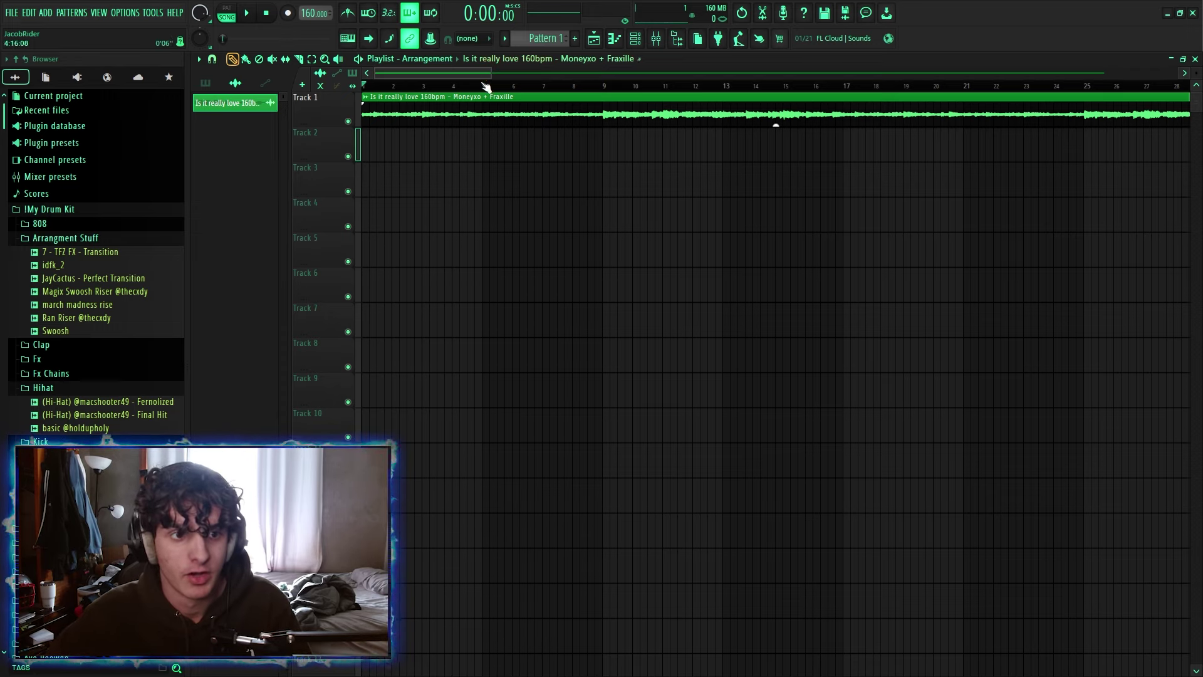
left_click_drag(489, 69, 326, 166)
right_click(424, 124)
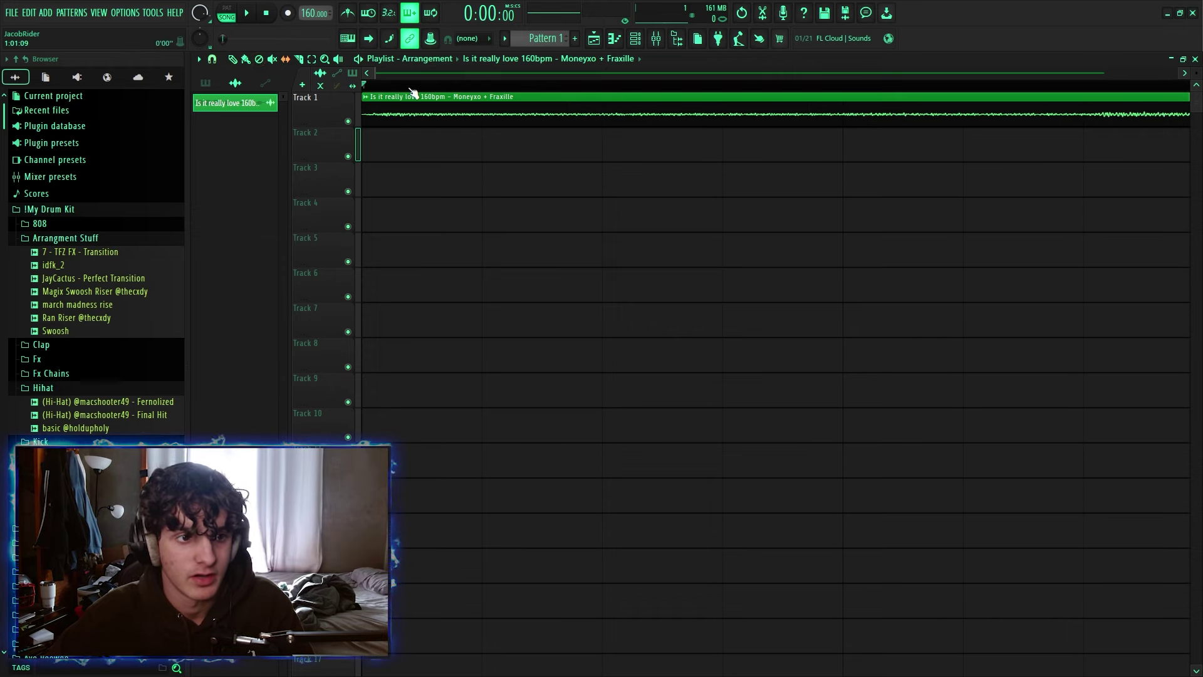
scroll(410, 89, "down", 8)
scroll(537, 93, "up", 6)
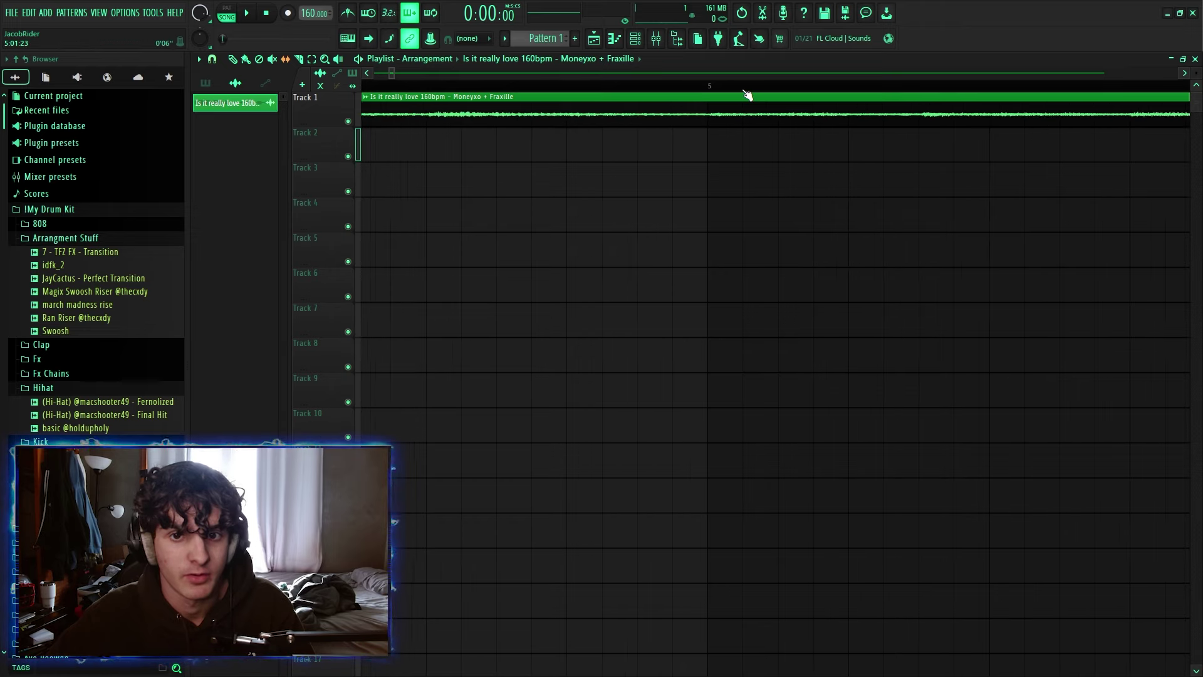
scroll(747, 93, "down", 6)
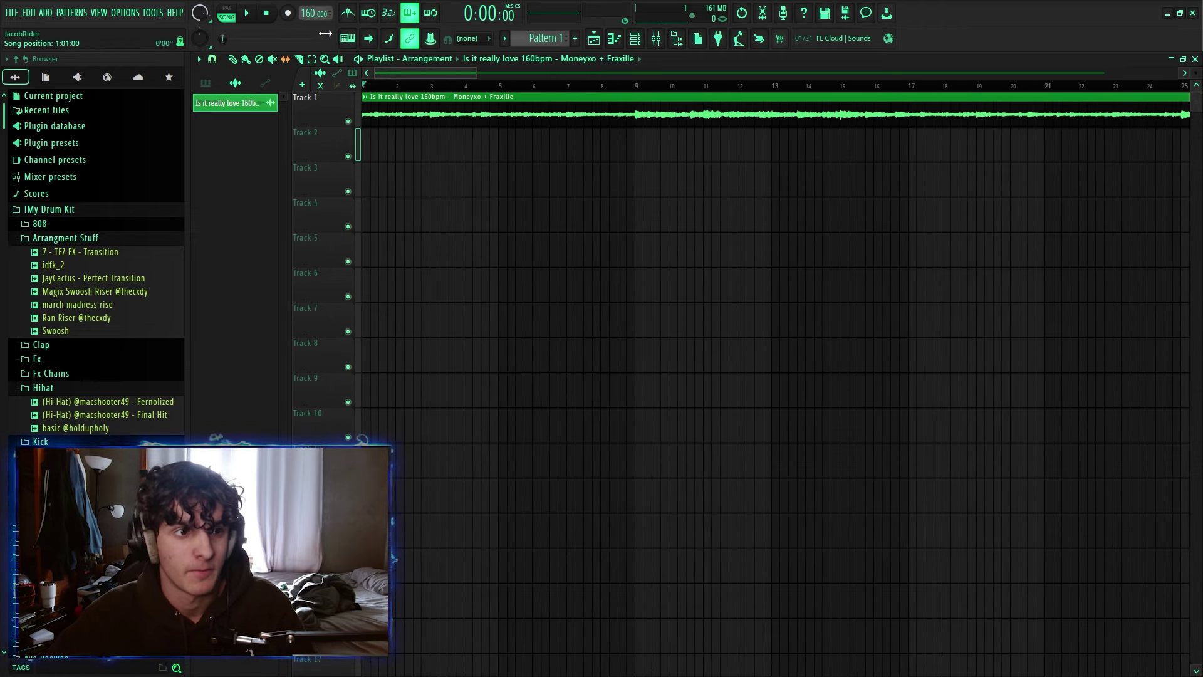
Try a pitch shift of -100 cents on the "Is it really love" audio clip in its channel settings.
double_click(465, 113)
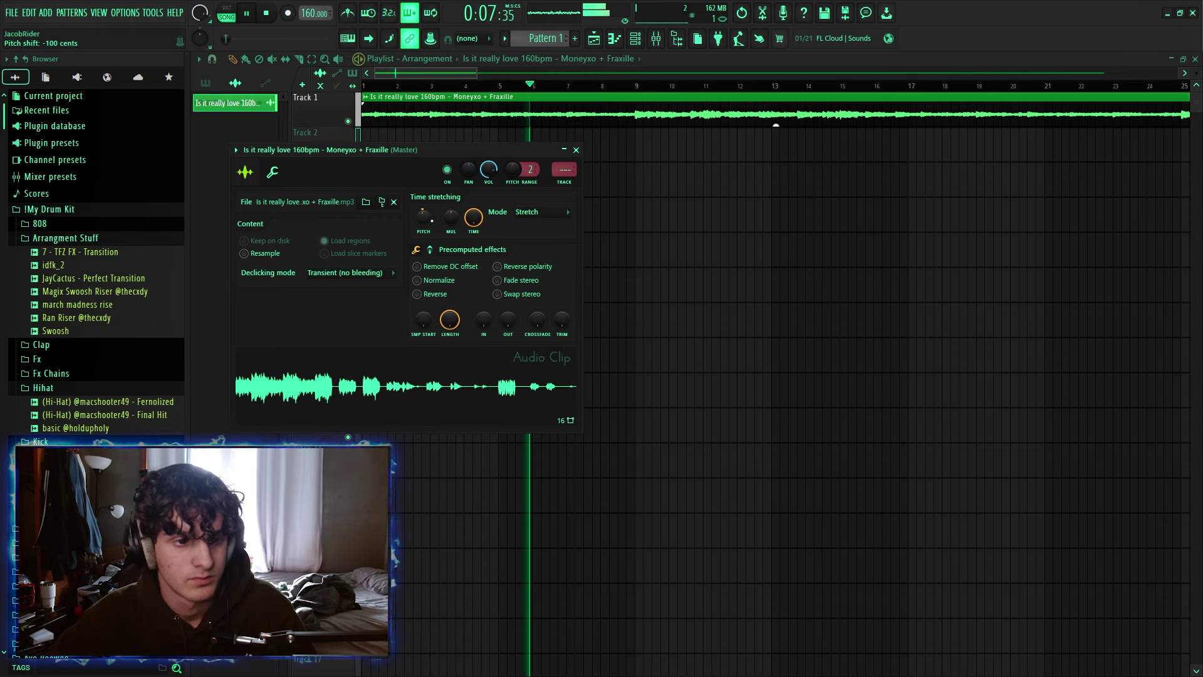
left_click(577, 150)
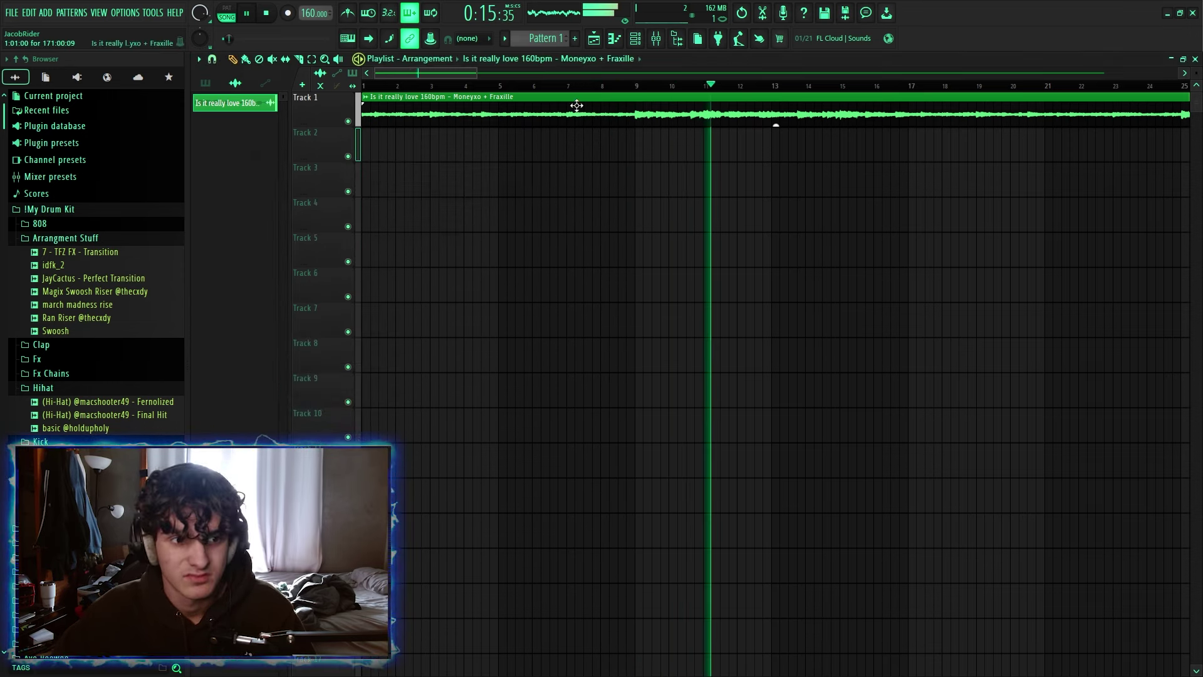
Show the channel rack and collapse the Arrangment Stuff and Hihat folders of !My Drum Kit in the browser.
left_click(645, 35)
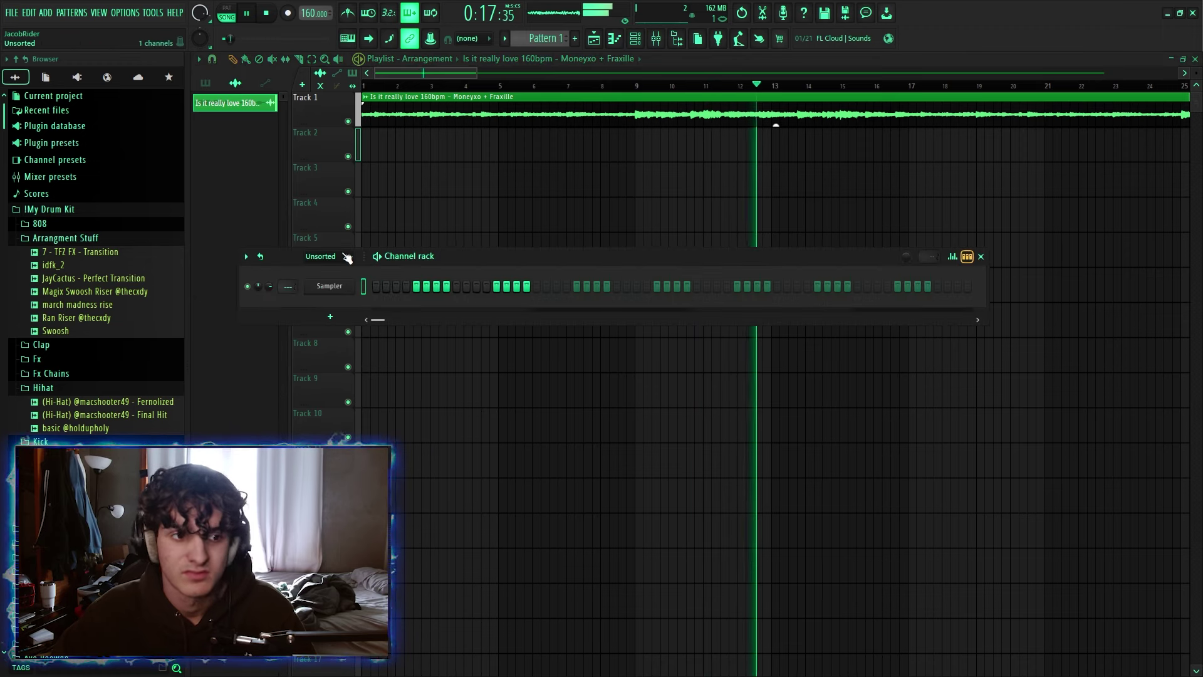
left_click(78, 239)
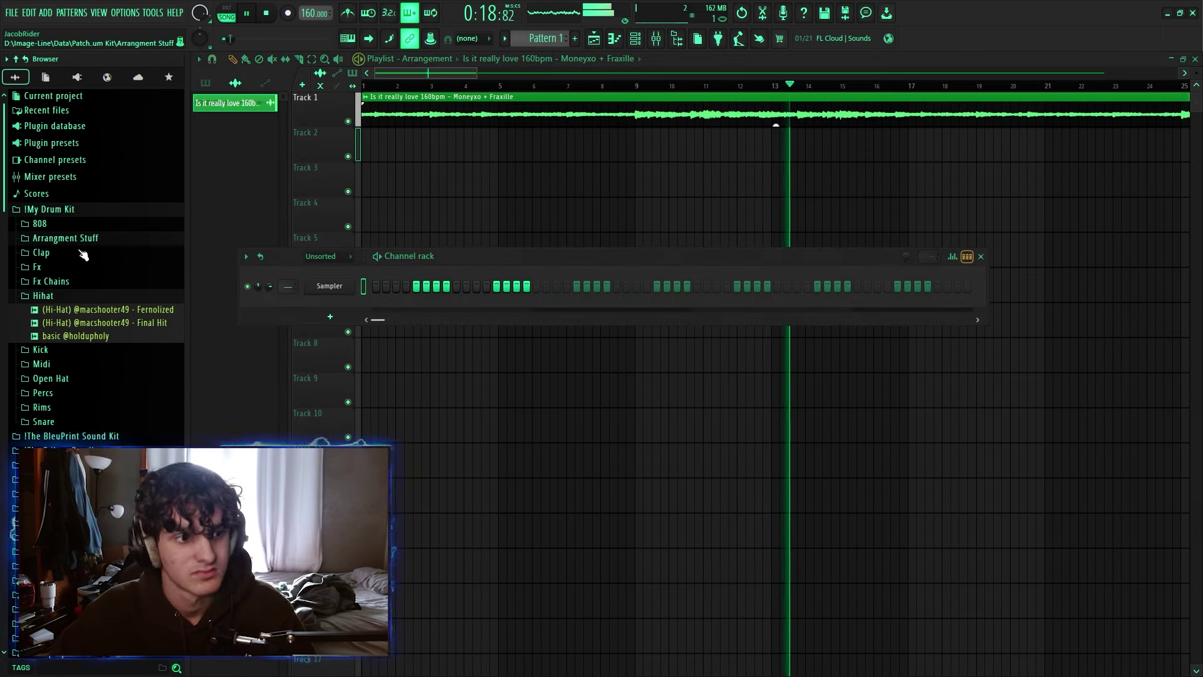
left_click(78, 295)
Route the "Is it really love" audio clip to mixer track 1.
double_click(500, 97)
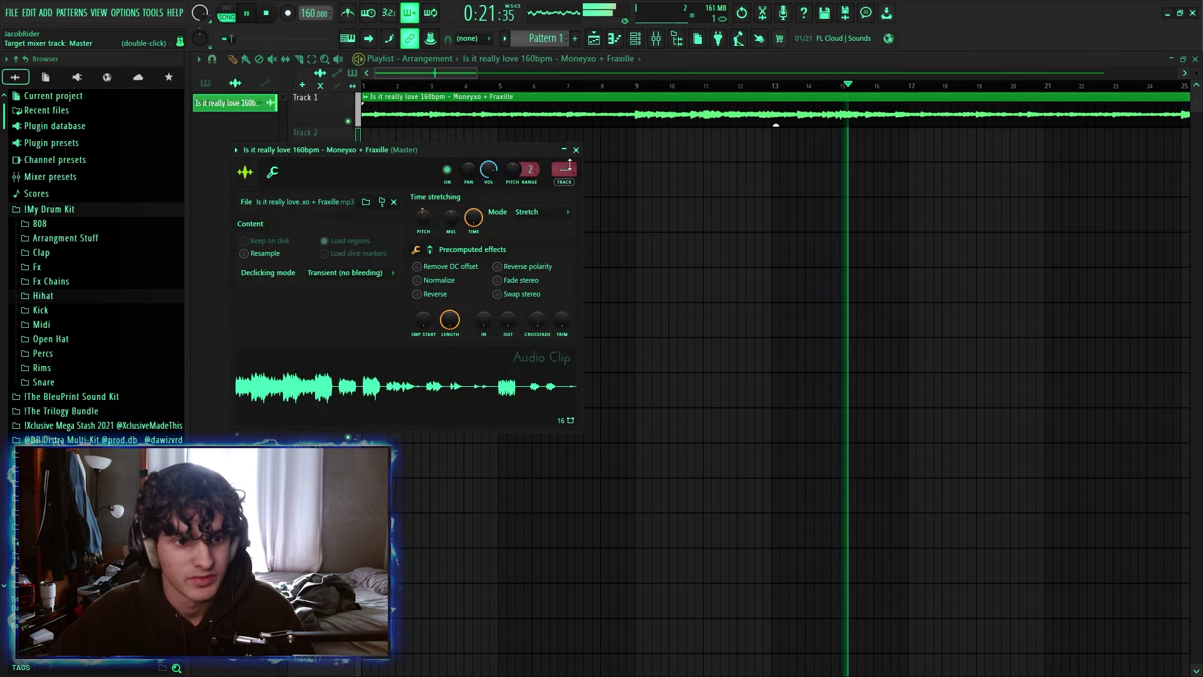
left_click(577, 150)
left_click(637, 39)
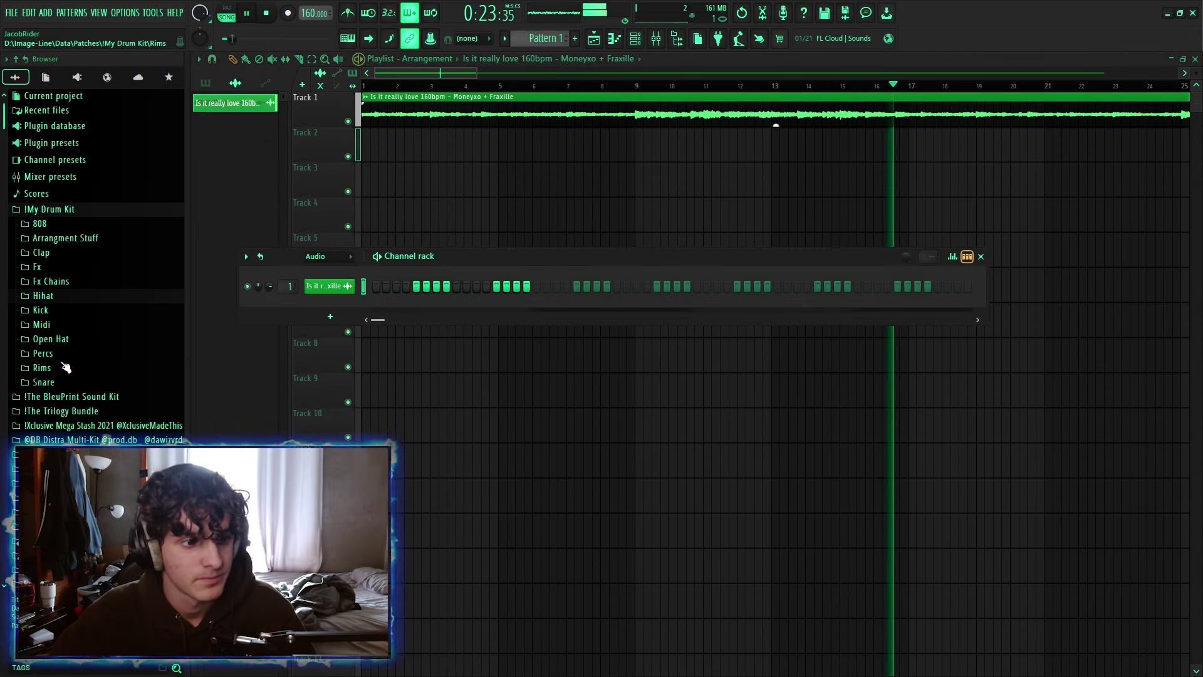
left_click(44, 368)
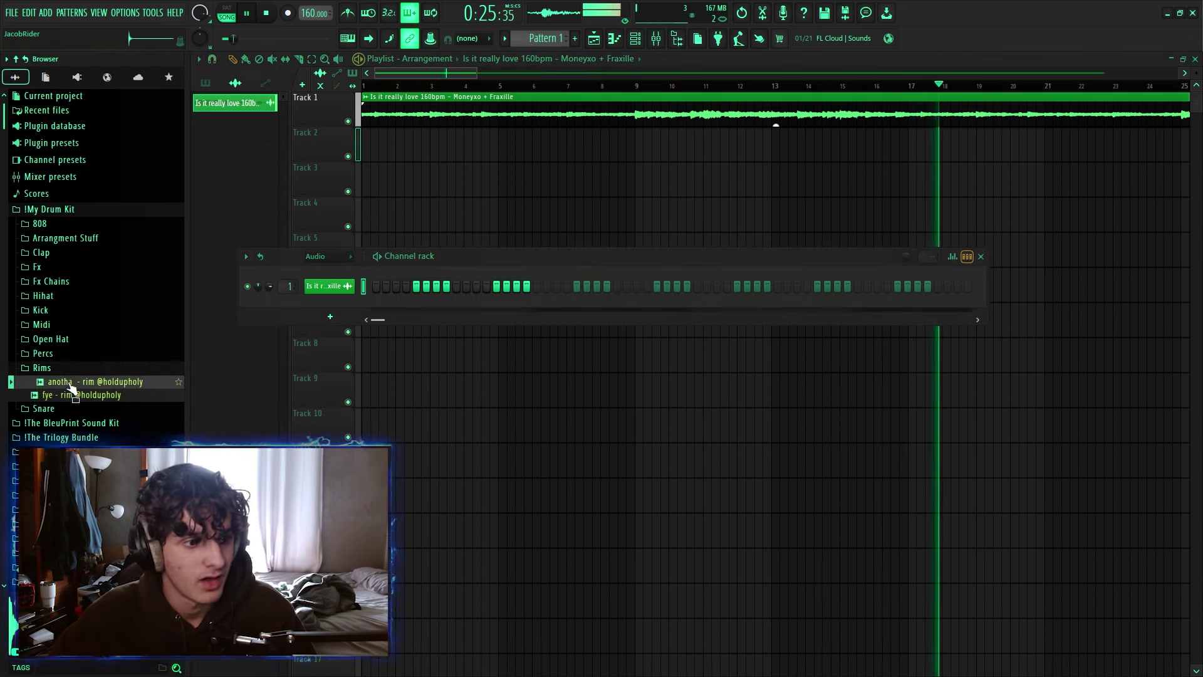
left_click_drag(37, 383, 351, 313)
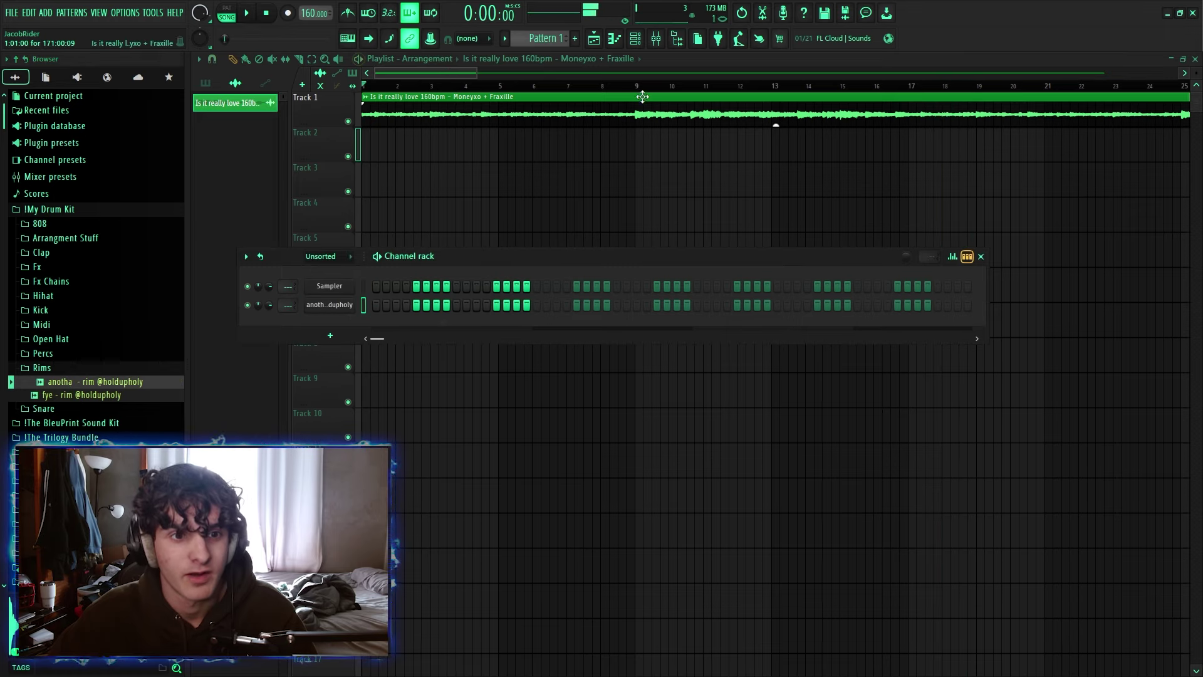
Place a C5 rim note on beat 3 of bar 1, repeat it every bar through bar 8, and remove the surplus bar 9 note.
key("F6")
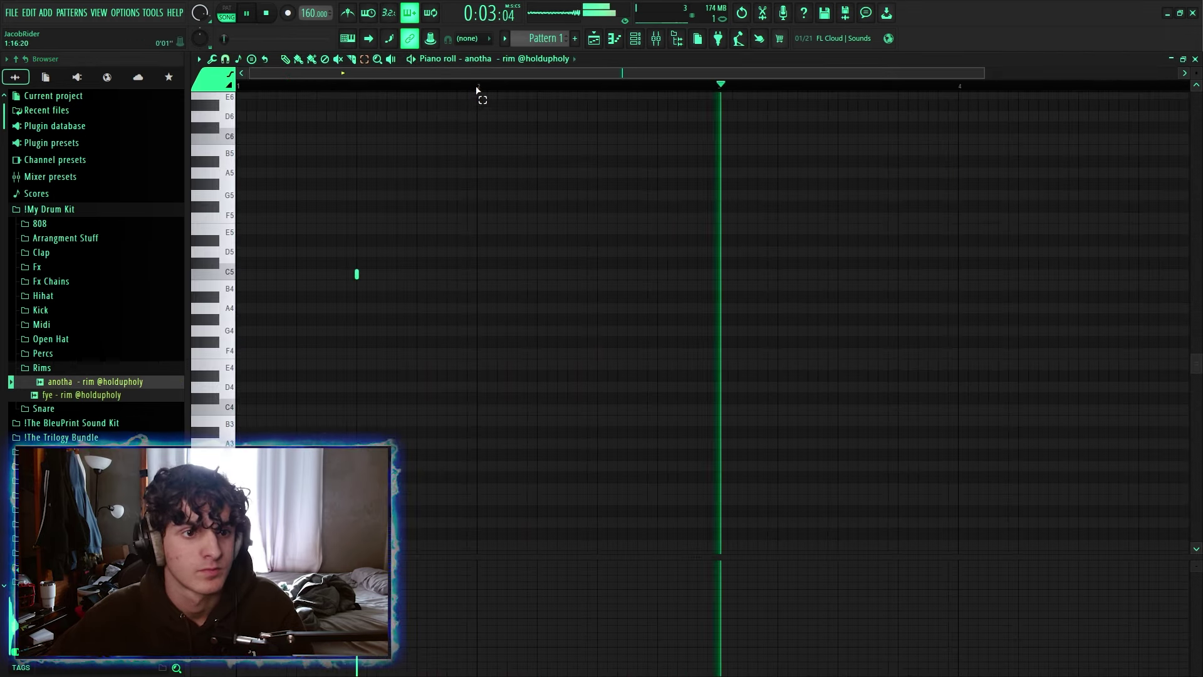
key("ctrl+b")
key("ctrl+b")
key("ctrl+b")
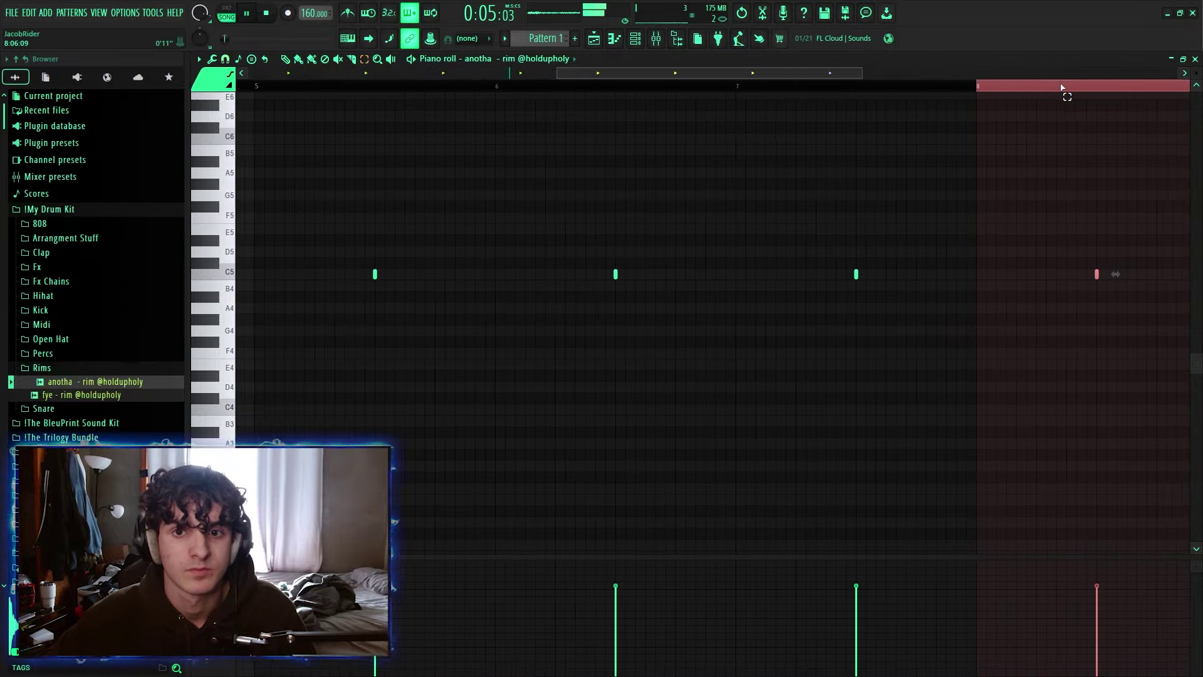
scroll(1061, 86, "down", 3)
key("ctrl+b")
scroll(1061, 87, "down", 1)
left_click(1062, 86, "ctrl")
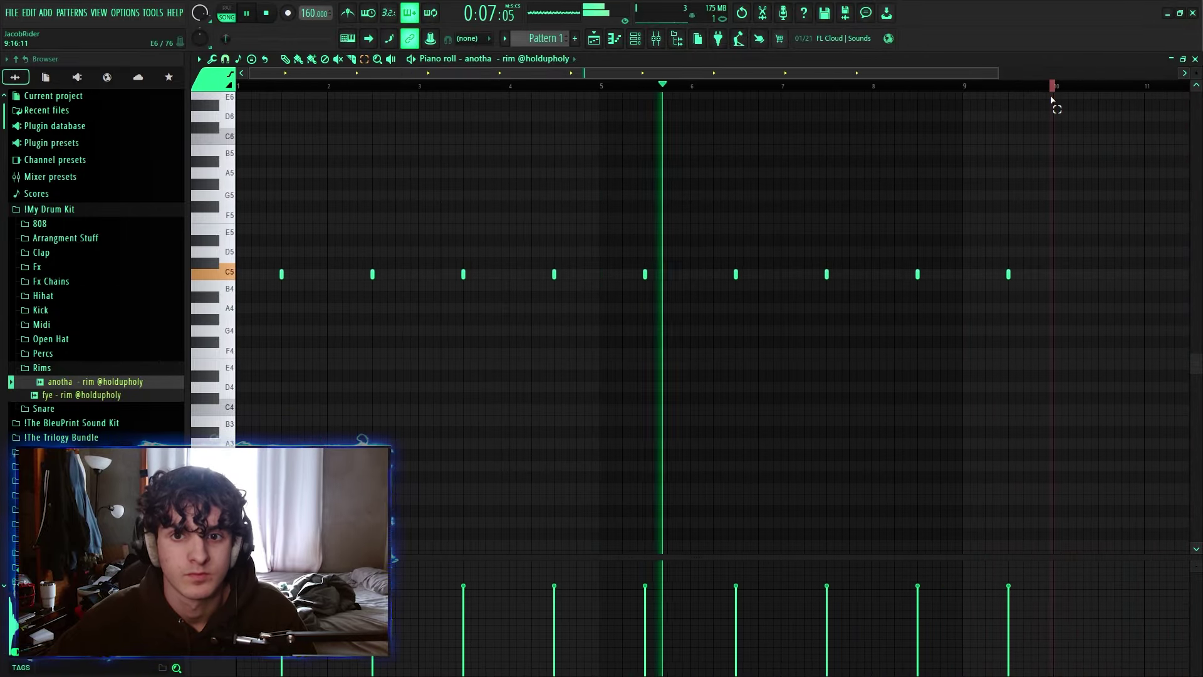
right_click(1008, 274)
key("F7")
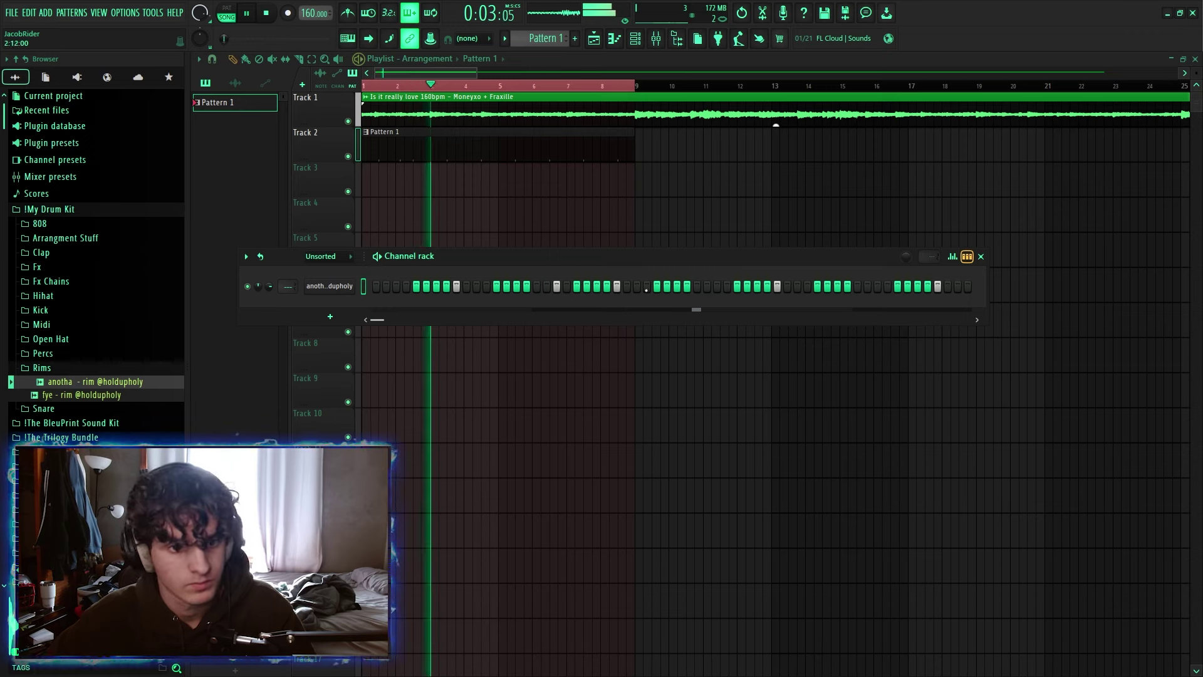
Lower the velocity of the extra rim hit early in bar 2 using the channel rack's graph editor.
left_click(953, 257)
left_click(555, 370)
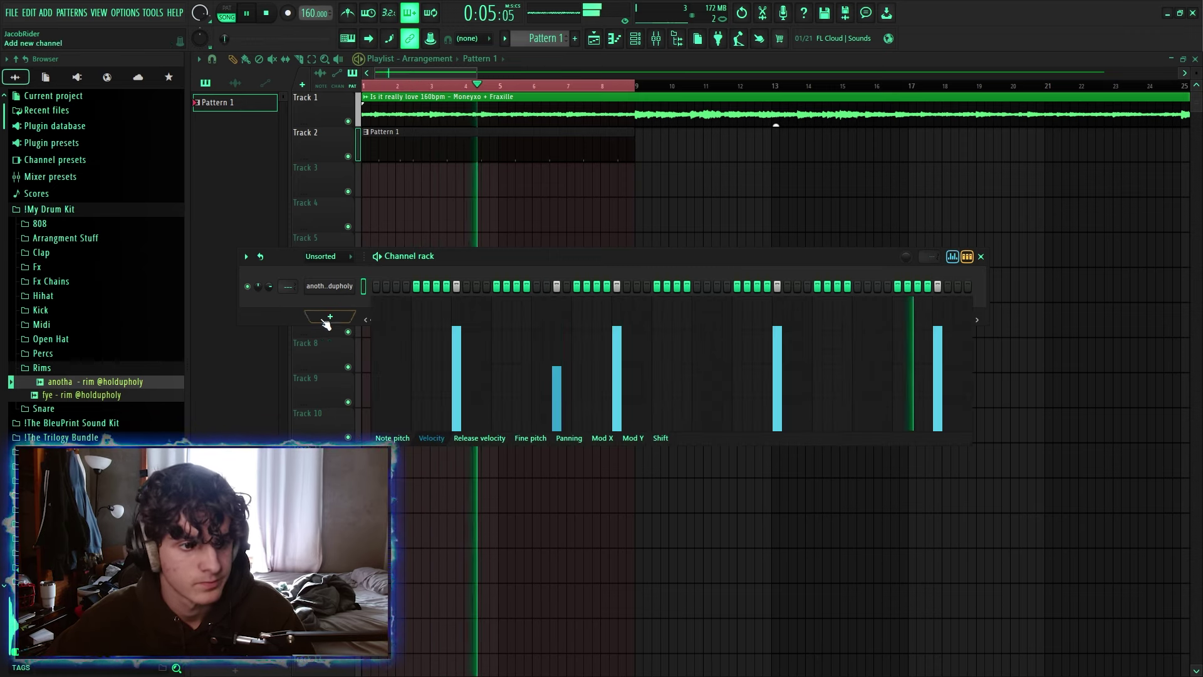
Delete the rim notes from bar 5 onward in the rim's piano roll.
right_click(332, 287)
left_click(376, 285)
left_click_drag(630, 254, 928, 344)
key("Delete")
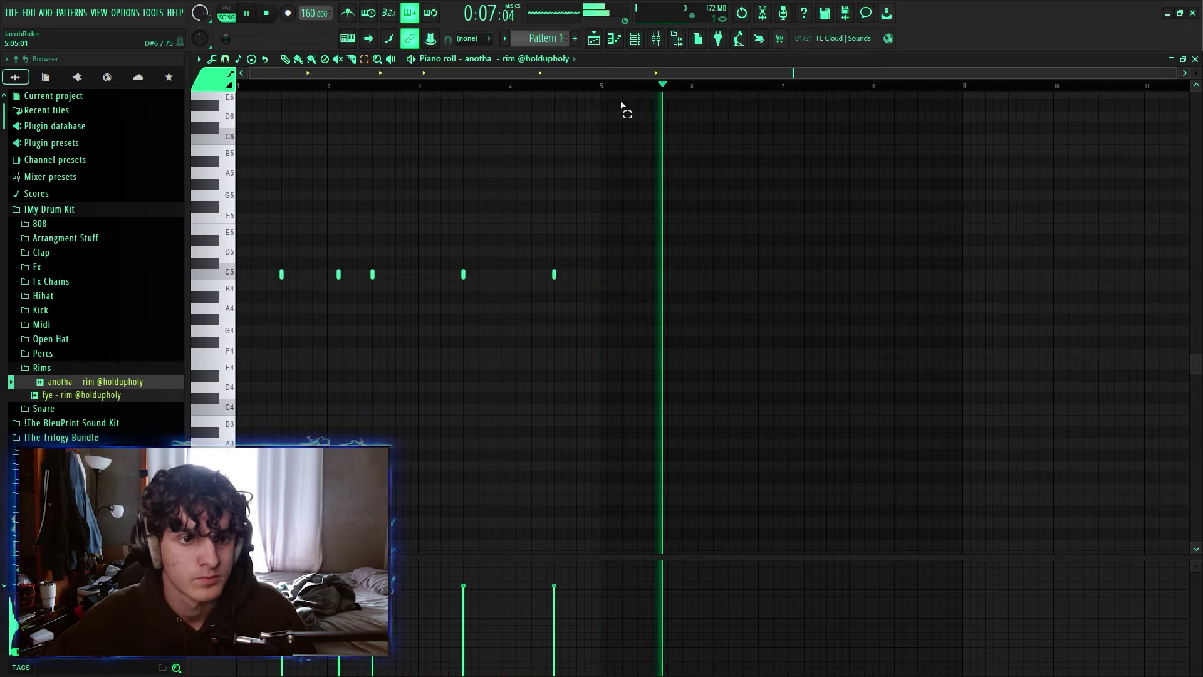
Duplicate the rim notes of bars 1 to 4 into bars 5 to 8.
left_click_drag(601, 87, 5, 201)
key("ctrl+b")
left_click(692, 90, "ctrl")
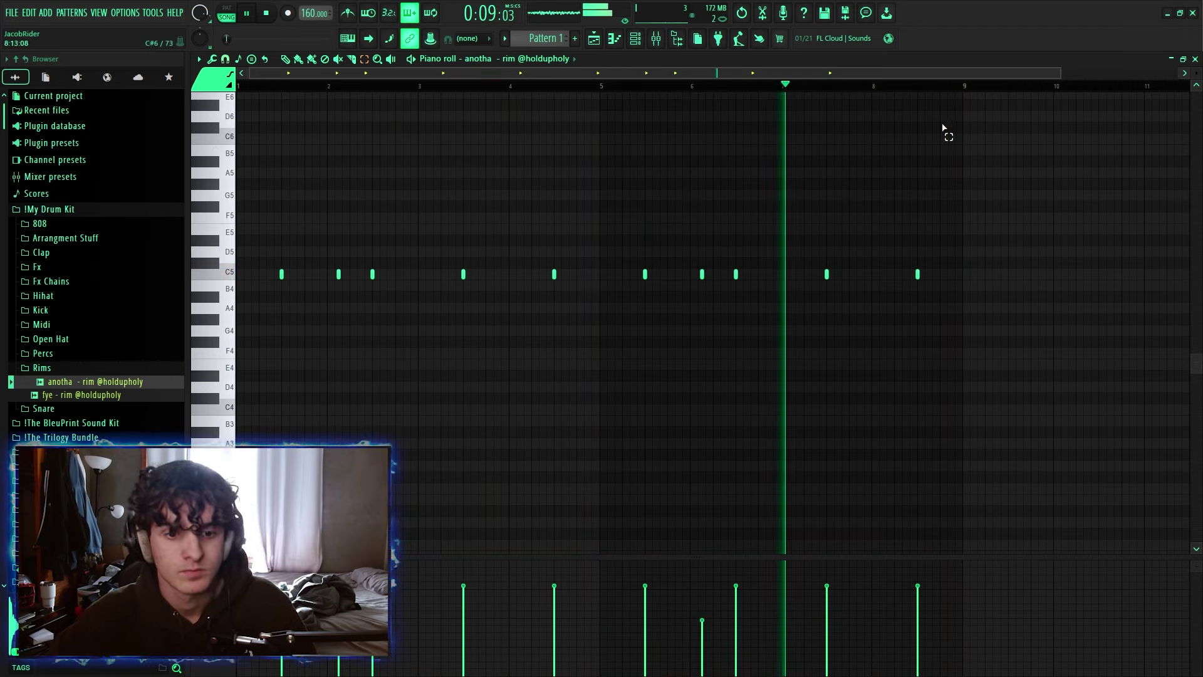
left_click(225, 59)
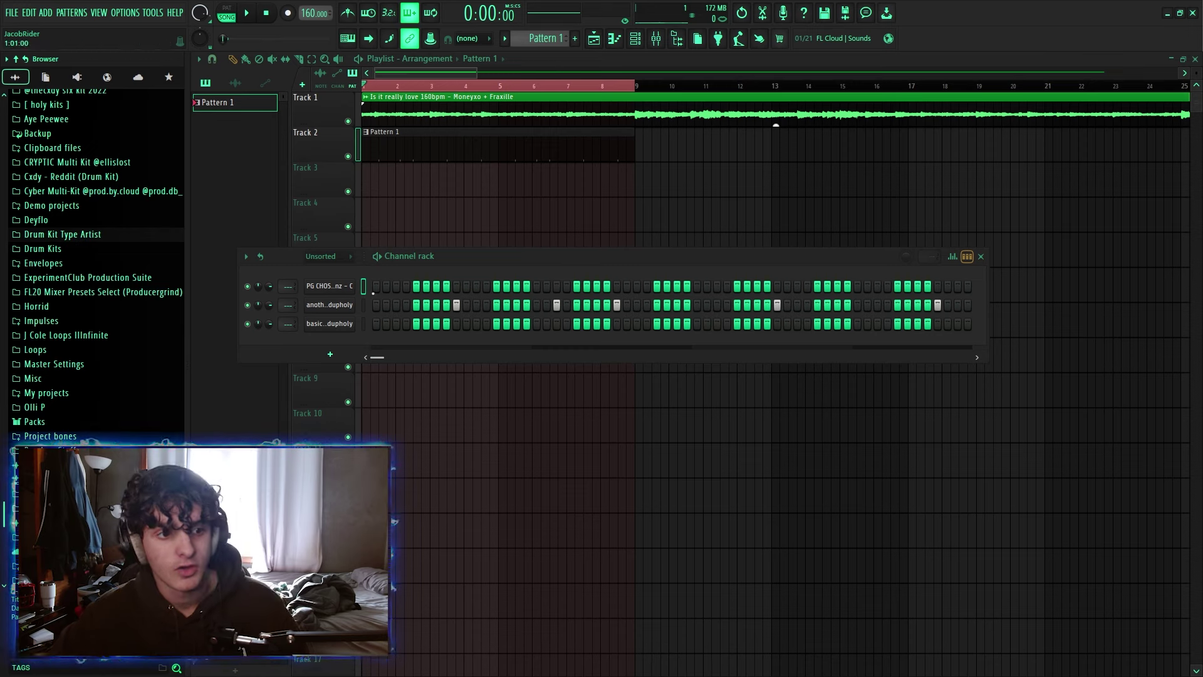
Inspect the sampler settings of the PG CHOSEN1 808 channel.
left_click(339, 289)
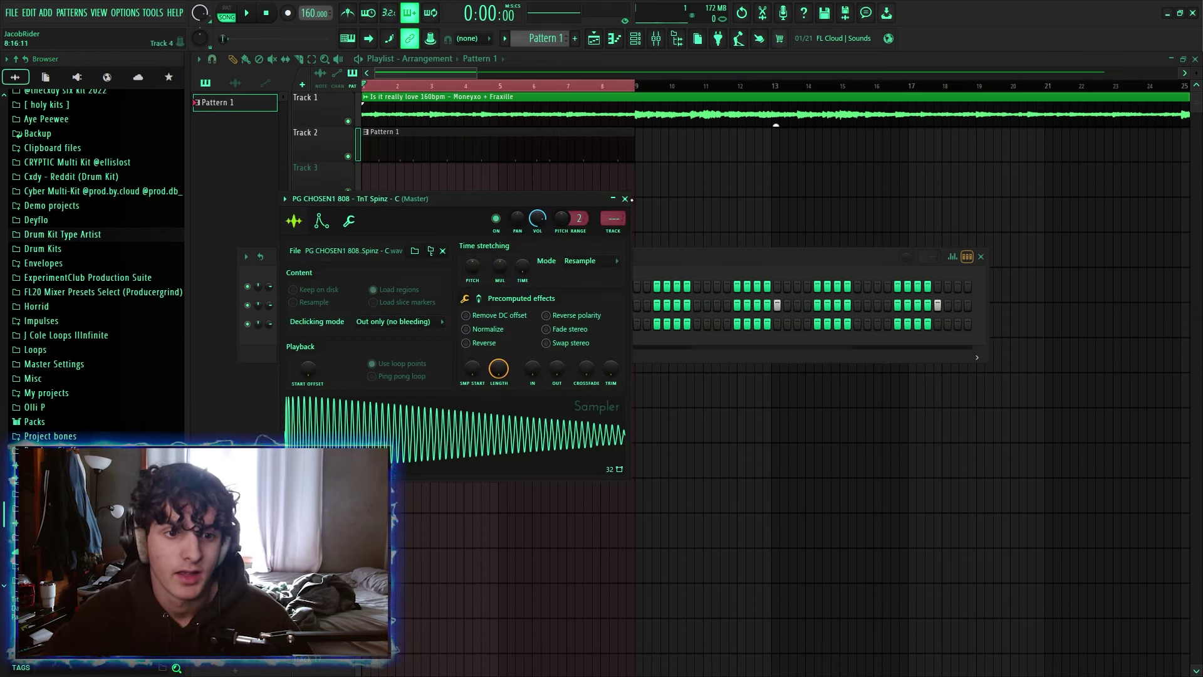
left_click(624, 199)
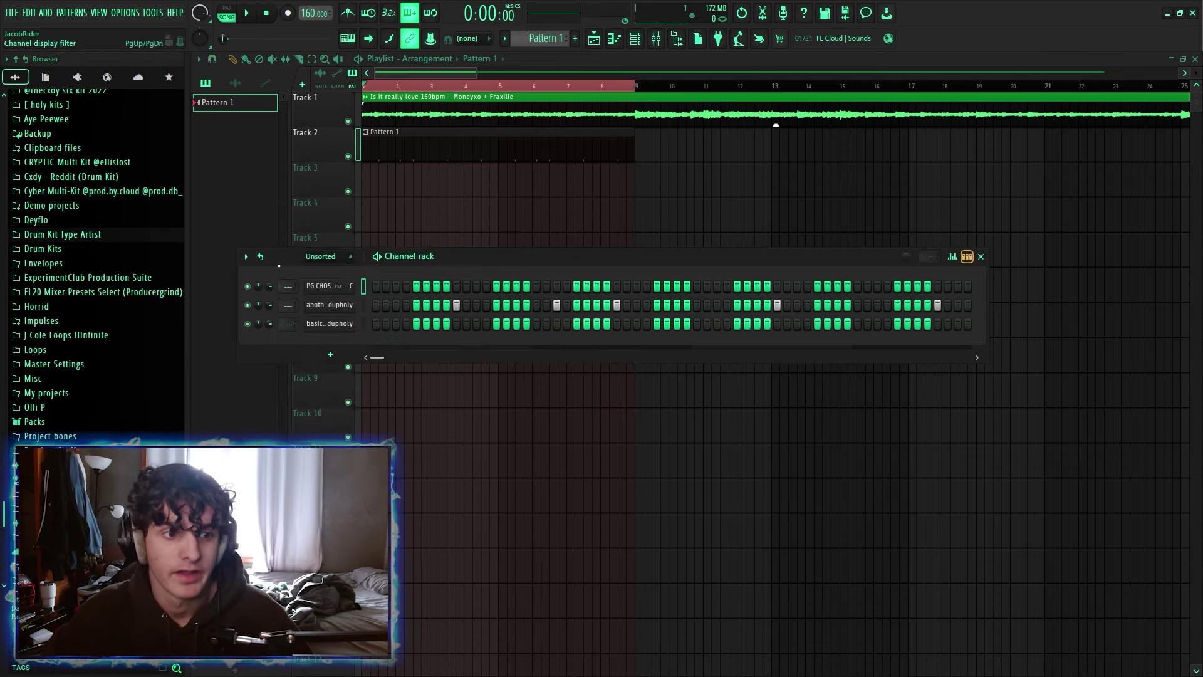
Open the piano roll of the PG CHOSEN1 808 channel and place an F5 note in bar 1 and a D#5 note in bar 3.
right_click(351, 287)
left_click(375, 287)
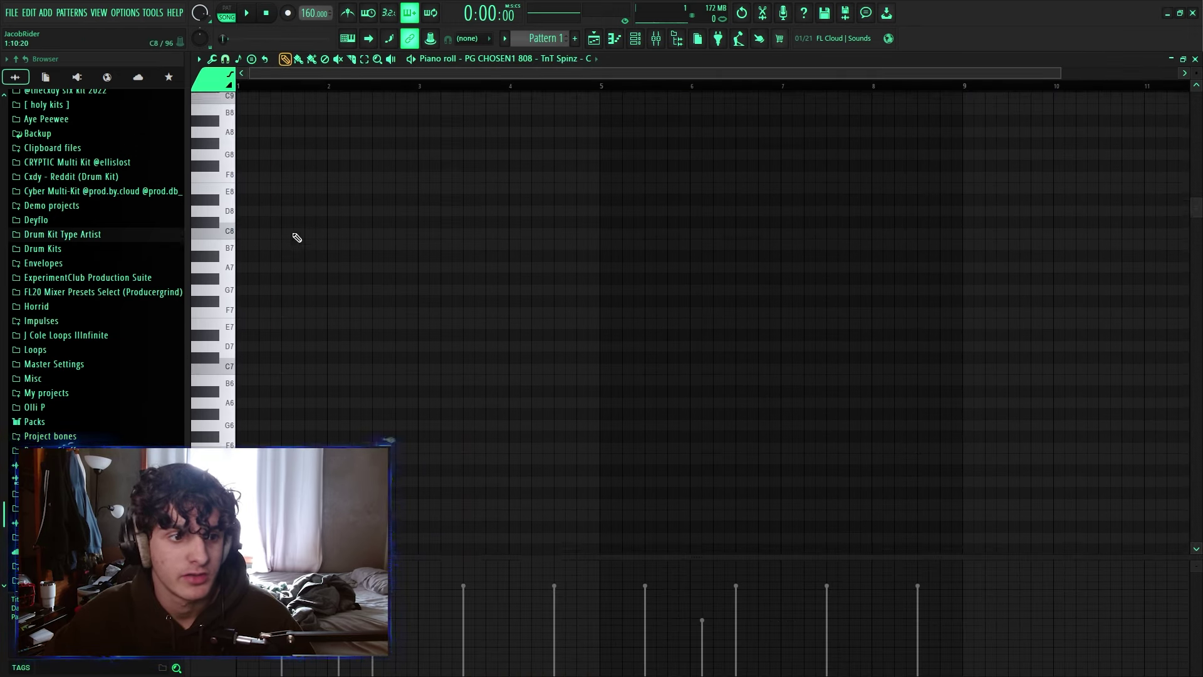
scroll(252, 188, "up", 3)
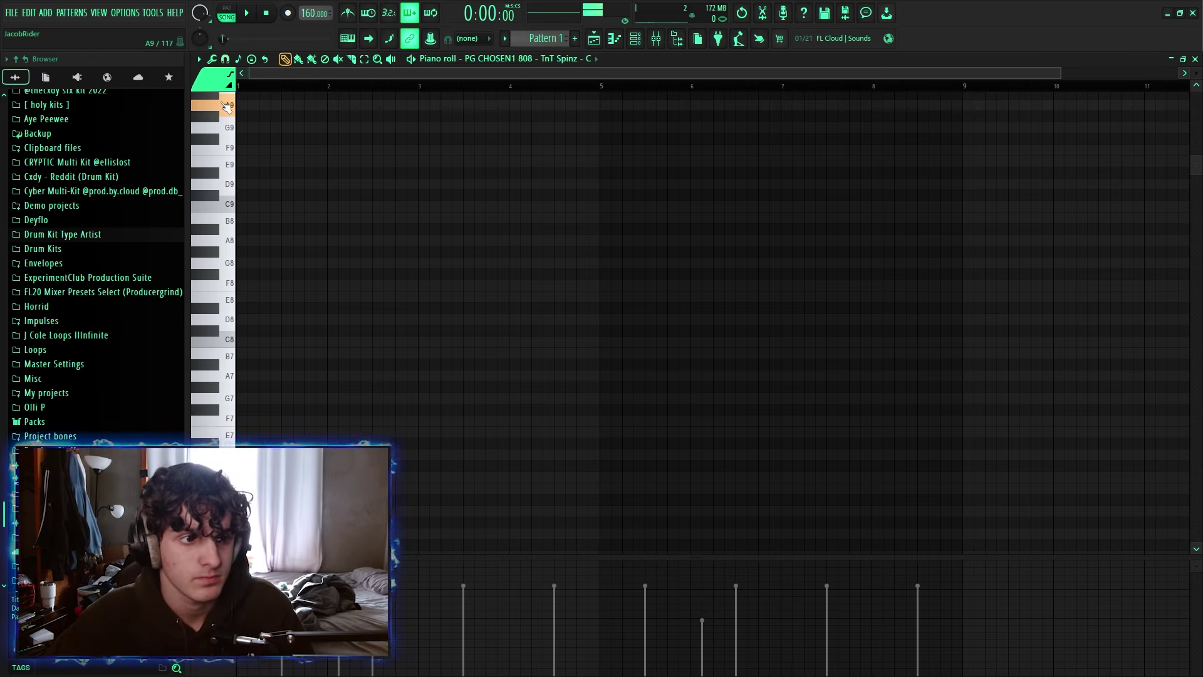
scroll(230, 123, "up", 1)
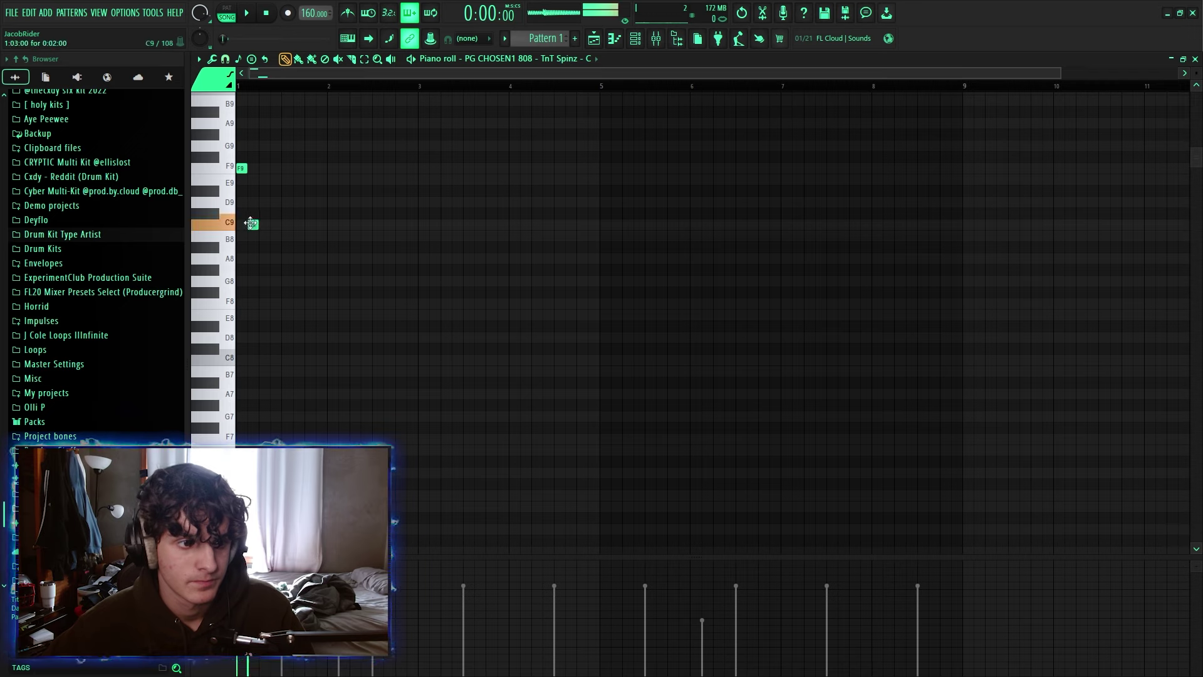
scroll(251, 224, "down", 15)
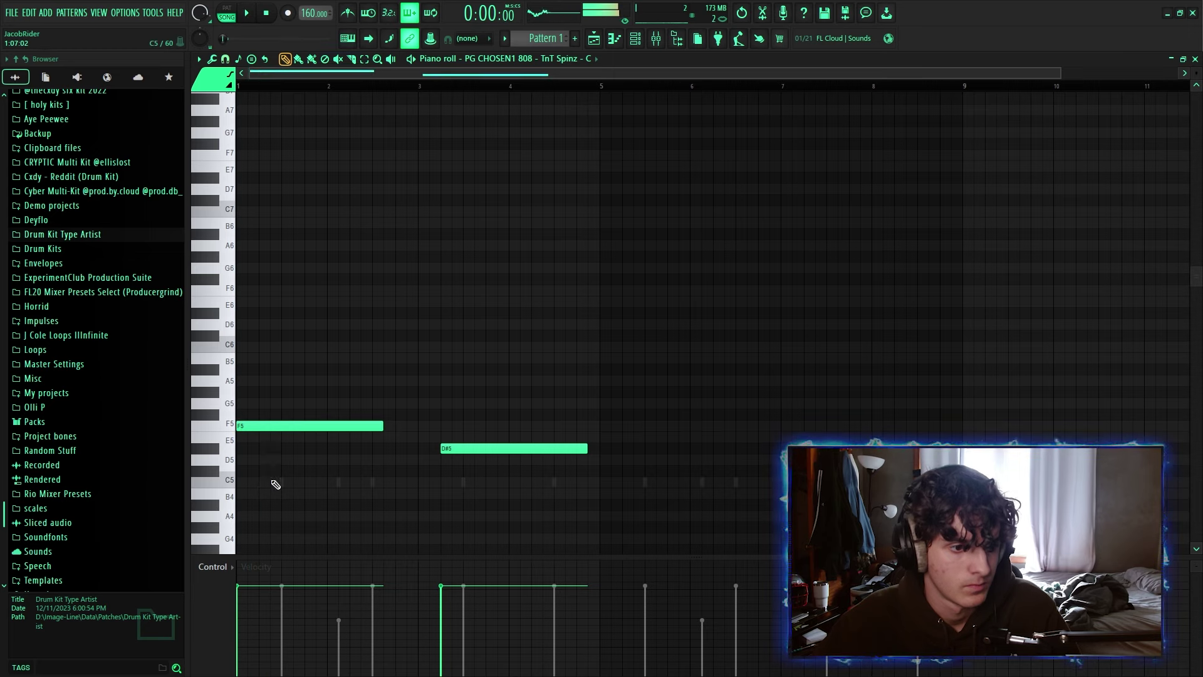
Add a C5 808 note right after a shortened opening F5 and play the pattern.
left_click_drag(263, 483, 277, 481)
key("space")
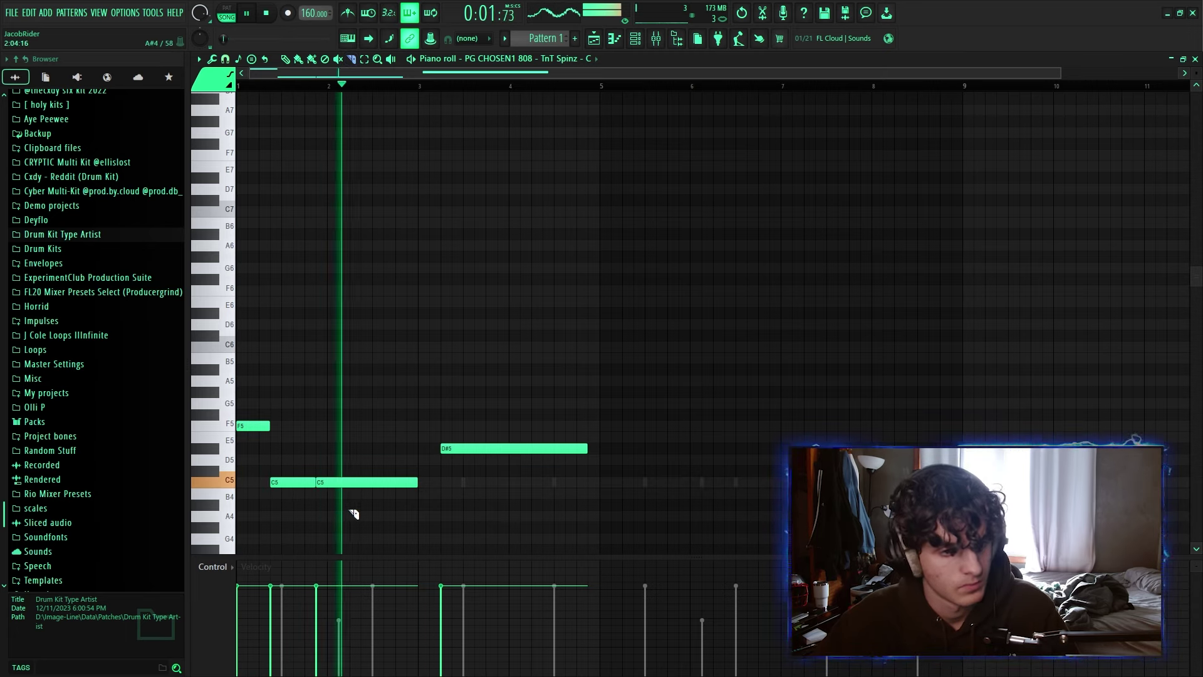
Undo the last cut of the C5 808 note and slice it at beat 4 of bar 1 instead.
key("ctrl+z")
key("space")
left_click_drag(305, 474, 307, 499)
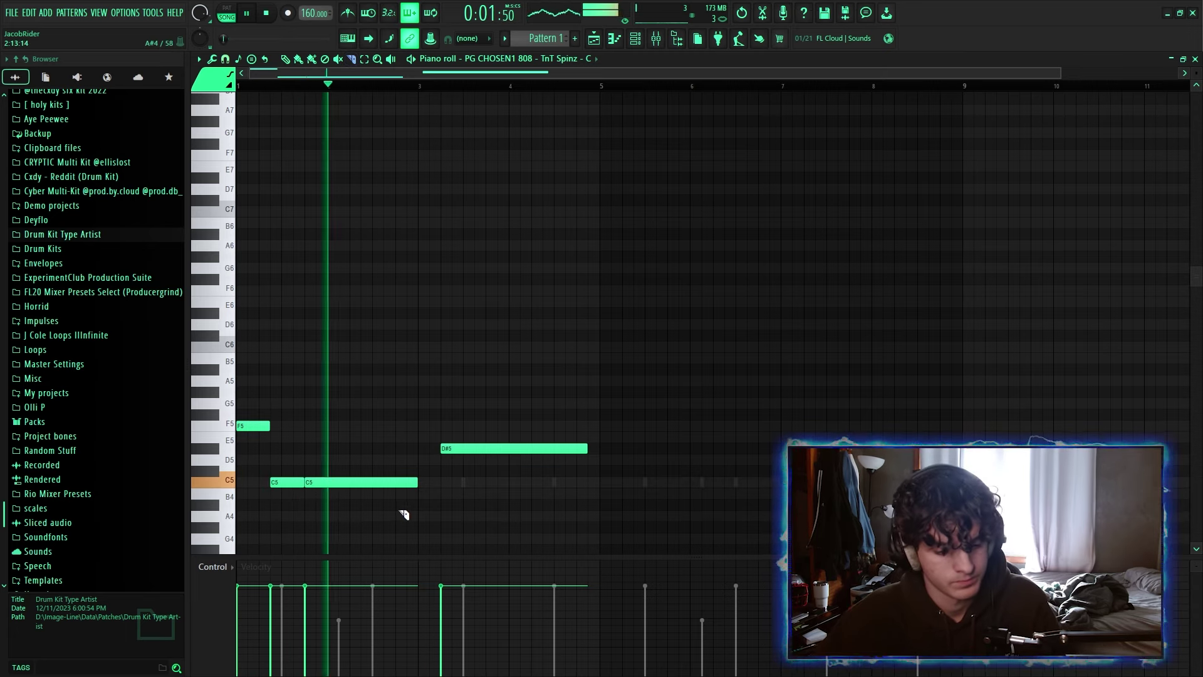
key("p")
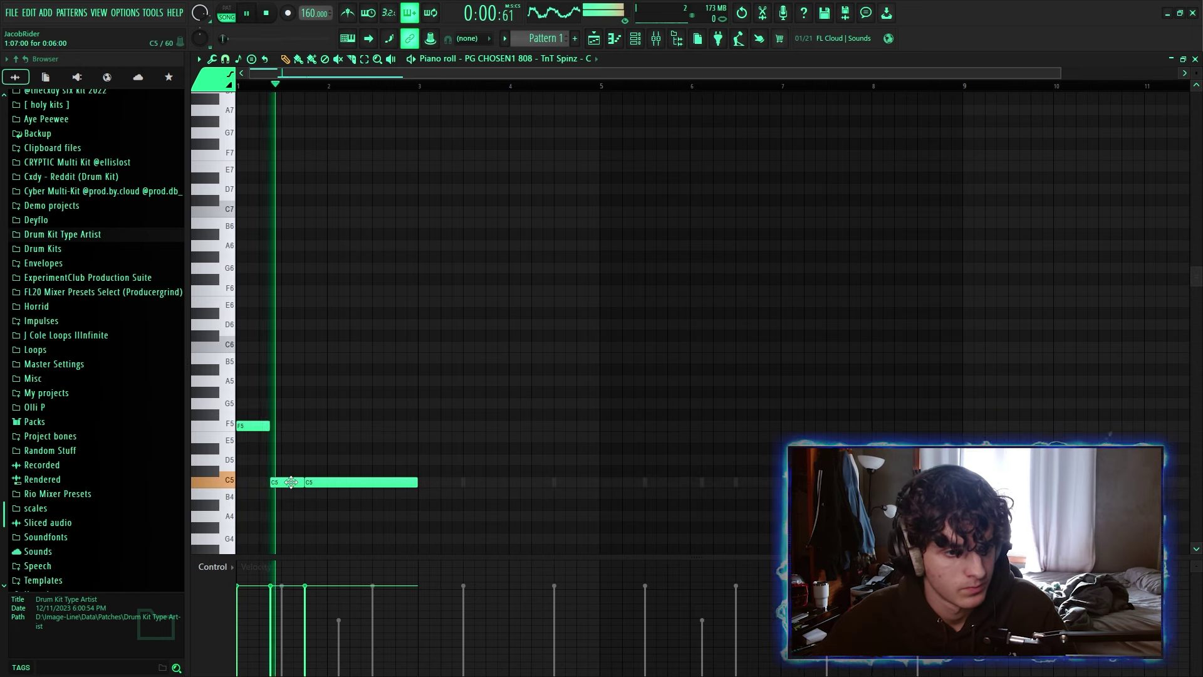
Lower the second part of the sliced C5 note to A#4 and play the 808 line.
left_click_drag(305, 484, 307, 504)
key("space")
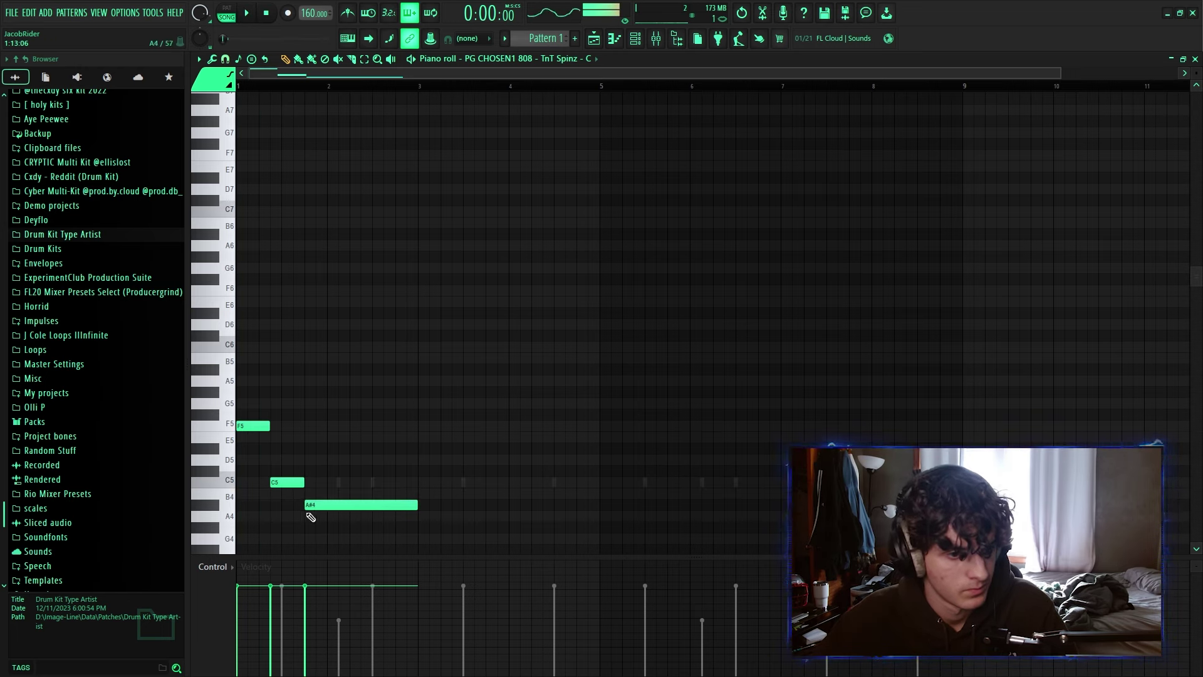
key("space")
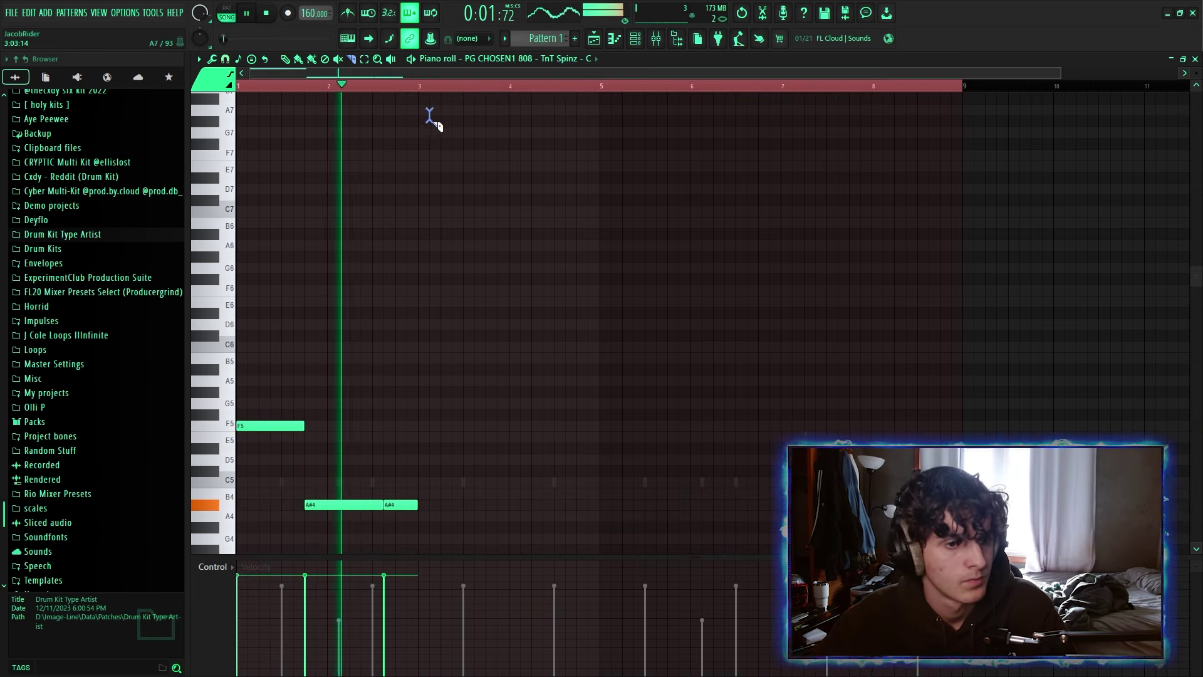
Remove the trial A4 note at the start of bar 3, add a short A#4 note at 3:03 instead, and replay the 808 line.
key("p")
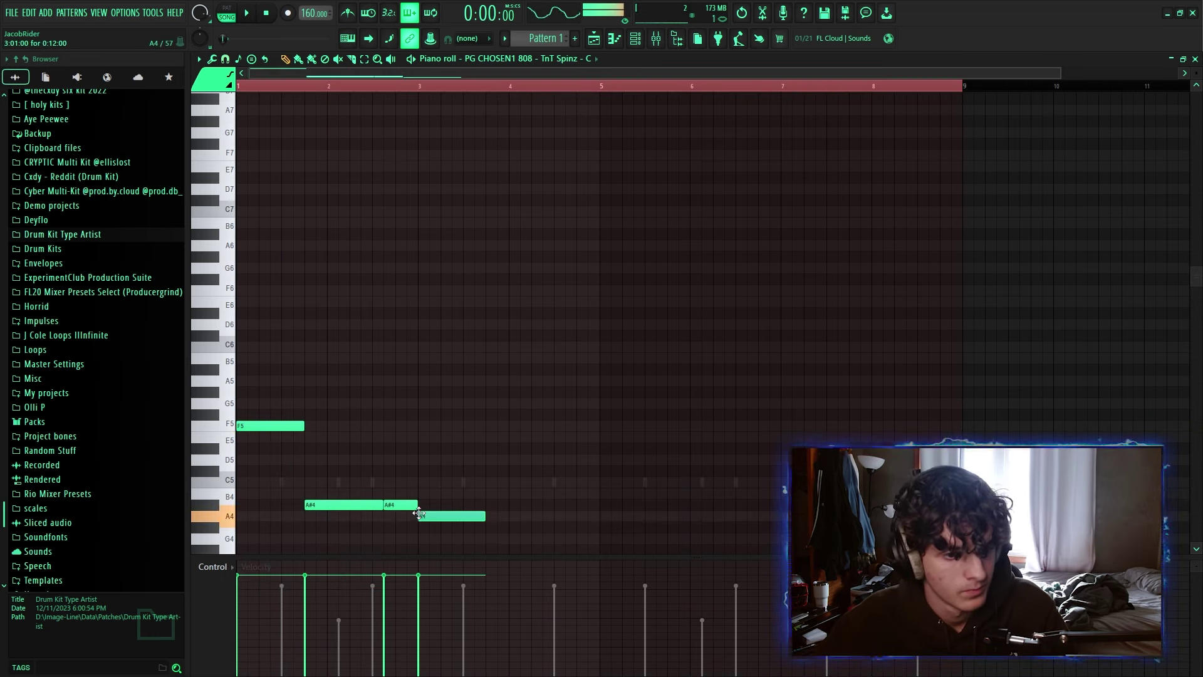
right_click(461, 517)
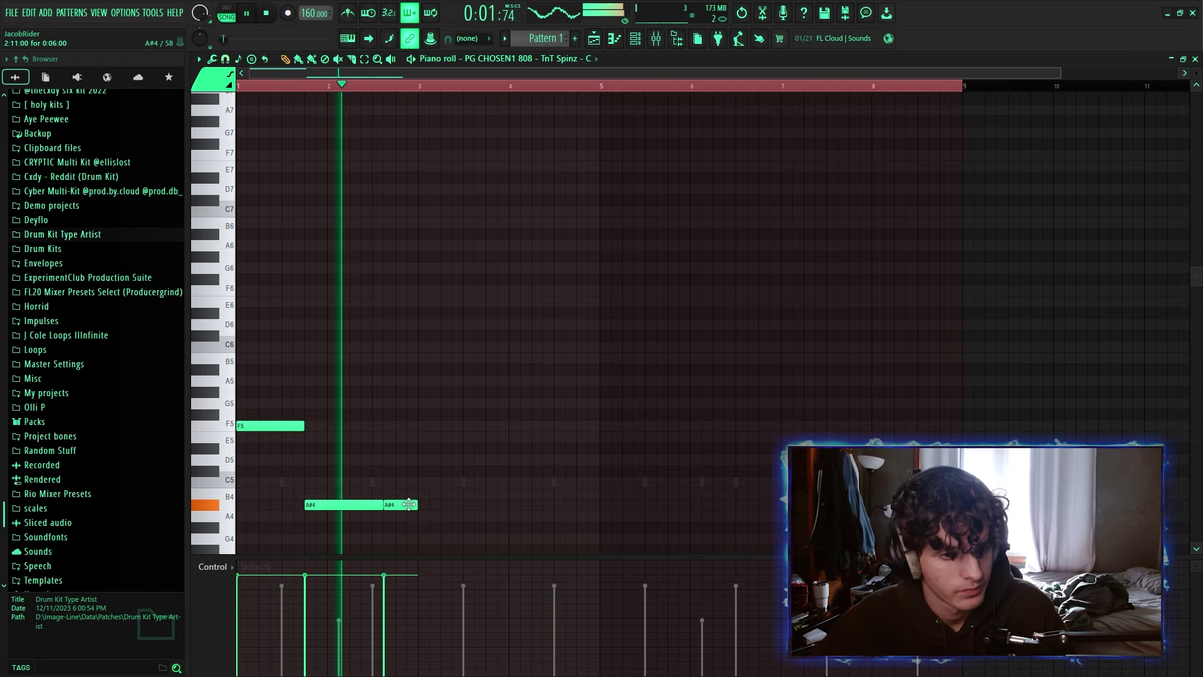
left_click(458, 504)
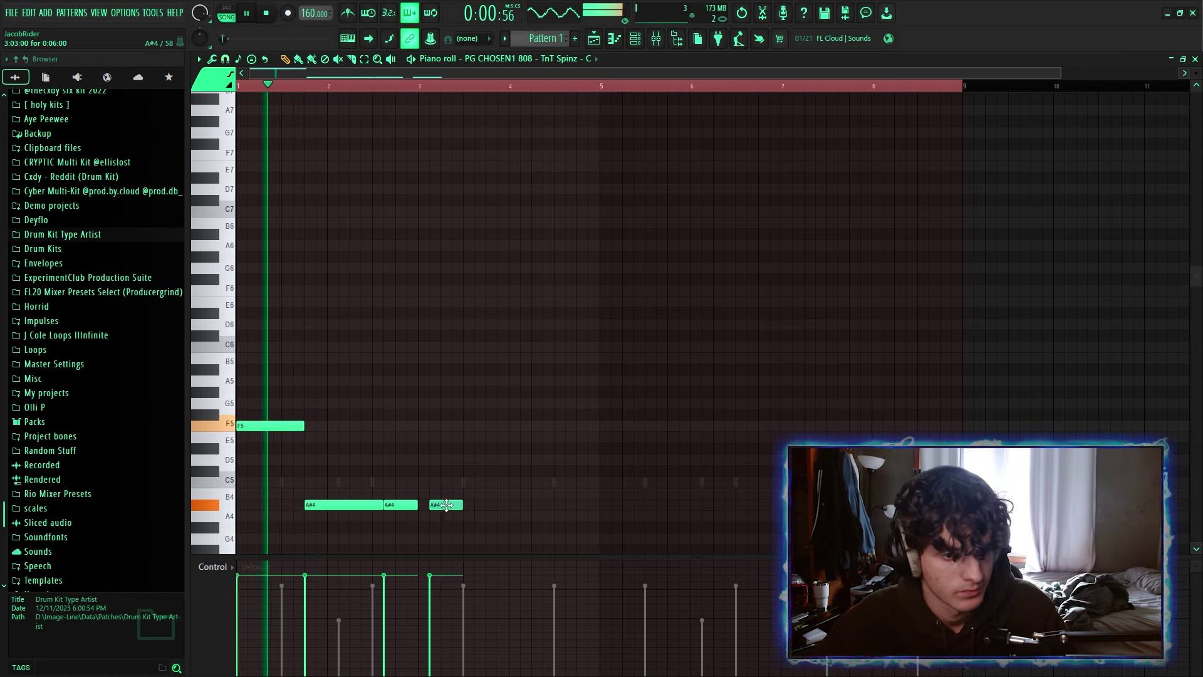
right_click(455, 86)
scroll(457, 105, "down", 1)
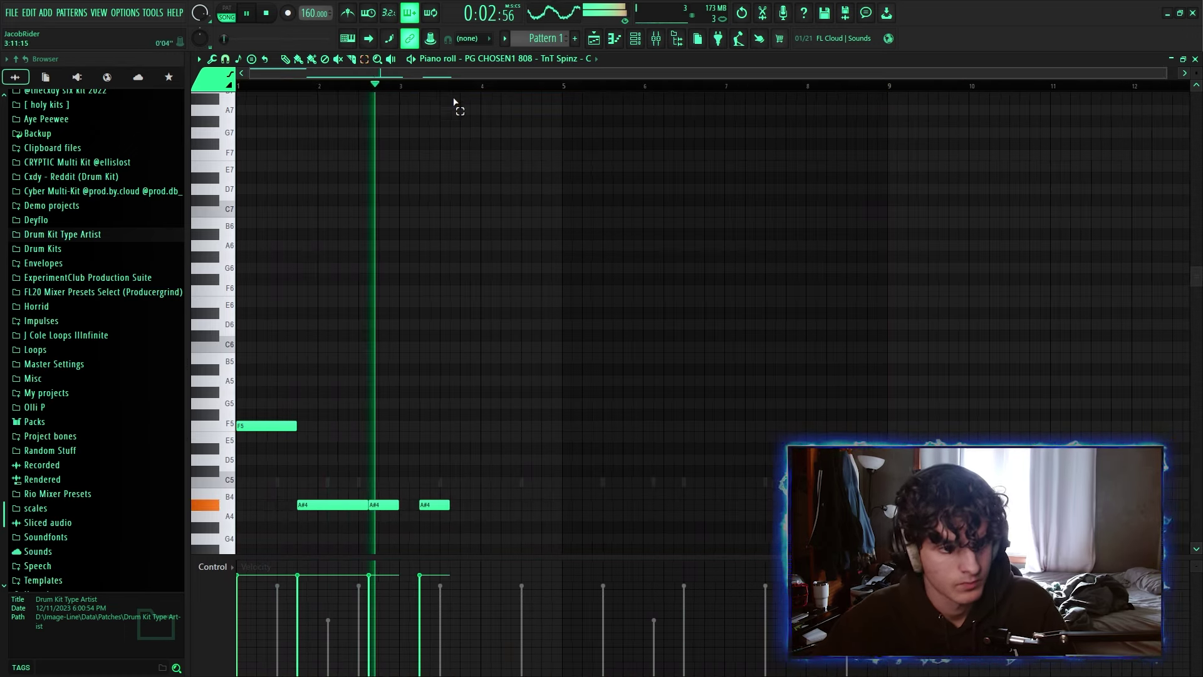
key("space")
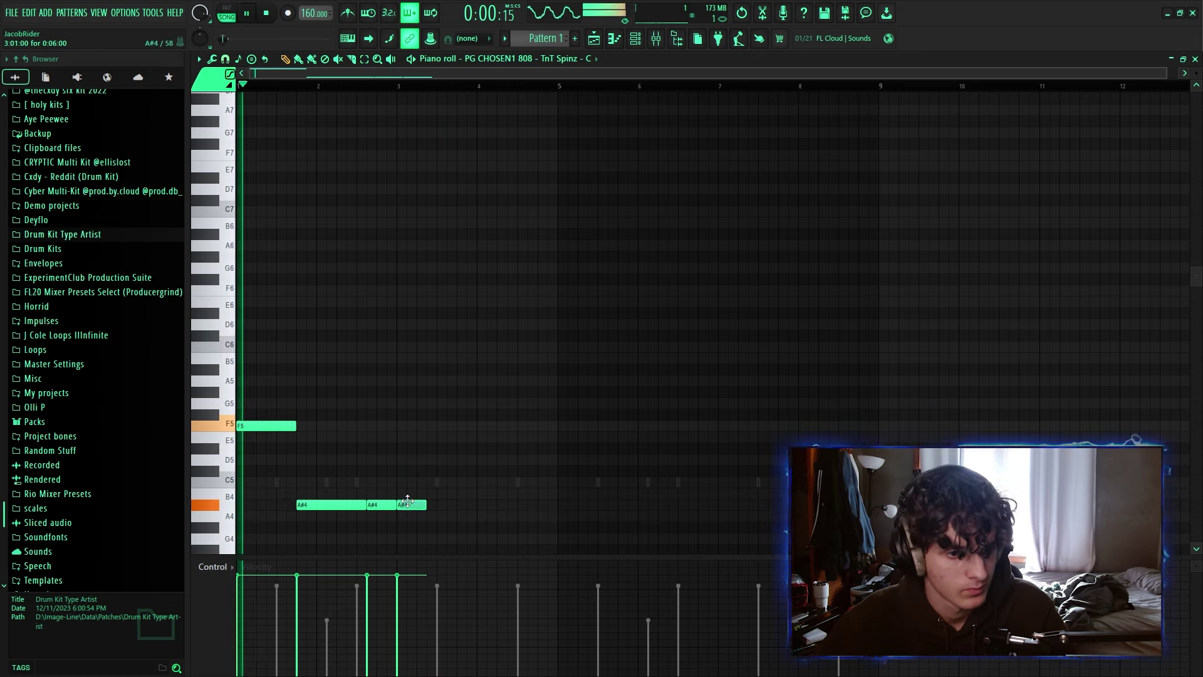
Turn the short A#4 at bar 3 into a C5 held through bars 3 and 4, and duplicate the four-bar 808 phrase to bar 5.
left_click_drag(407, 501, 558, 413)
key("ctrl+b")
left_click(545, 358, "ctrl")
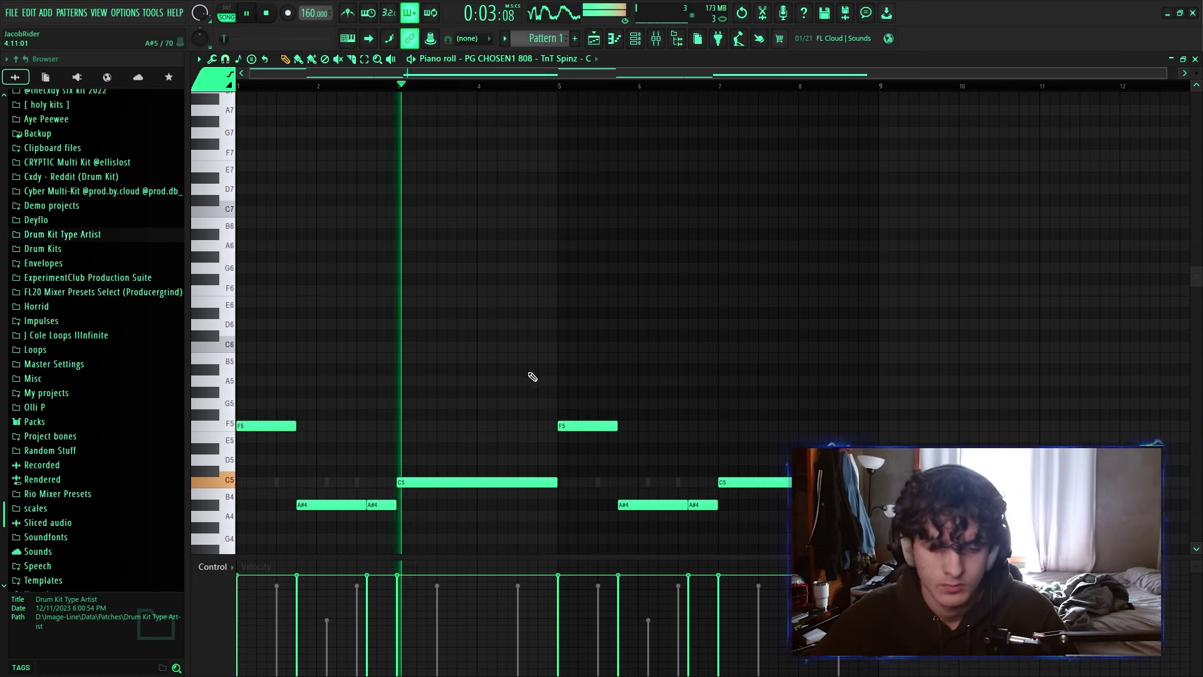
Slice the held C5 note late in bar 4 and raise the long C5 note at bar 7 to C6.
left_click(536, 482)
left_click(665, 372, "ctrl")
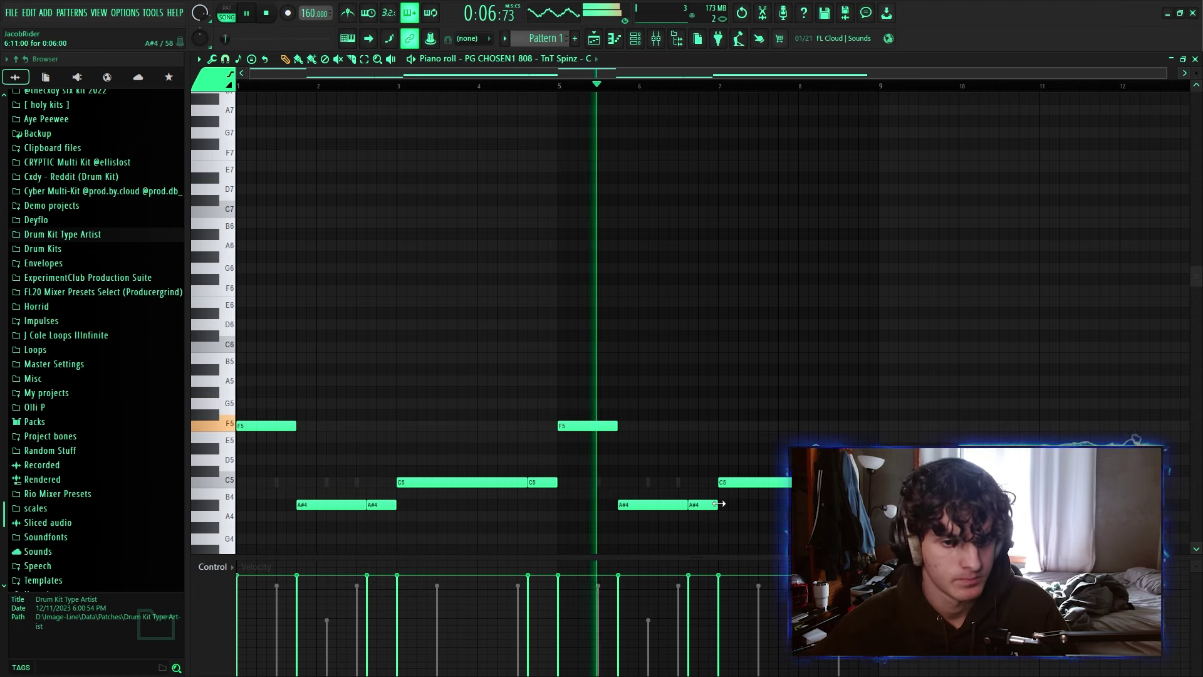
left_click_drag(737, 486, 736, 393)
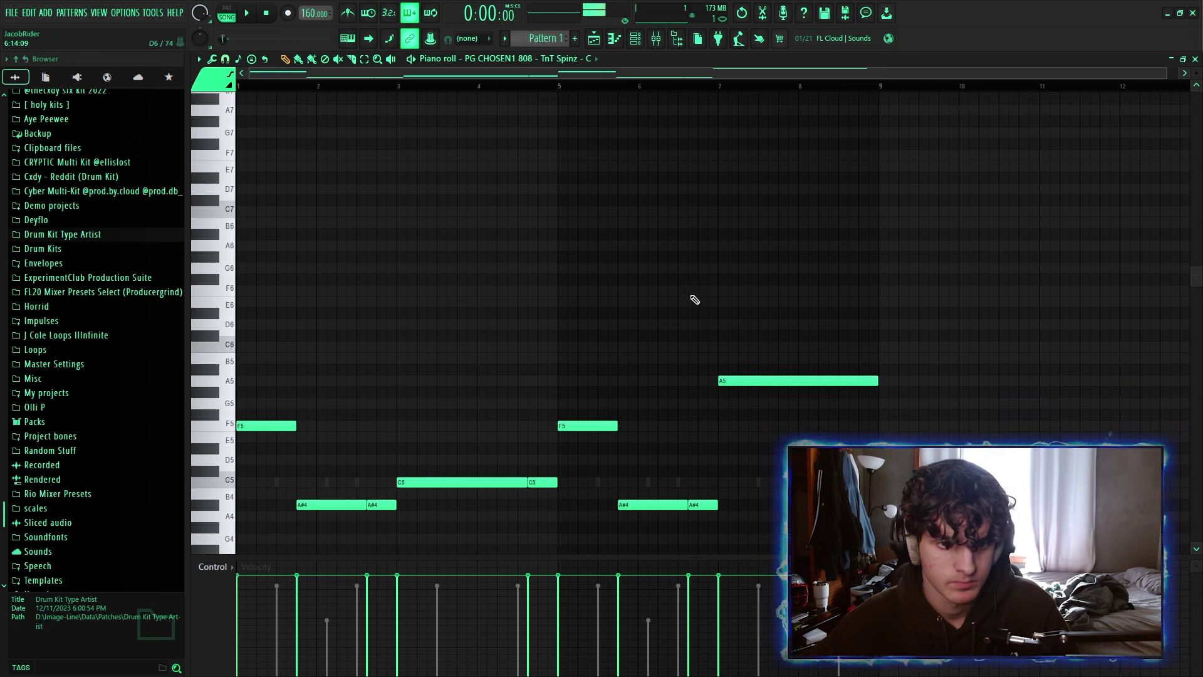
key("space")
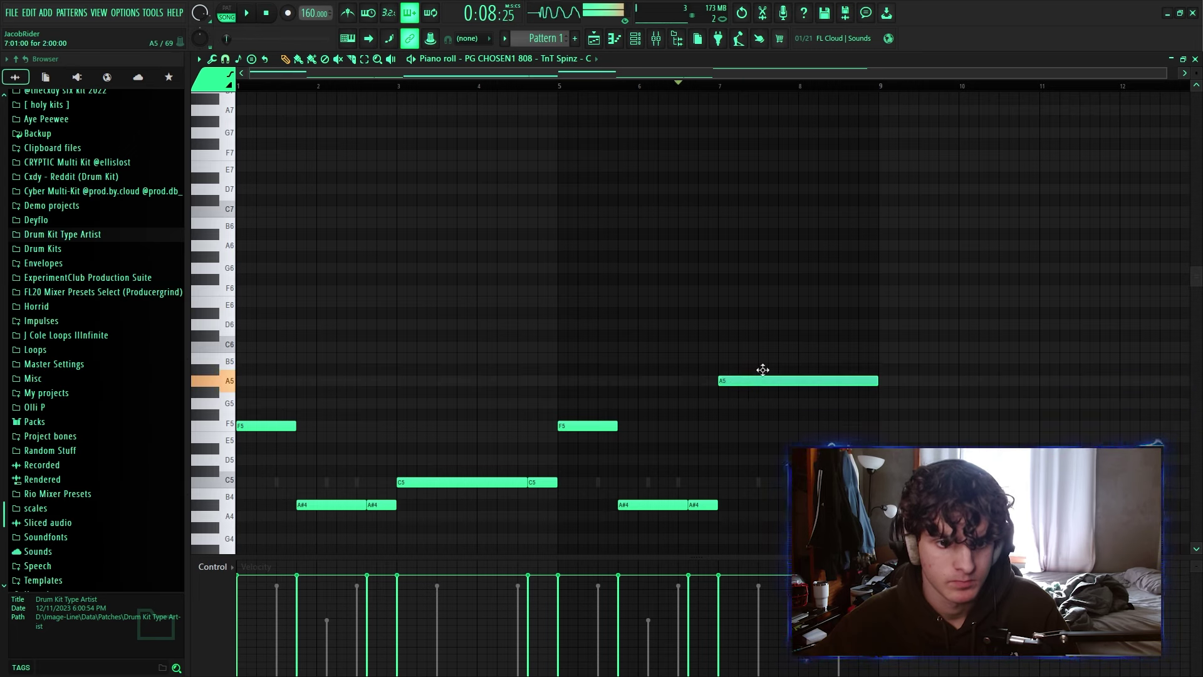
left_click_drag(762, 370, 764, 356)
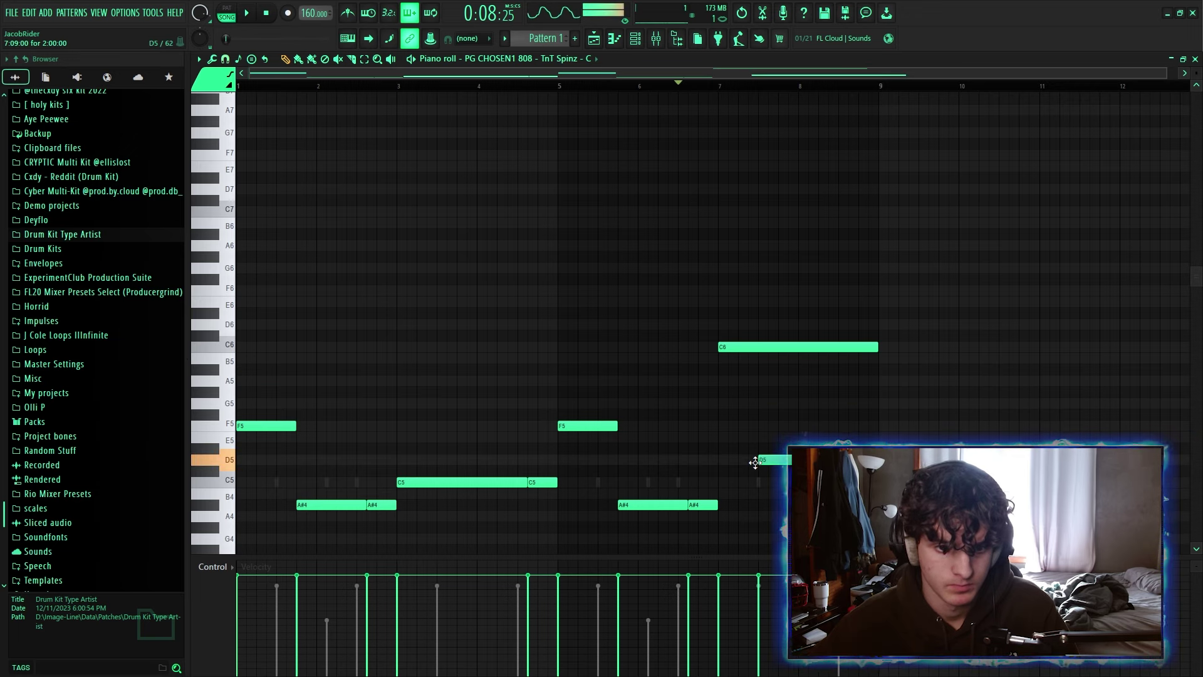
Add an F5 note from beat 4 of bar 7 to the end of bar 8, with the C6 note shortened to meet it.
key("space")
left_click_drag(759, 425, 807, 418)
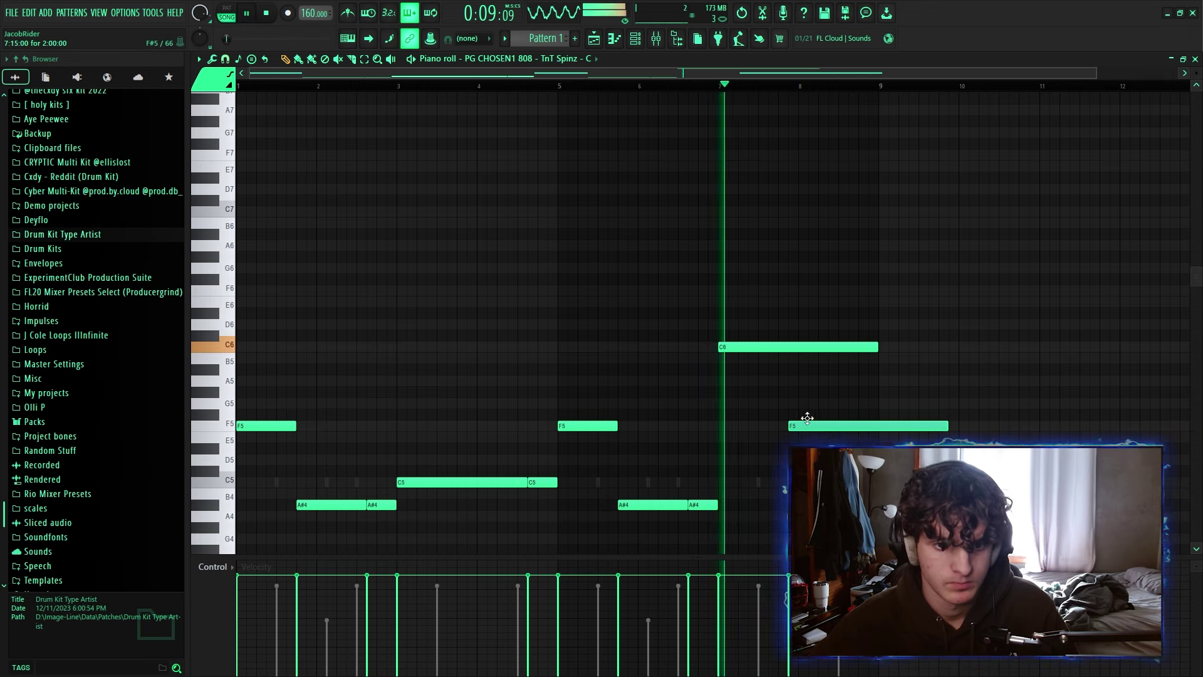
left_click(782, 348)
left_click(880, 426)
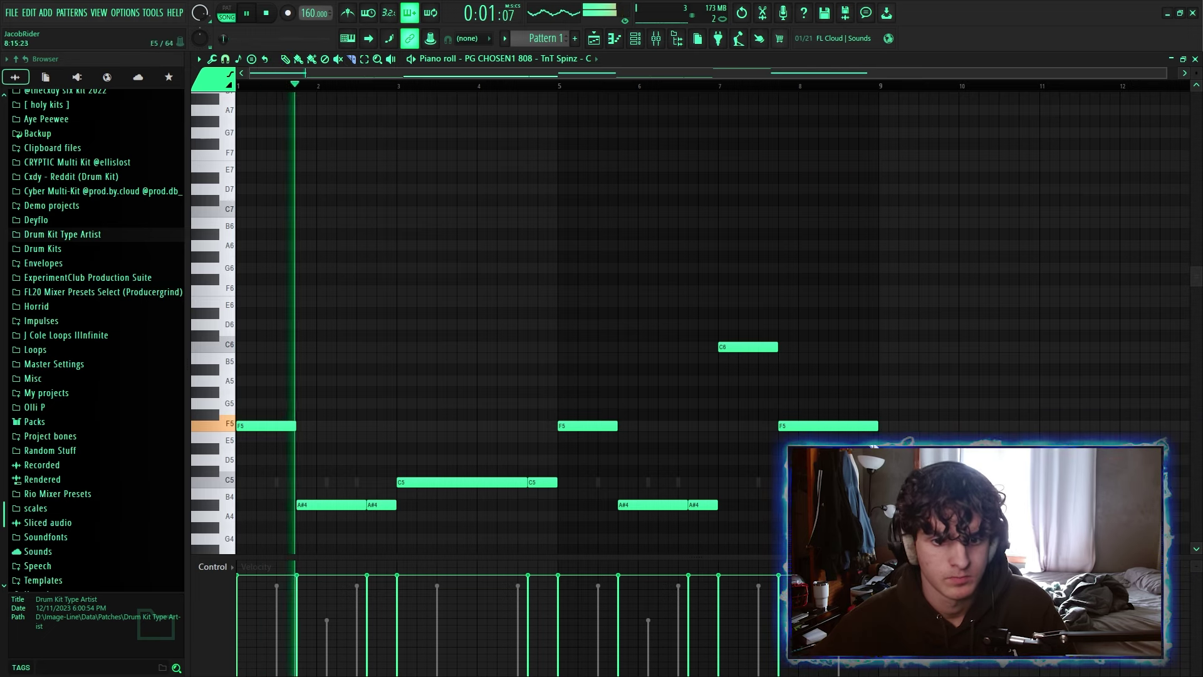
Try slicing the C6 note in bar 7 and the following F5 note in bar 8 at different points.
left_click(755, 348)
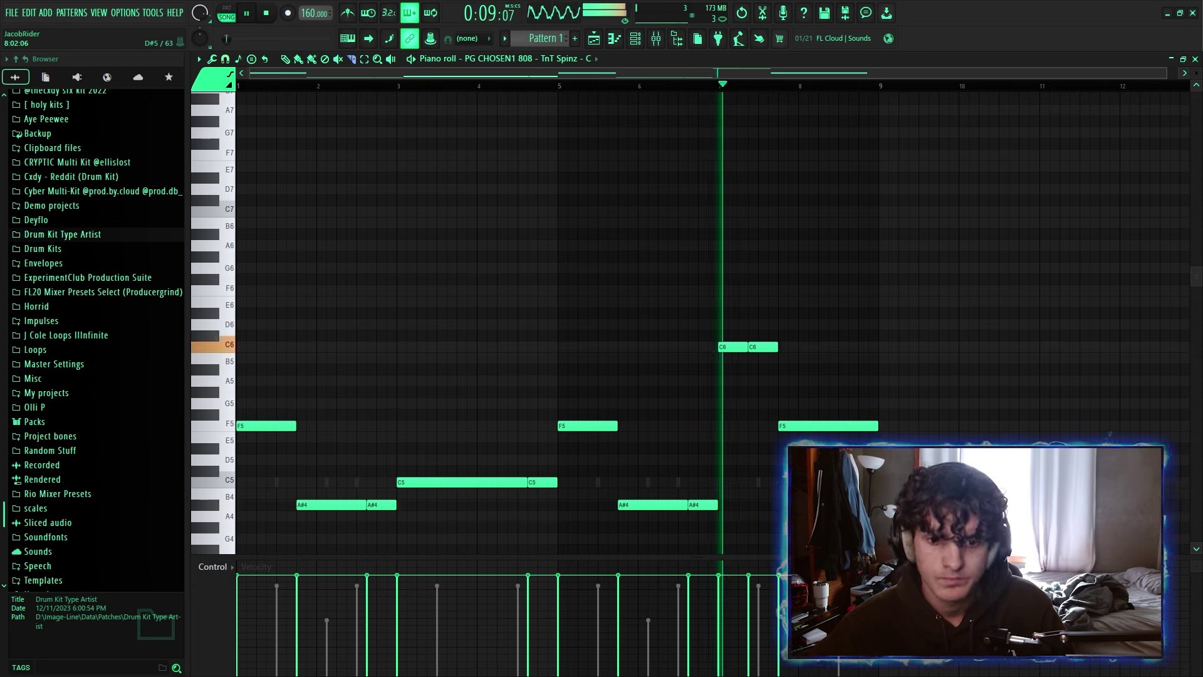
left_click(848, 429)
key("ctrl+z")
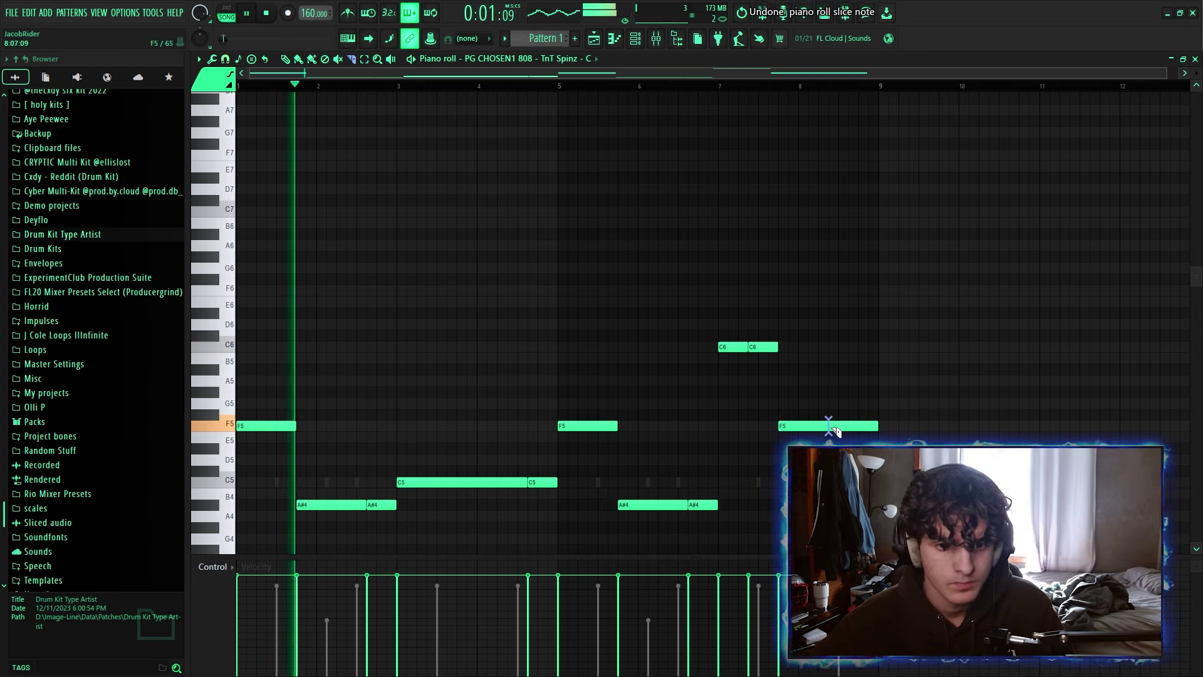
left_click(831, 428)
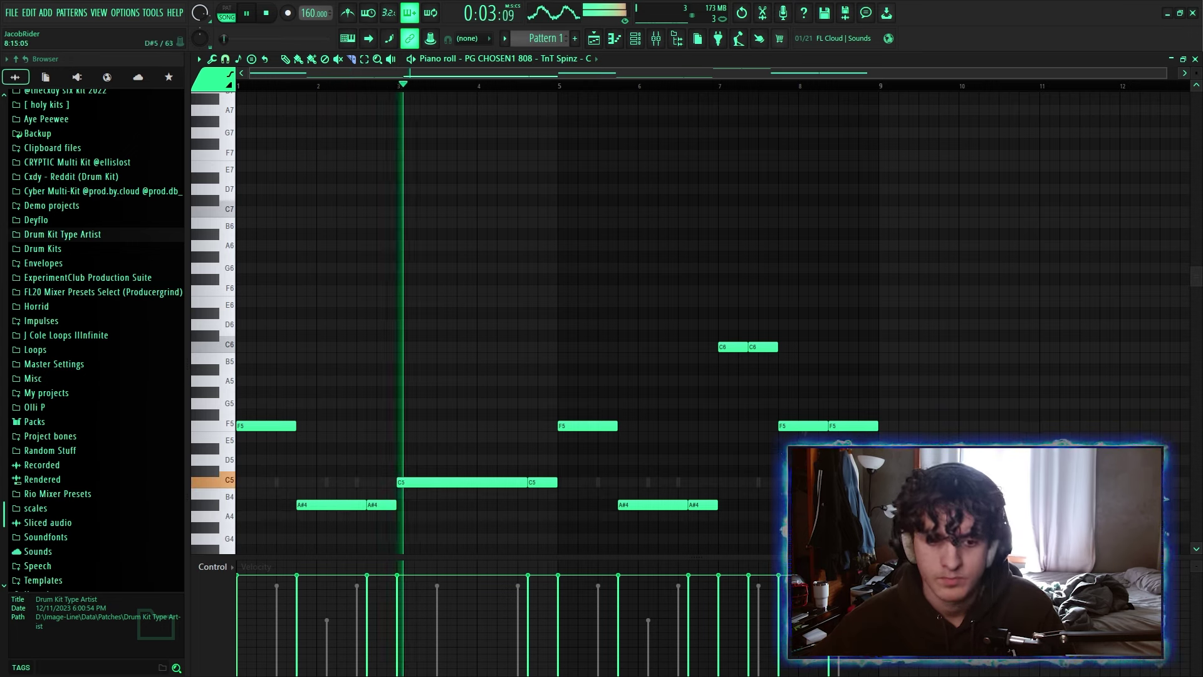
key("ctrl+z")
left_click(828, 426)
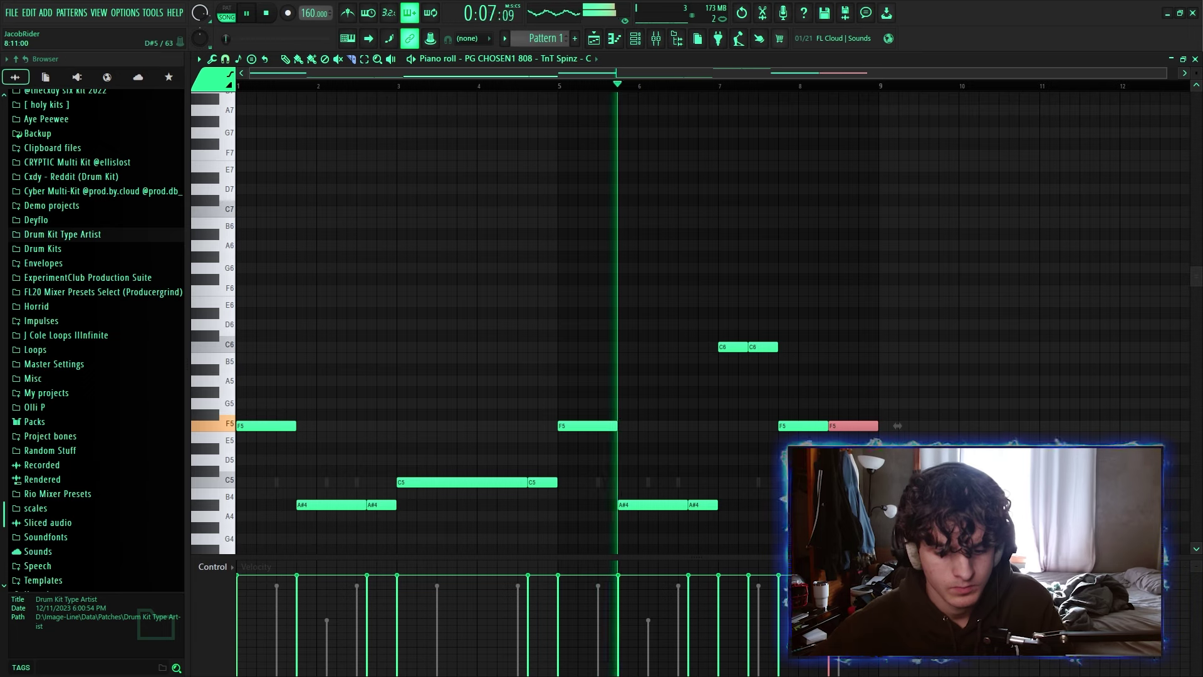
Lower the bar 7 C6 note to C5 and slice it at beat 2.
key("ctrl+a")
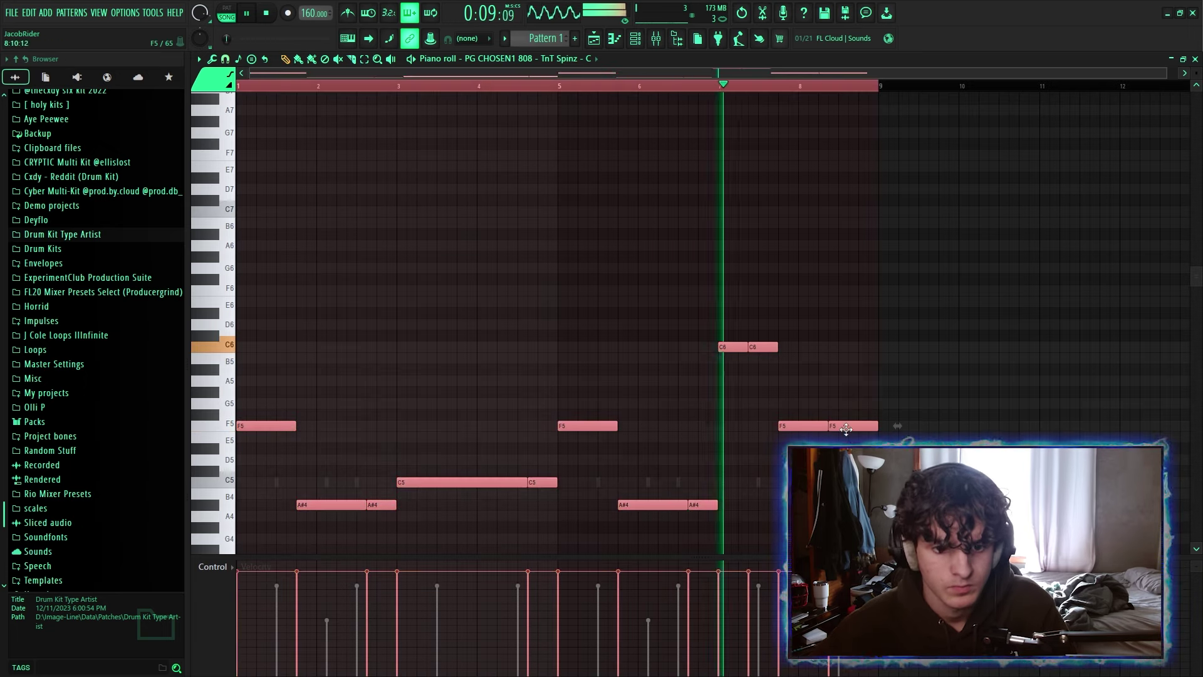
key("ctrl+d")
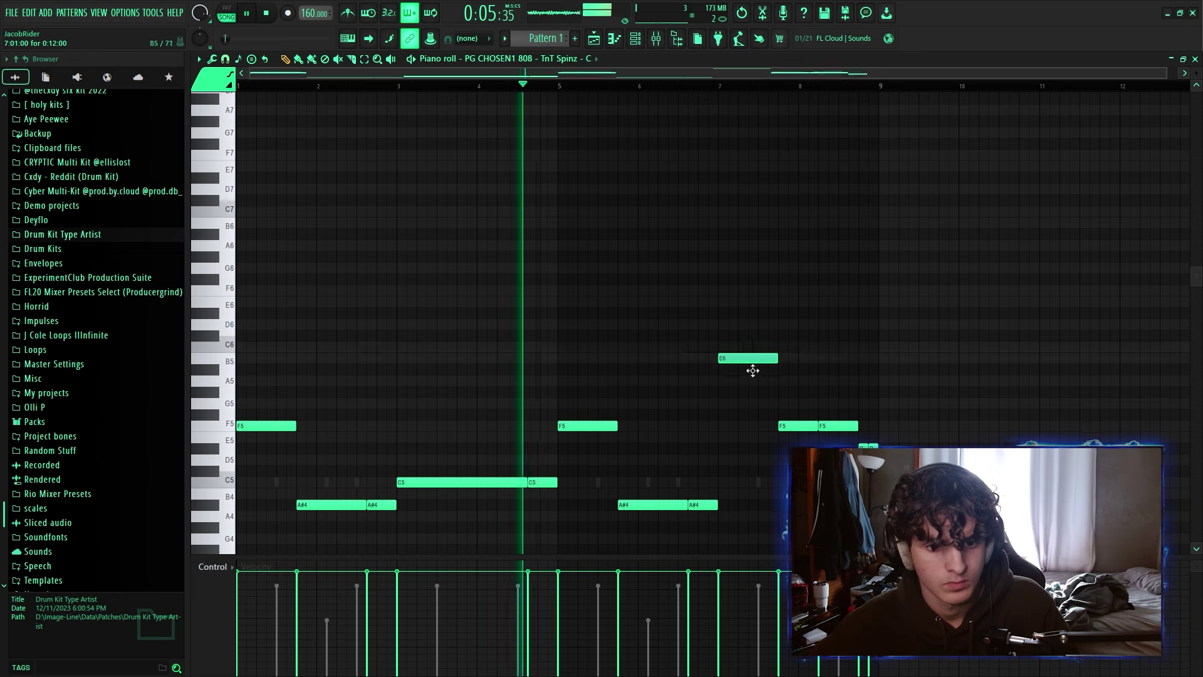
left_click_drag(754, 368, 757, 478)
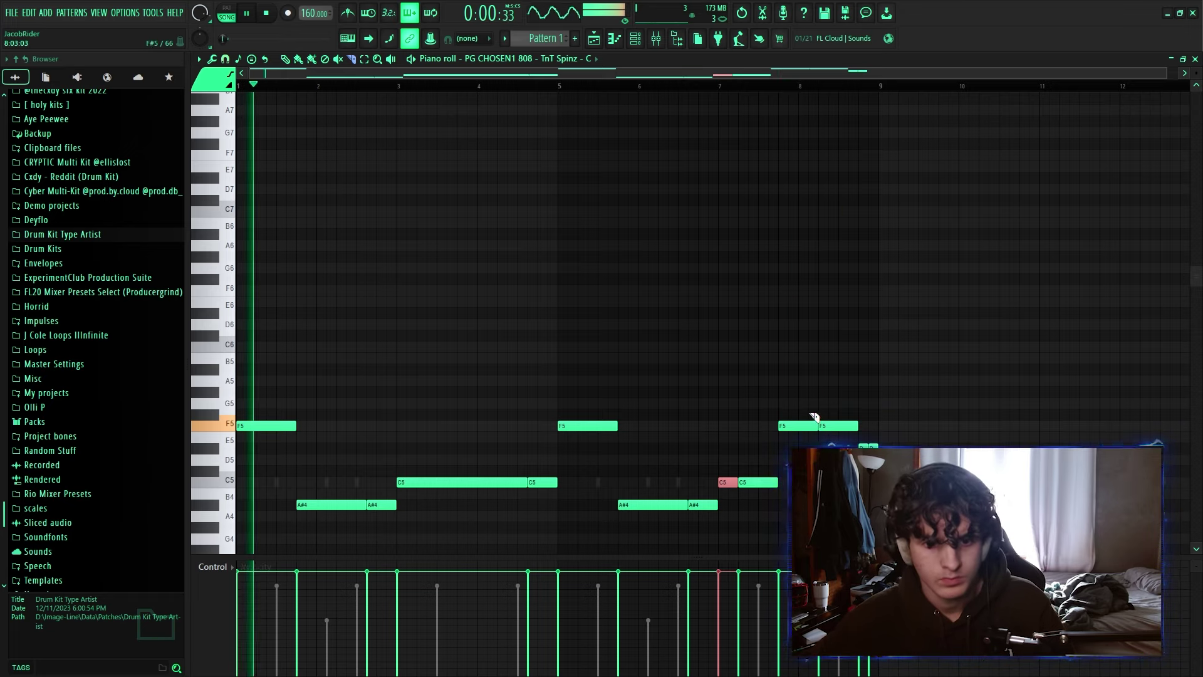
Delete the second part of the sliced F5, extend the first up to the short notes ending bar 8, and play from bar 7.
left_click_drag(809, 419, 808, 432)
key("ctrl+z")
left_click(824, 428, "ctrl")
key("ctrl+z")
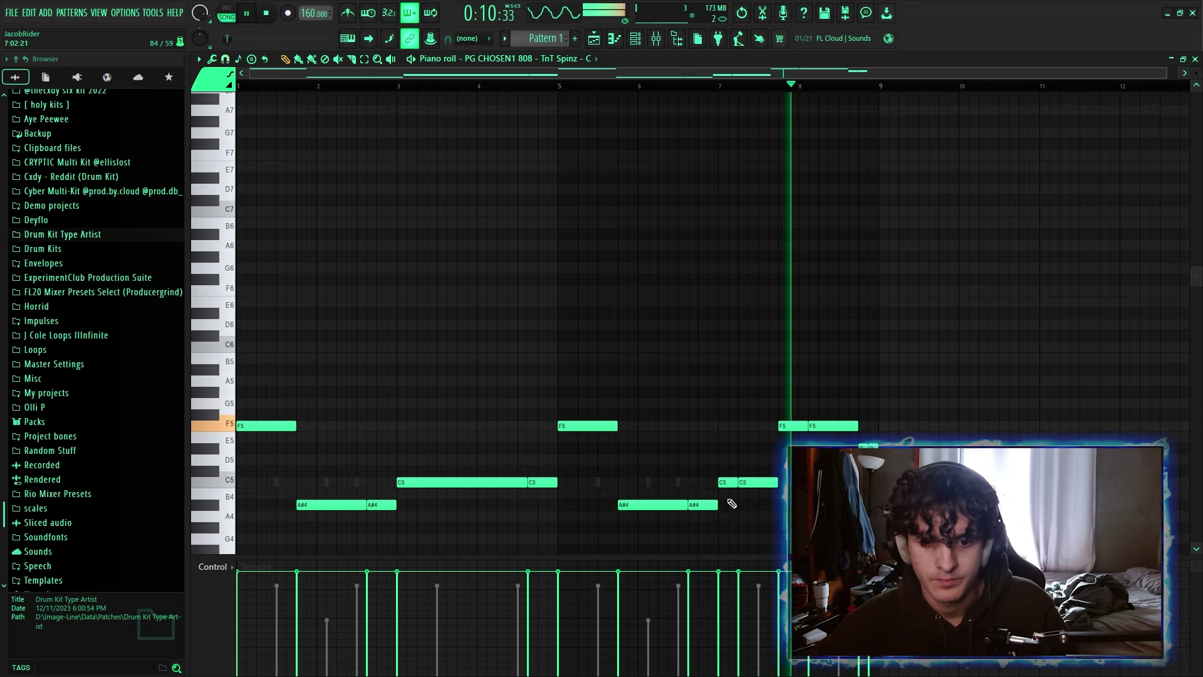
right_click(832, 429)
left_click_drag(807, 427, 860, 434)
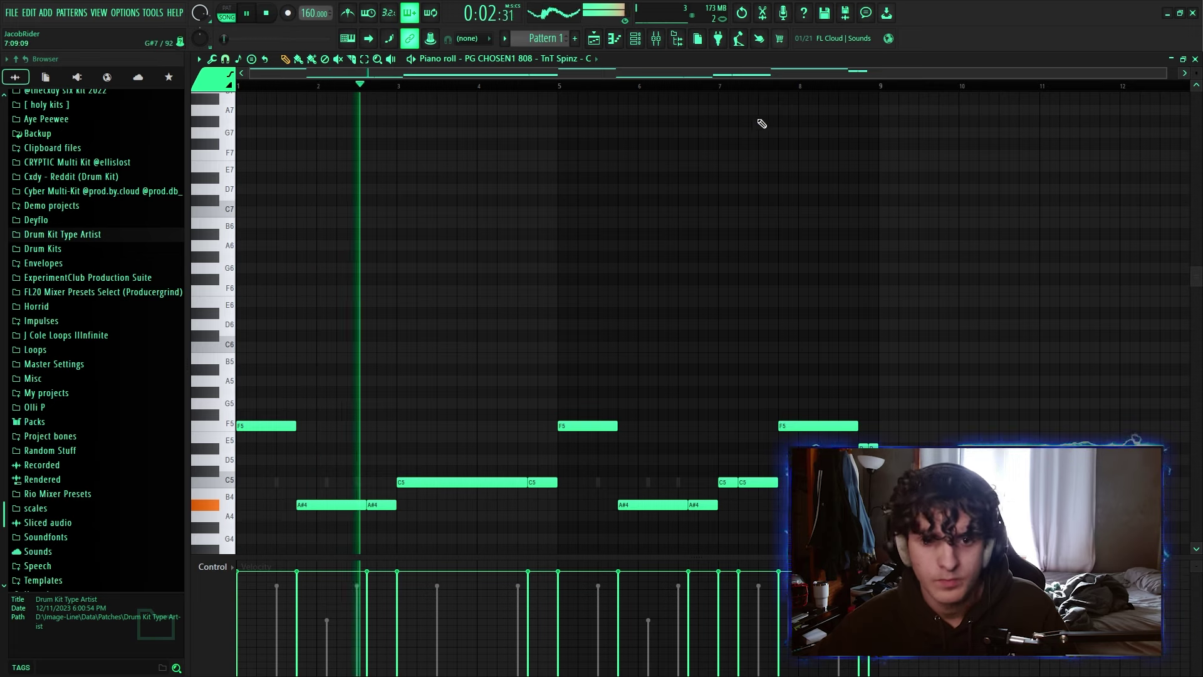
left_click(725, 88)
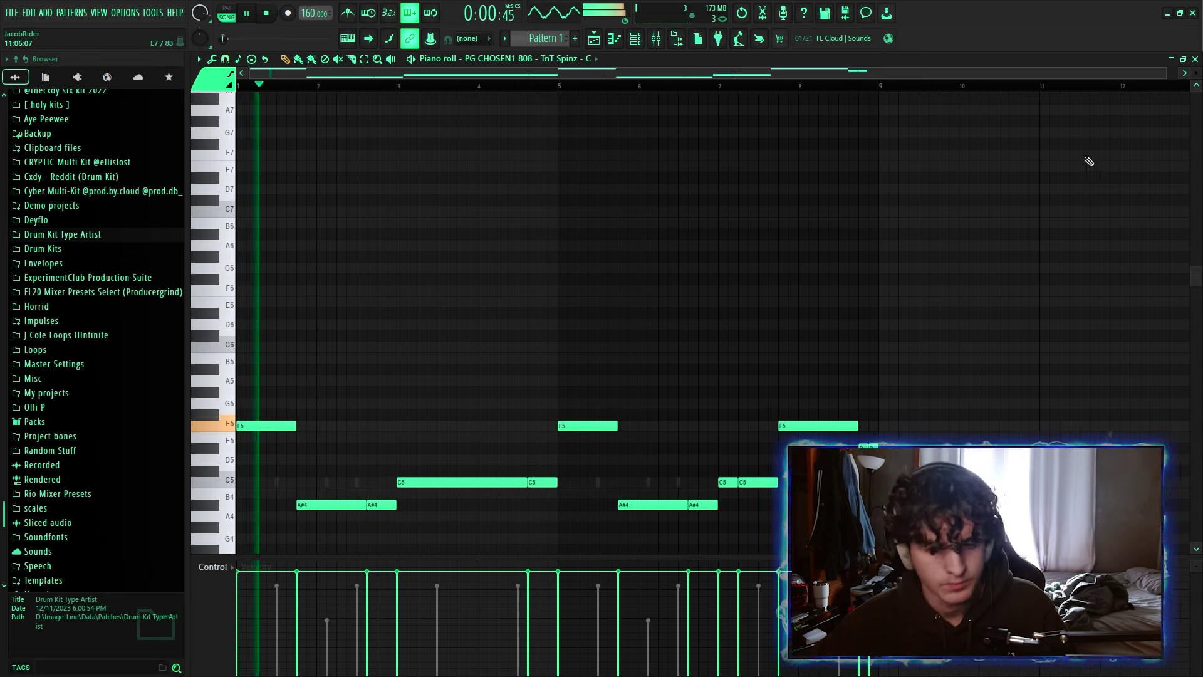
Leave the piano roll and inspect the loop's audio clip settings for pitch and time stretching.
left_click(1195, 59)
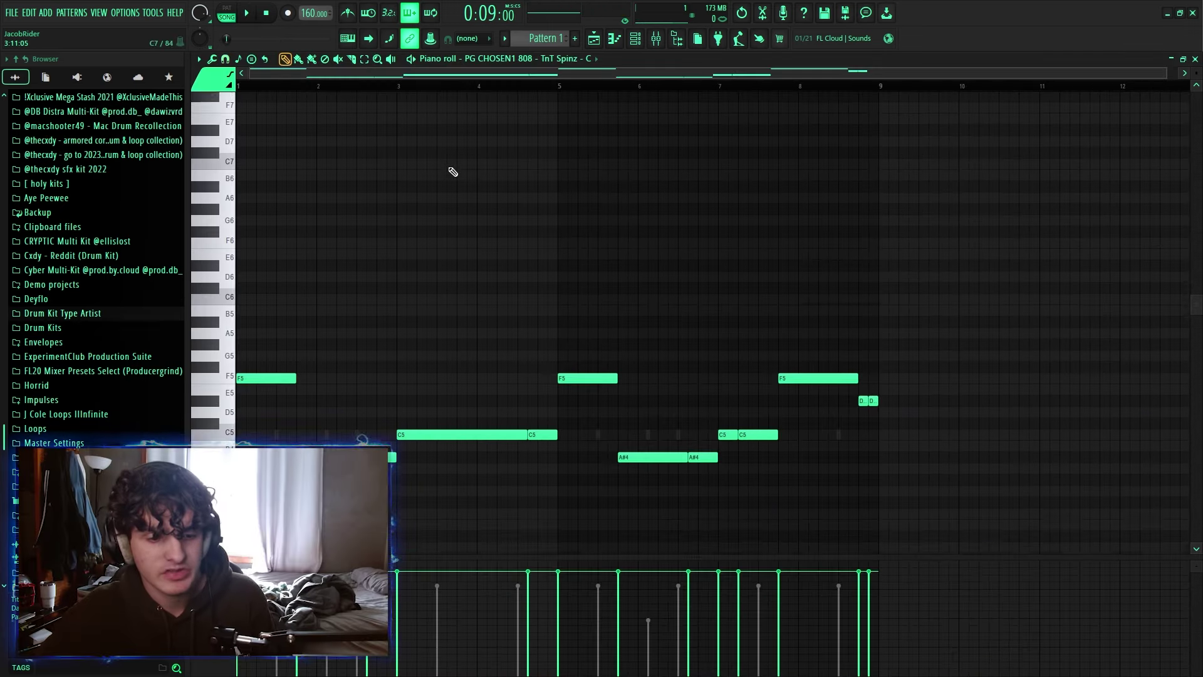
scroll(453, 172, "down", 1)
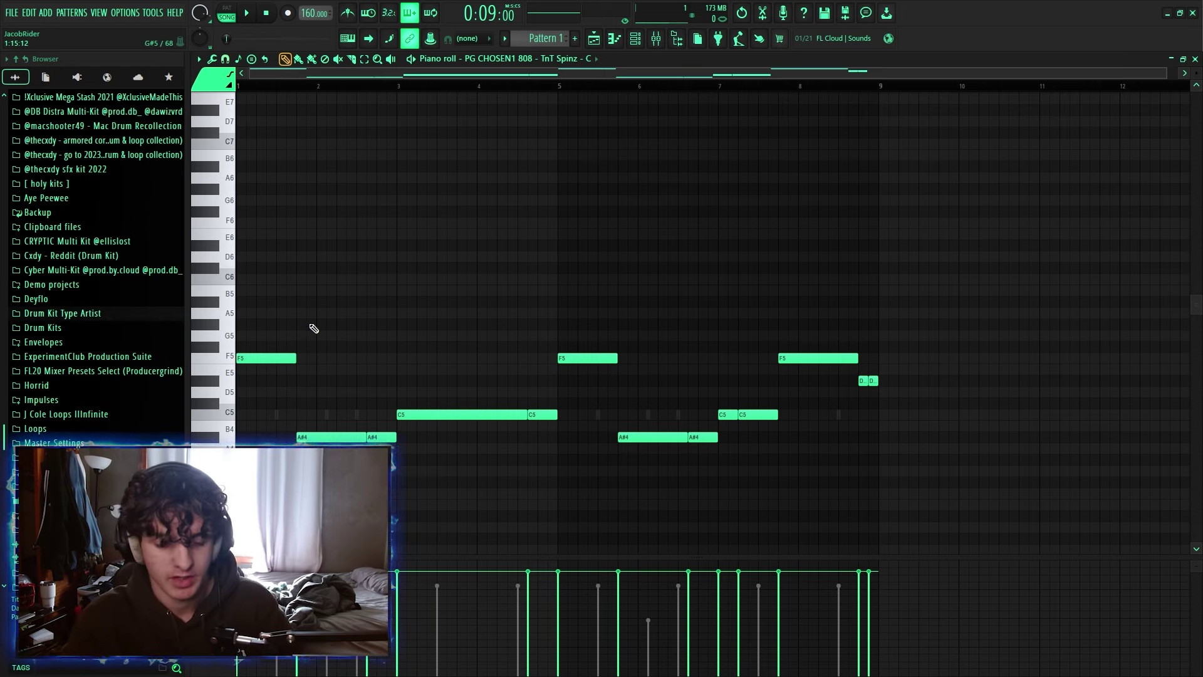
scroll(313, 329, "down", 12)
scroll(313, 328, "up", 13)
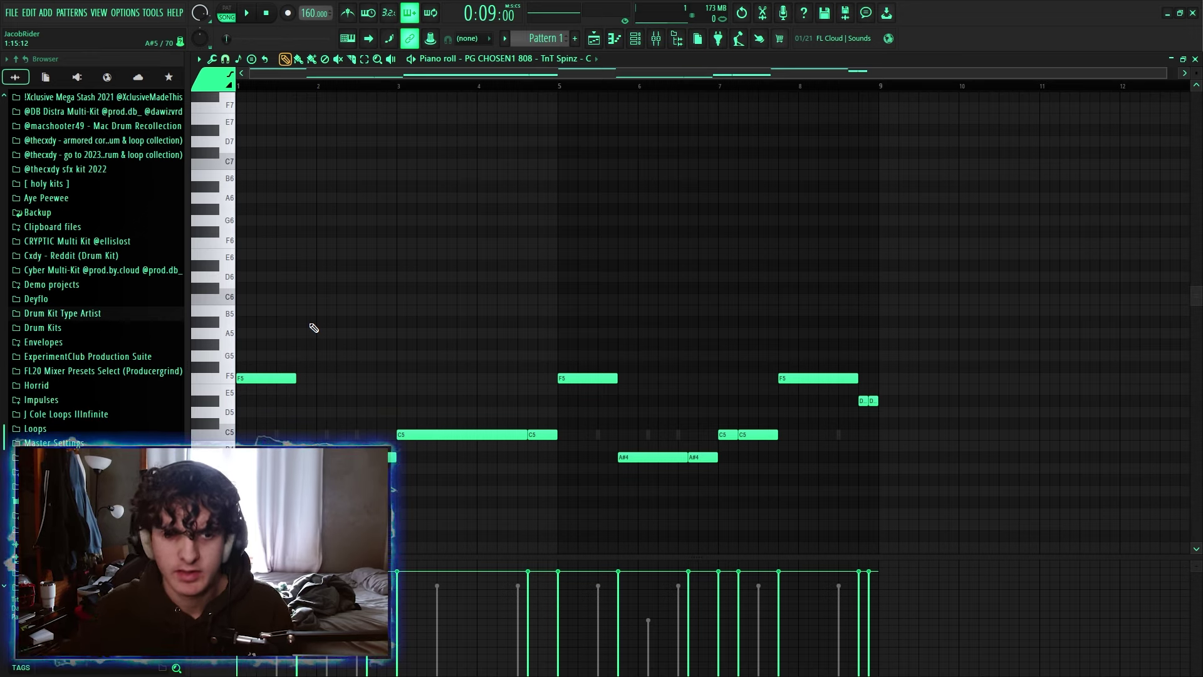
left_click(1194, 59)
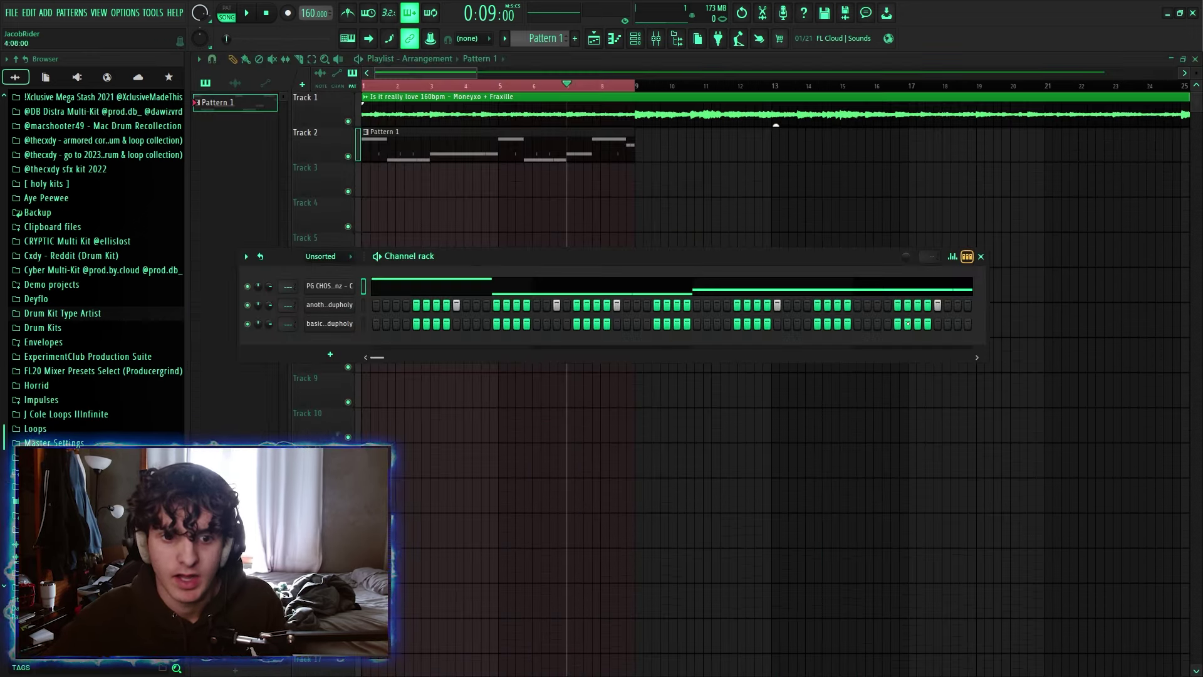
double_click(446, 109)
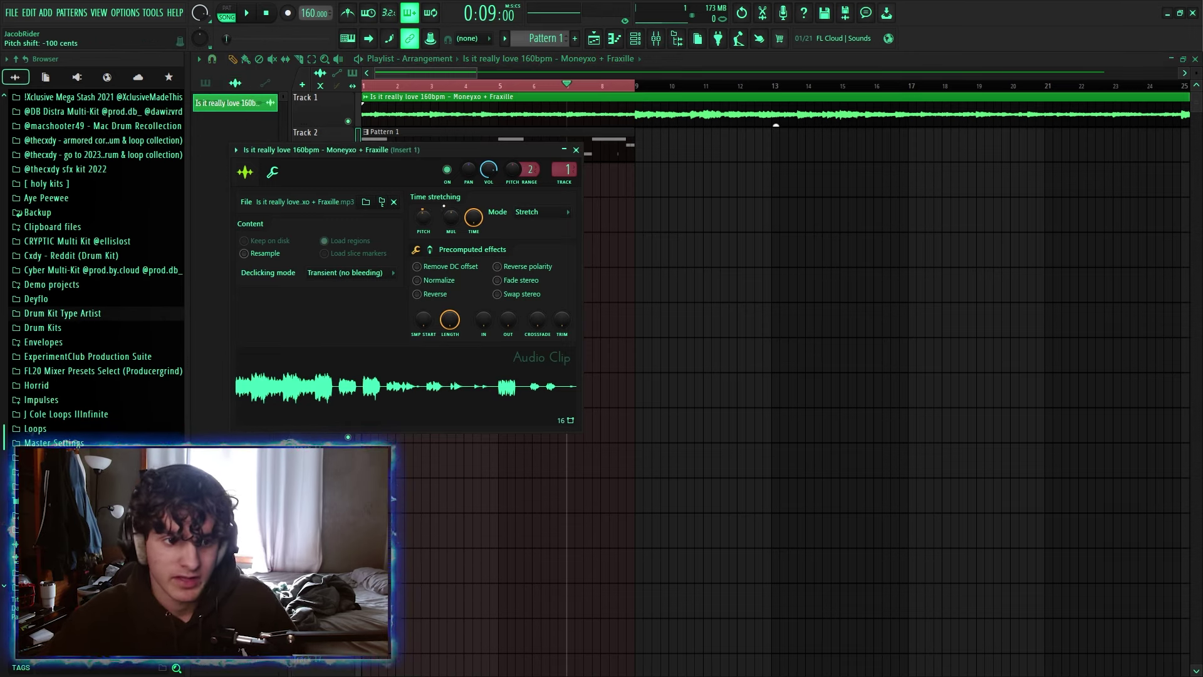
left_click(576, 150)
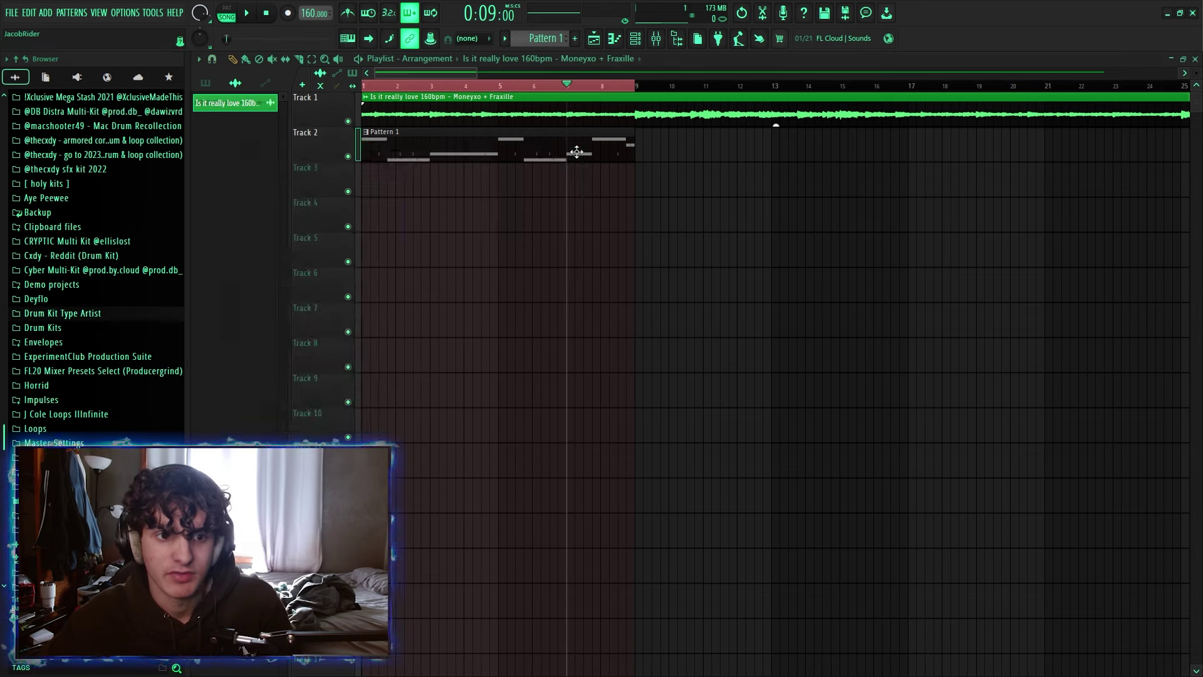
Show the channel rack and reopen the piano roll of the PG CHOSEN1 808 channel.
left_click(636, 38)
scroll(339, 258, "down", 1)
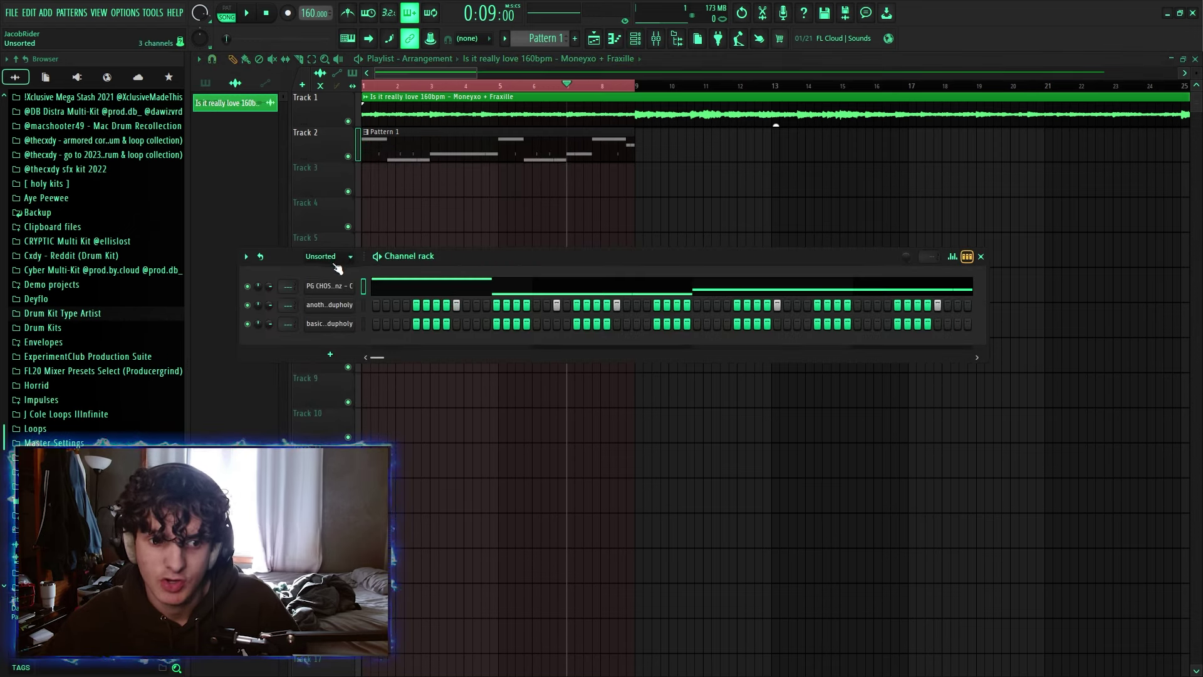
left_click(413, 290)
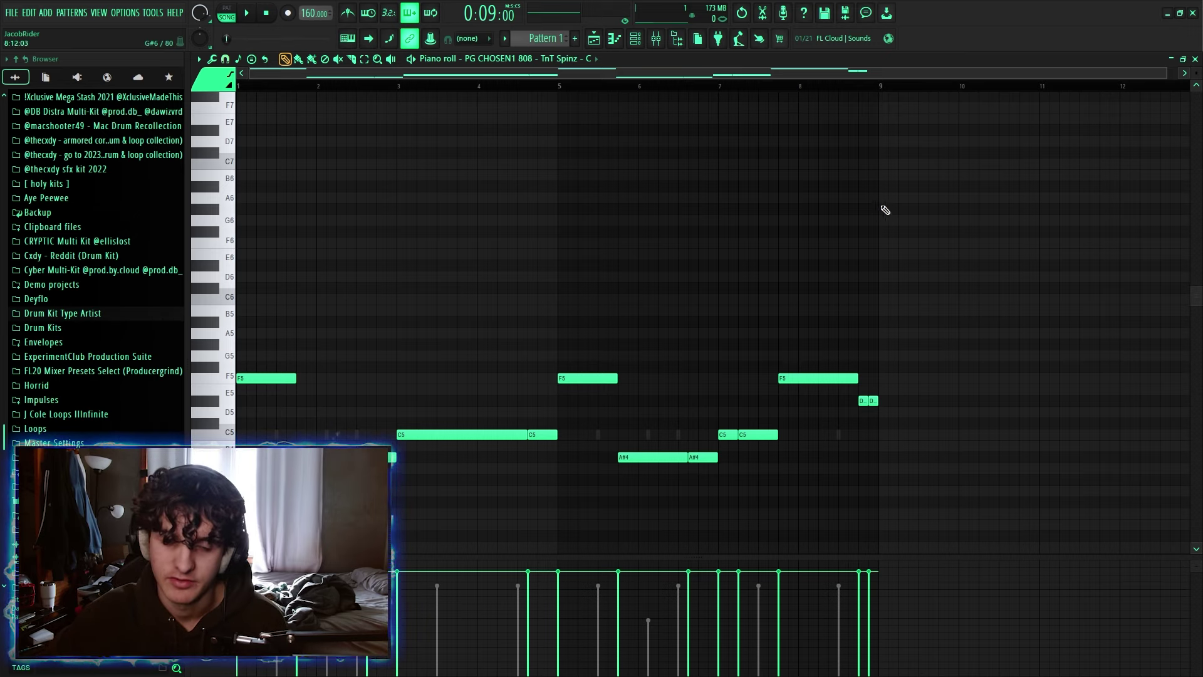
left_click(1196, 59)
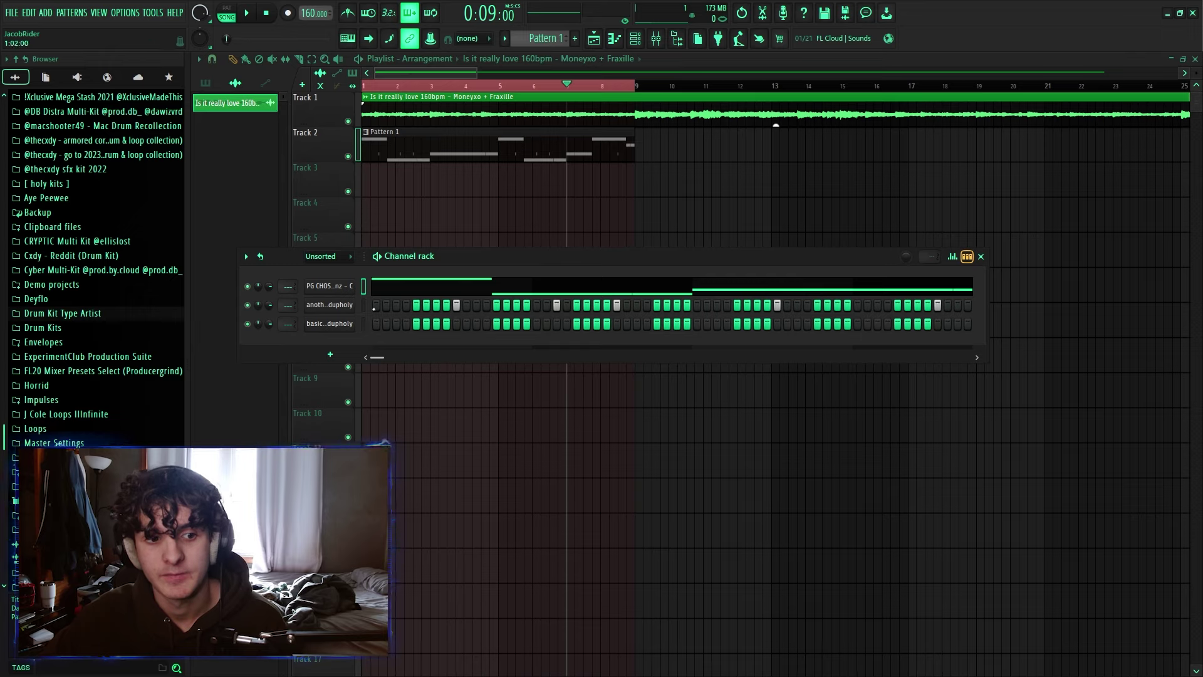
left_click(412, 289)
scroll(407, 291, "down", 1)
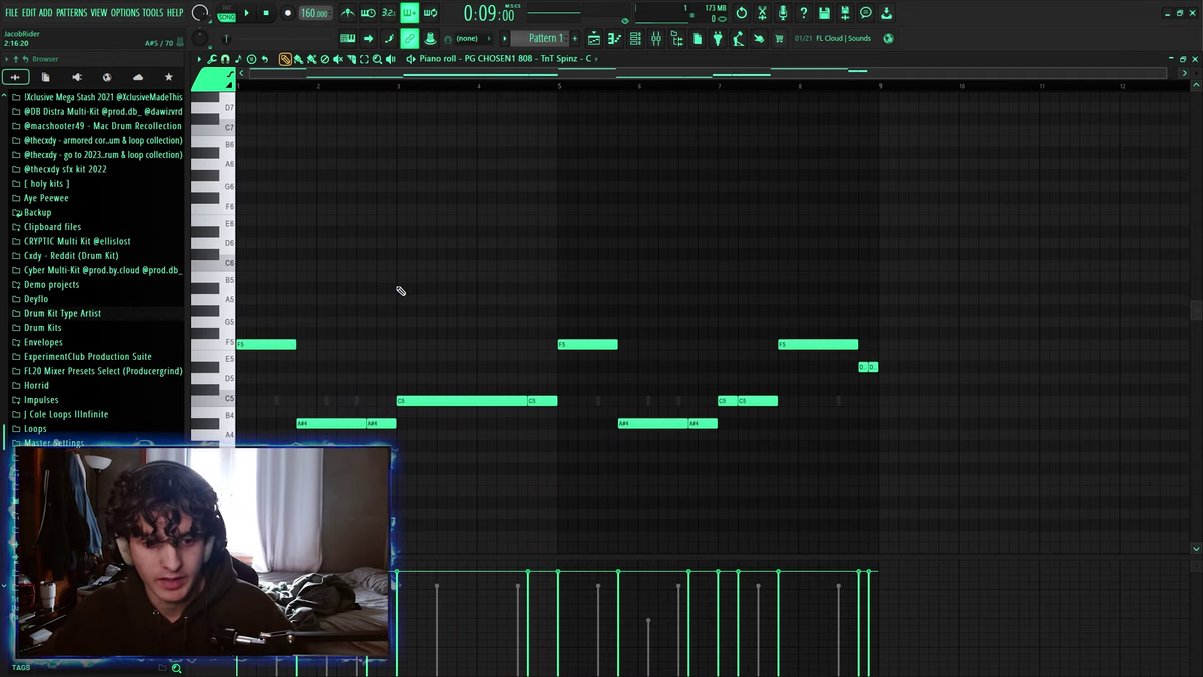
Review the 808 phrase in bars 1 to 4 by selecting its notes, and clear the selection.
left_click_drag(255, 309, 527, 447)
left_click(528, 447, "ctrl")
left_click_drag(230, 310, 379, 440)
left_click_drag(534, 425, 224, 296)
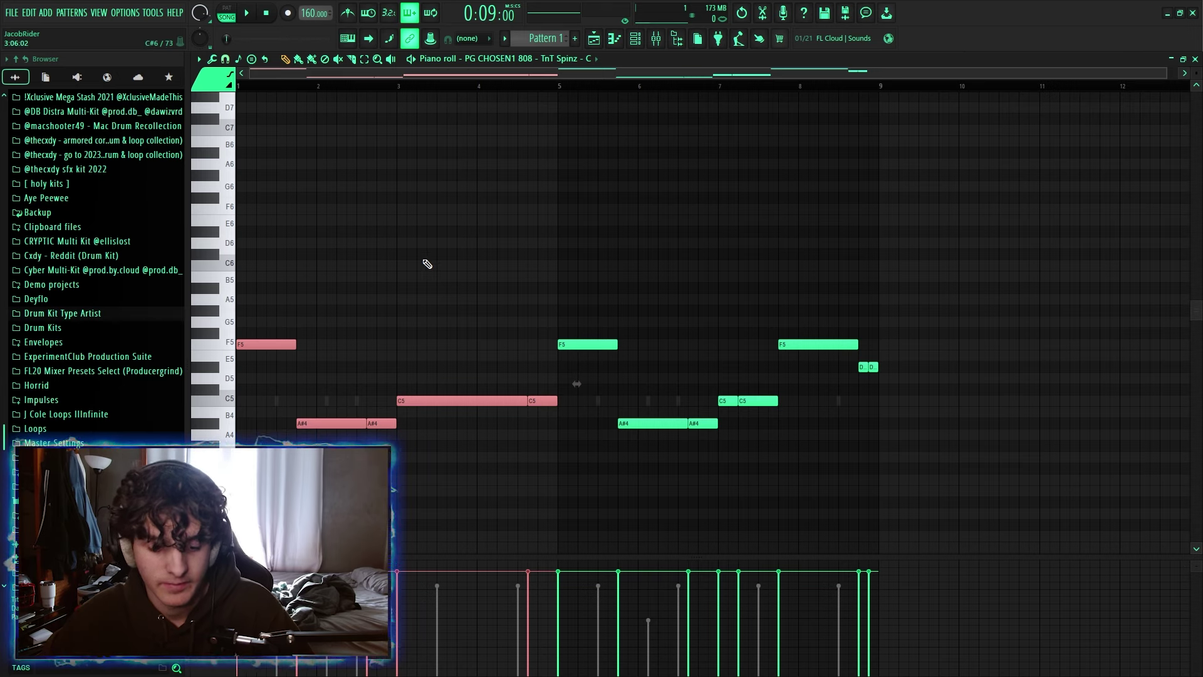
left_click(400, 302, "ctrl")
left_click_drag(272, 318, 448, 429)
left_click(386, 293, "ctrl")
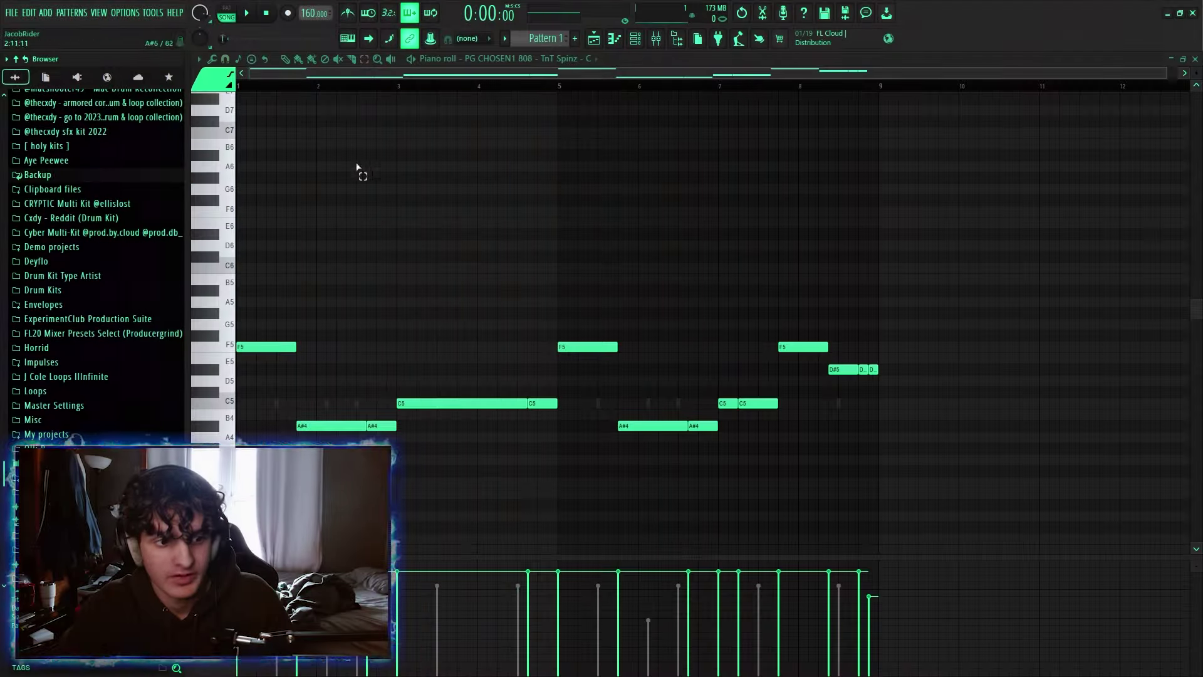
left_click_drag(359, 287, 304, 440)
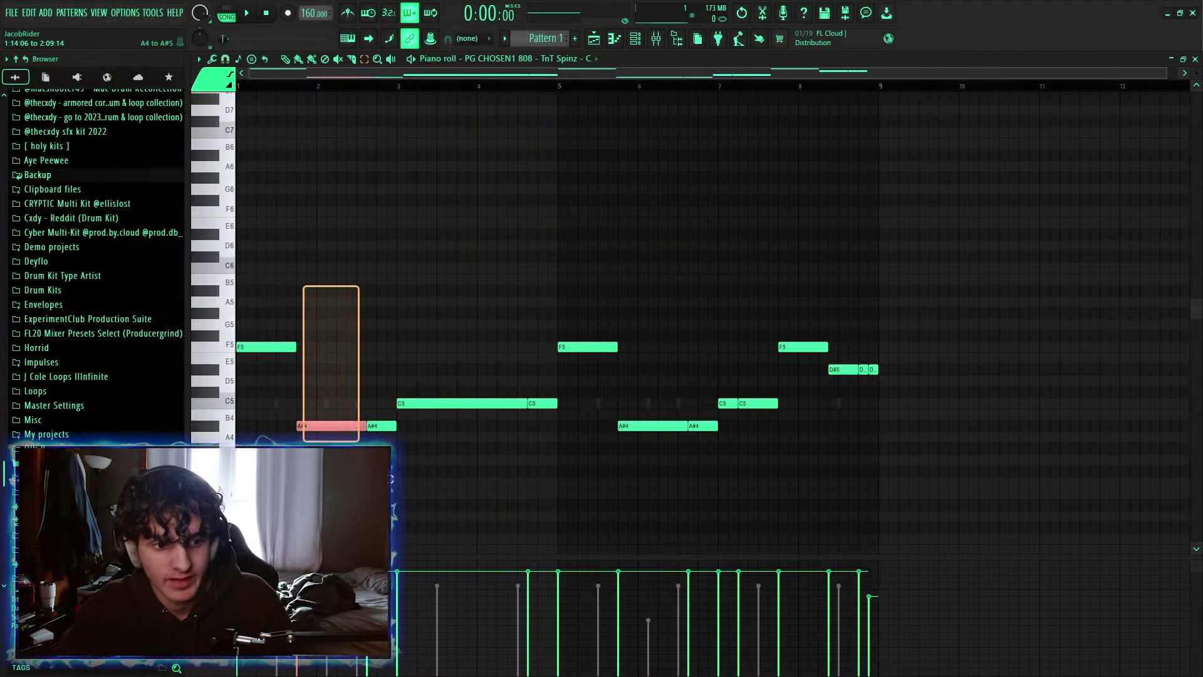
left_click_drag(286, 331, 552, 531)
left_click_drag(308, 329, 464, 319)
left_click(501, 342)
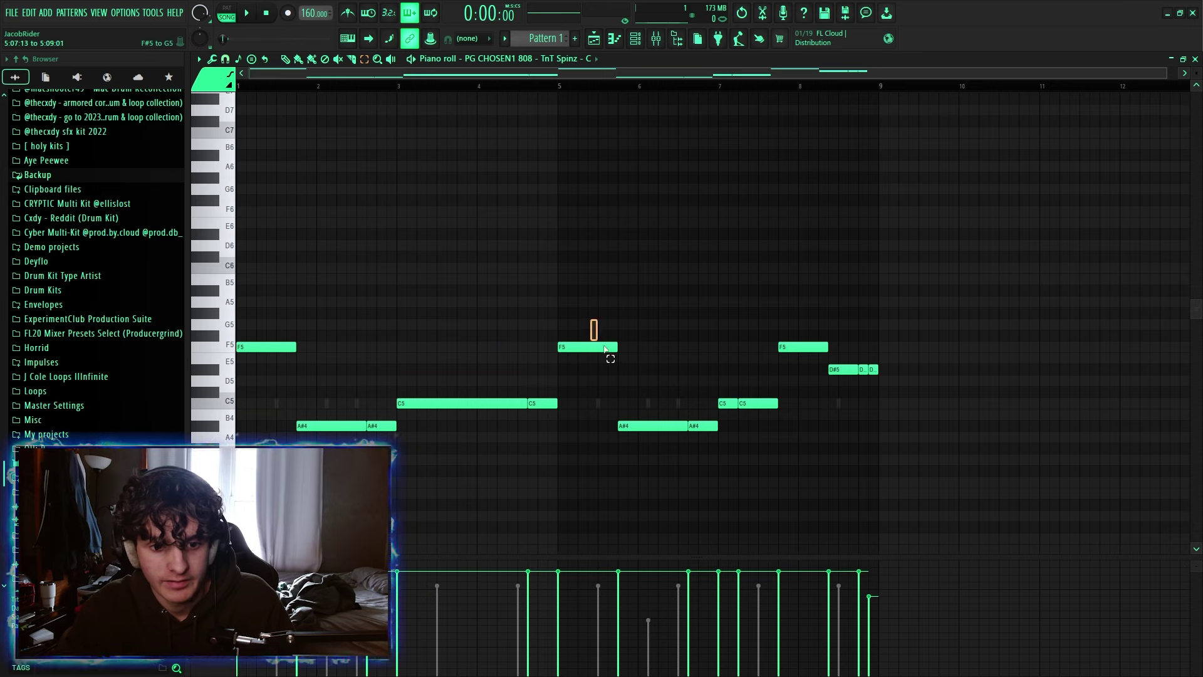
Select the repeated phrase in bars 5 to 8 and its opening notes for comparison, and clear the selection.
left_click_drag(604, 345, 902, 519)
left_click_drag(900, 527, 557, 283)
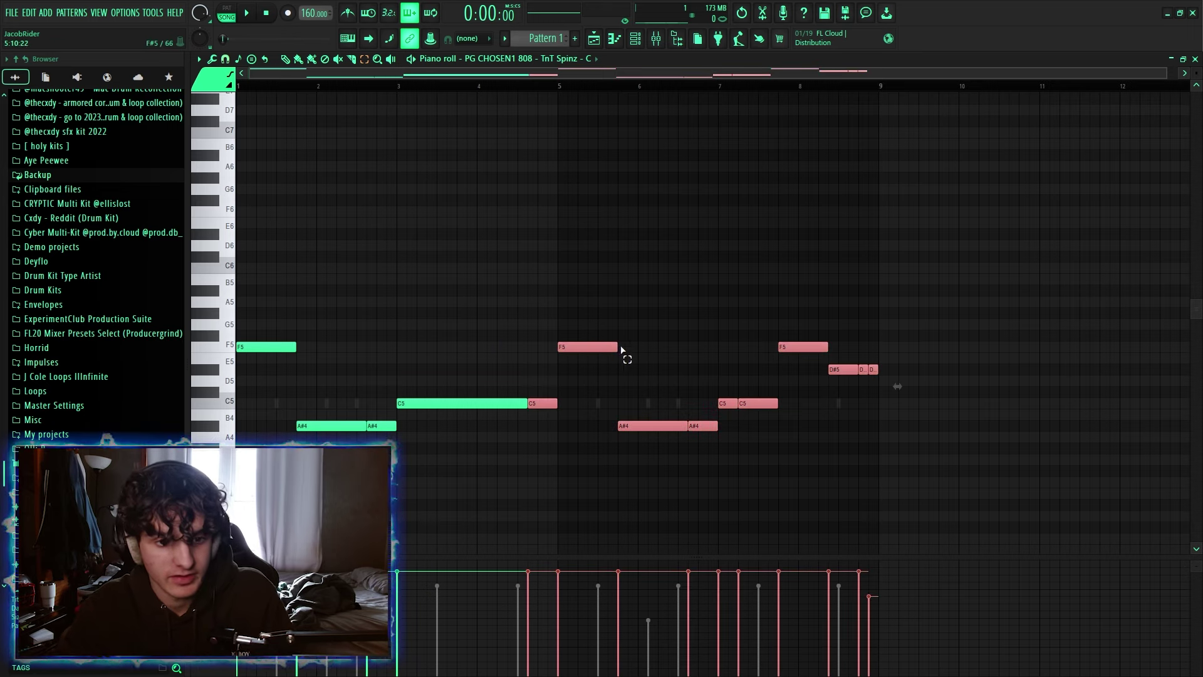
left_click_drag(605, 330, 737, 478)
left_click(679, 313)
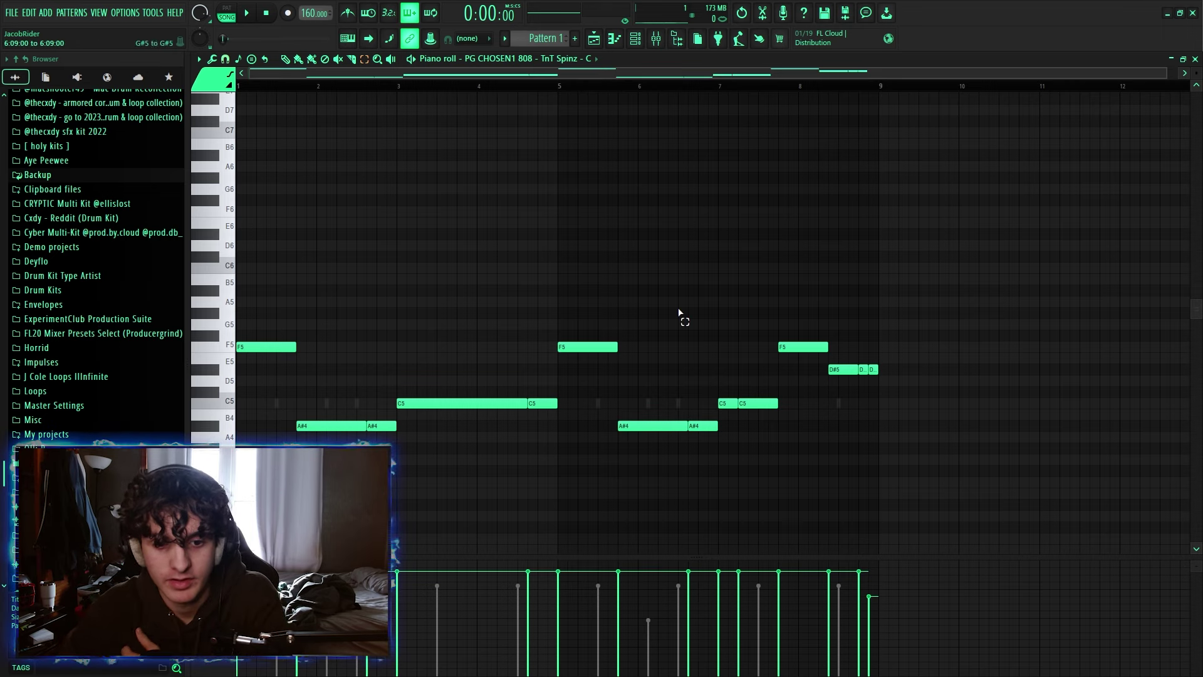
Select the varied 808 notes in bars 7 and 8, clear the selection, and play the pattern from bar 7.
left_click_drag(921, 297, 720, 440)
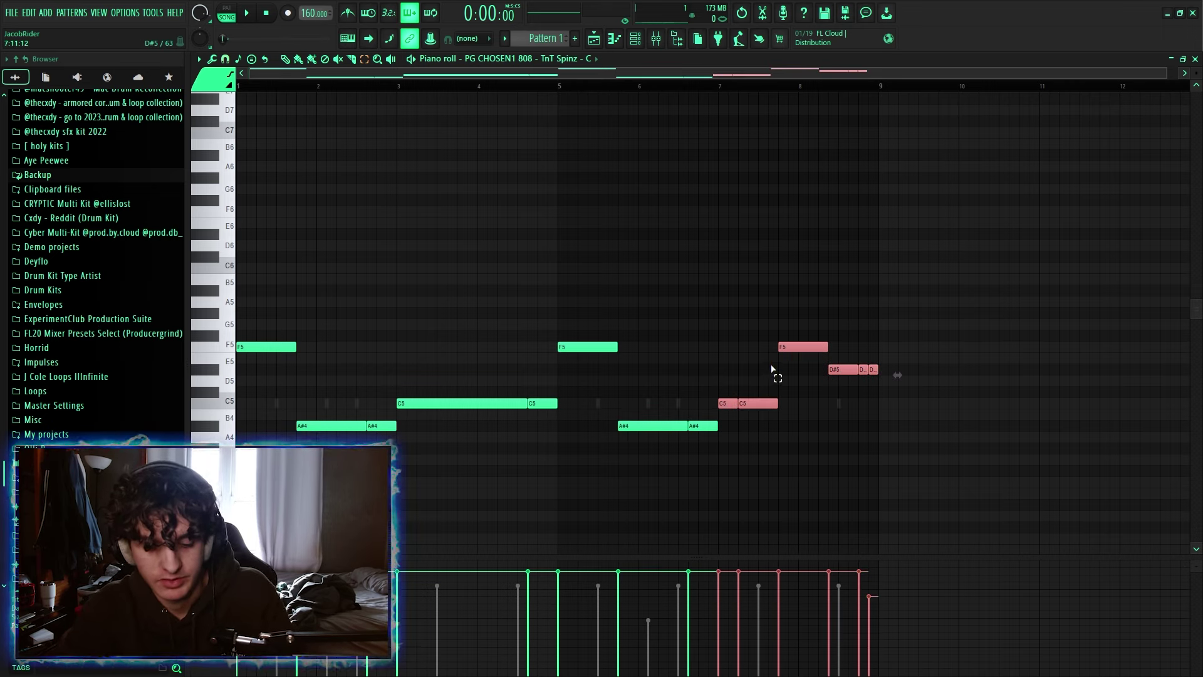
left_click(763, 226)
left_click(723, 91)
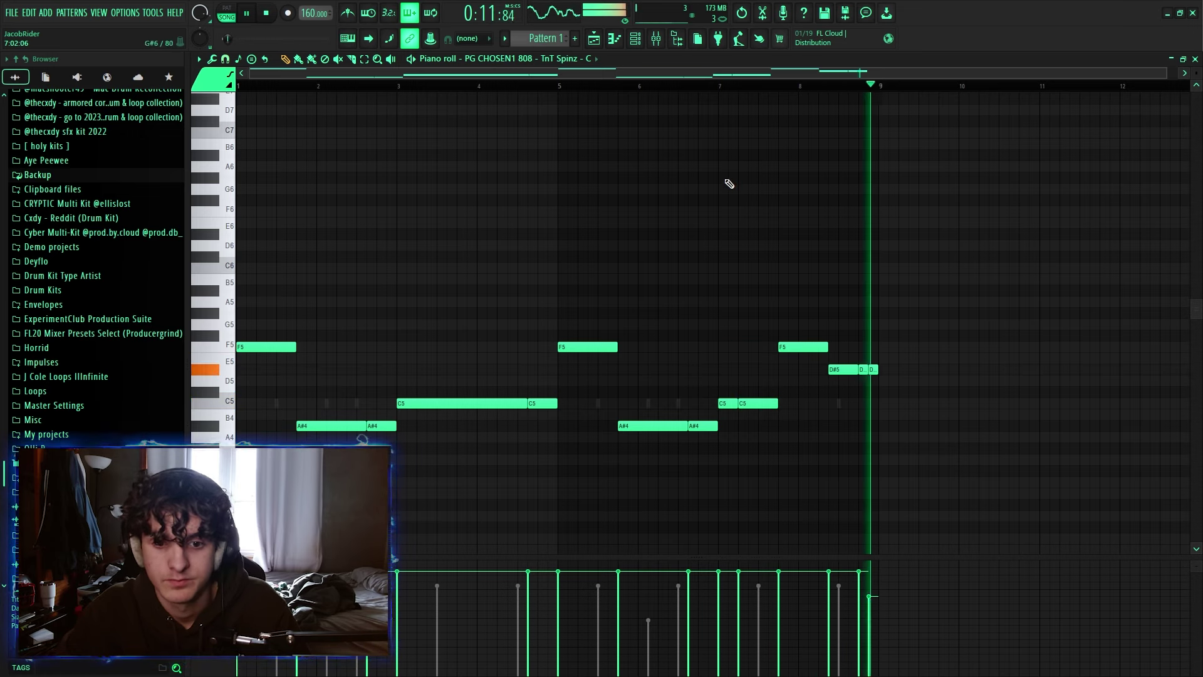
Try extending the F5 note before bar 8 in place of the D#5 note after it, and audition the altered ending.
key("space")
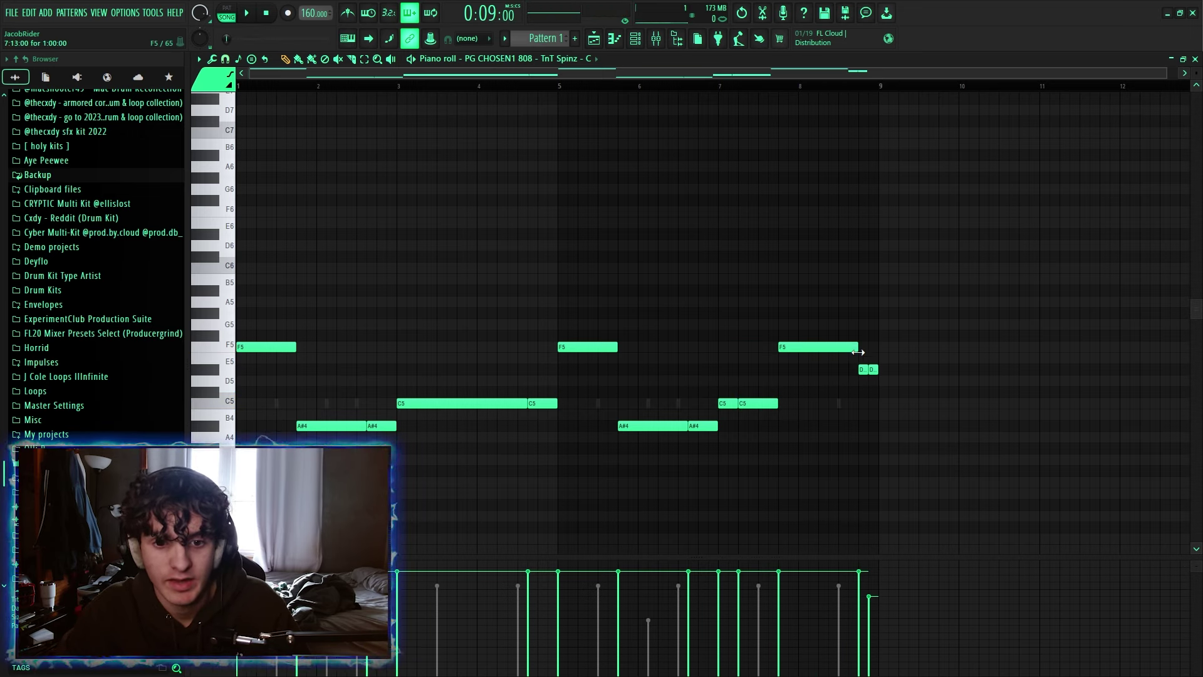
key("space")
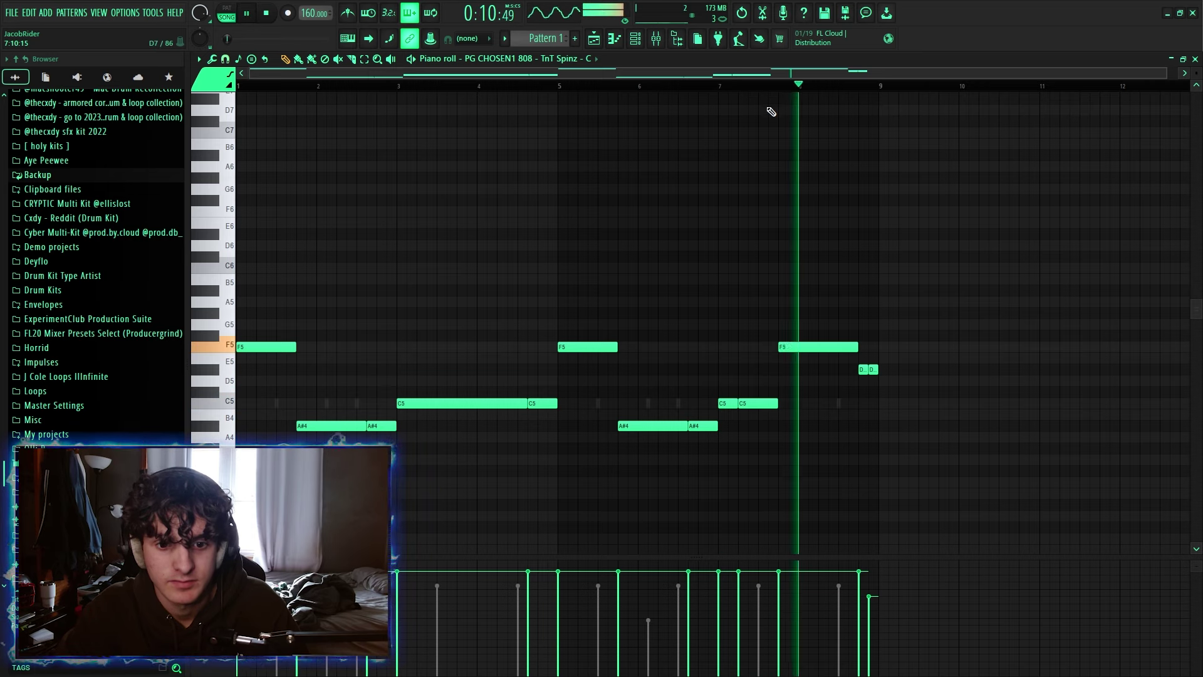
key("space")
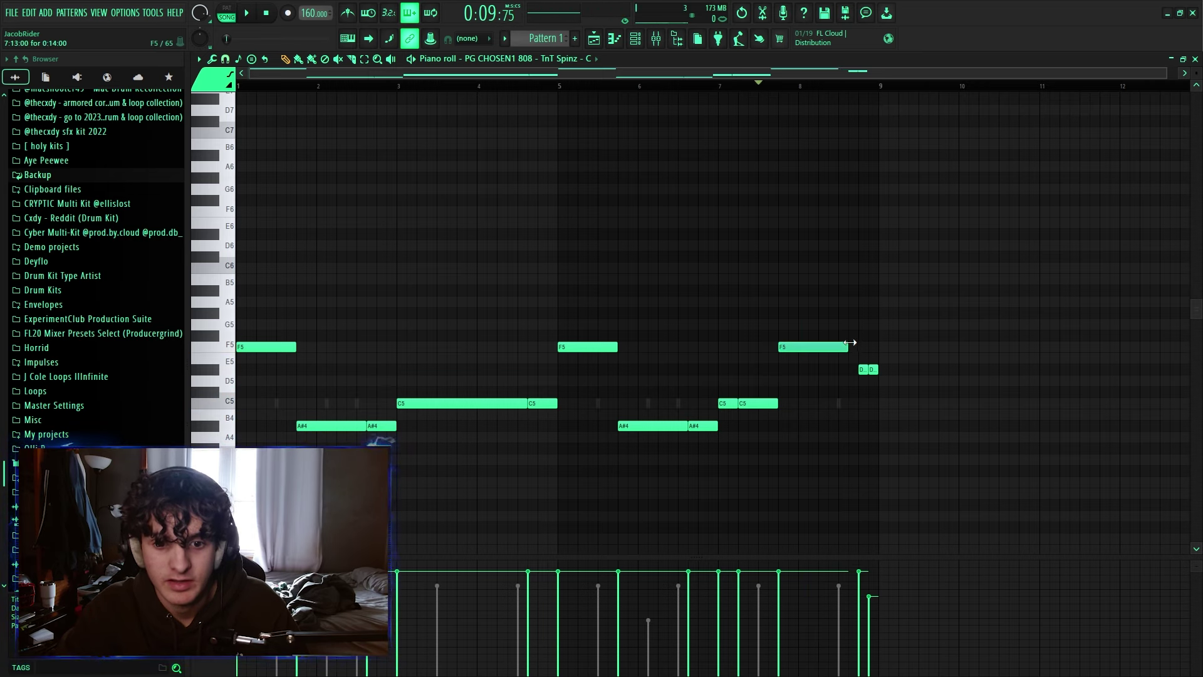
key("space")
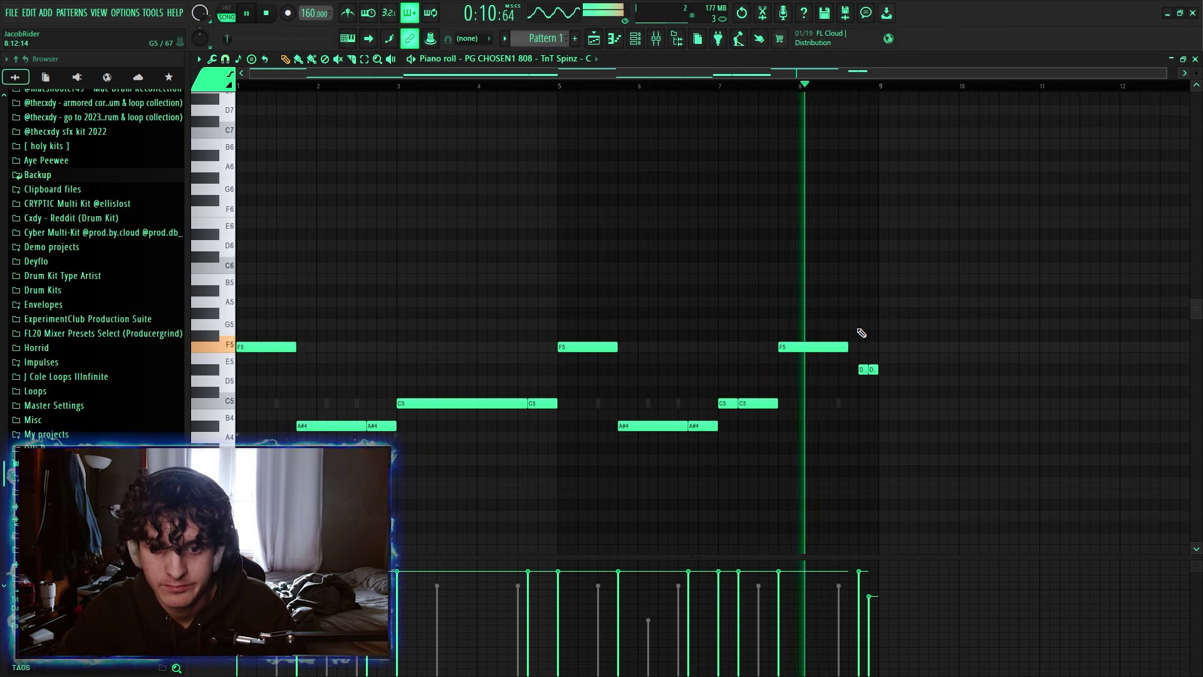
key("space")
left_click_drag(854, 355, 859, 355)
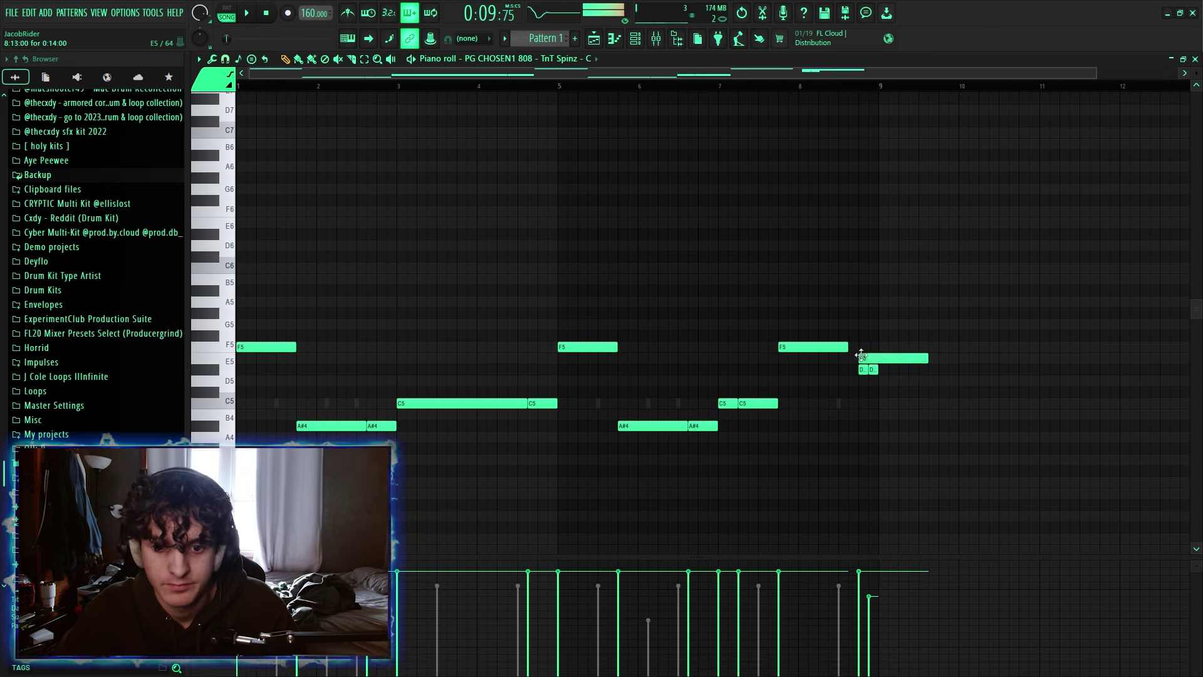
Remove the stray E5 note, undo the trial note resizes, and restore the D#5 note right after the F5 note in bar 8.
right_click(860, 355)
key("ctrl+z")
key("ctrl+z")
key("ctrl+z")
key("ctrl+z")
key("ctrl+z")
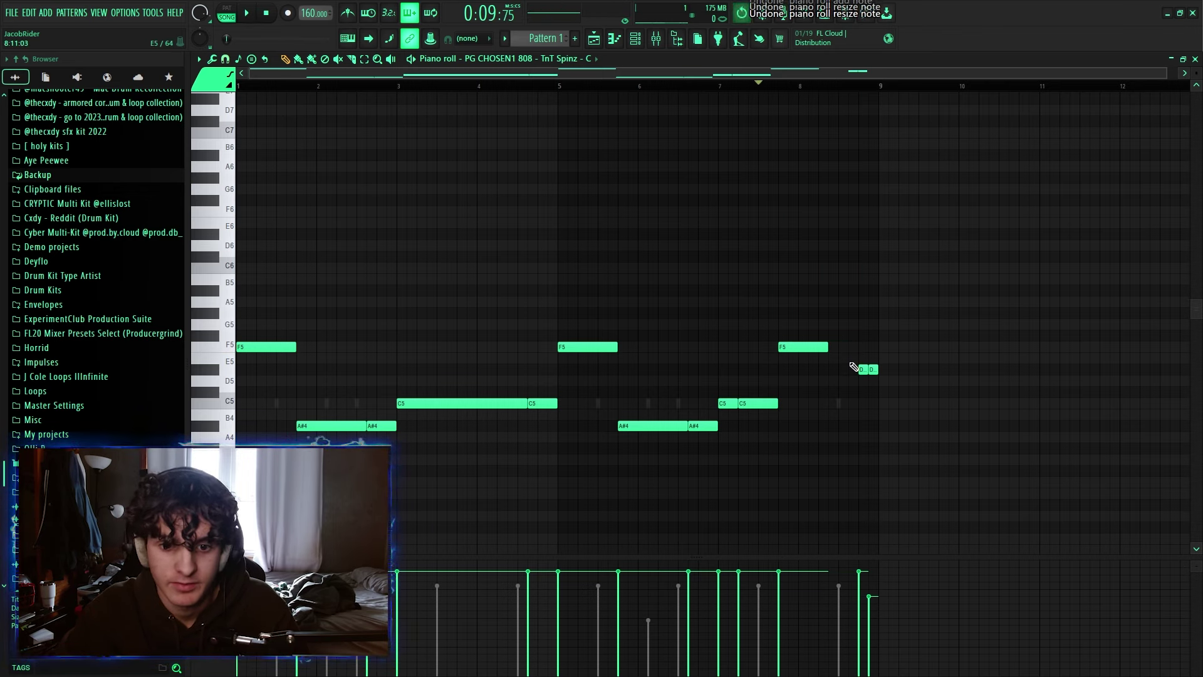
left_click(844, 421, "ctrl")
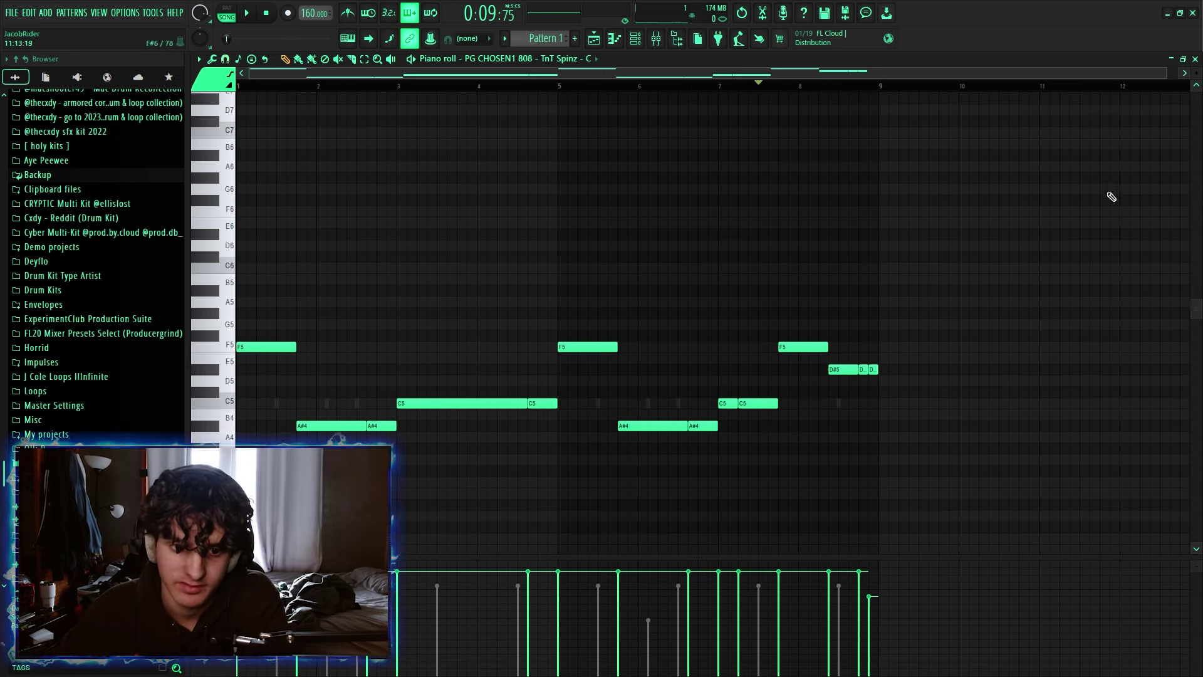
left_click(1195, 59)
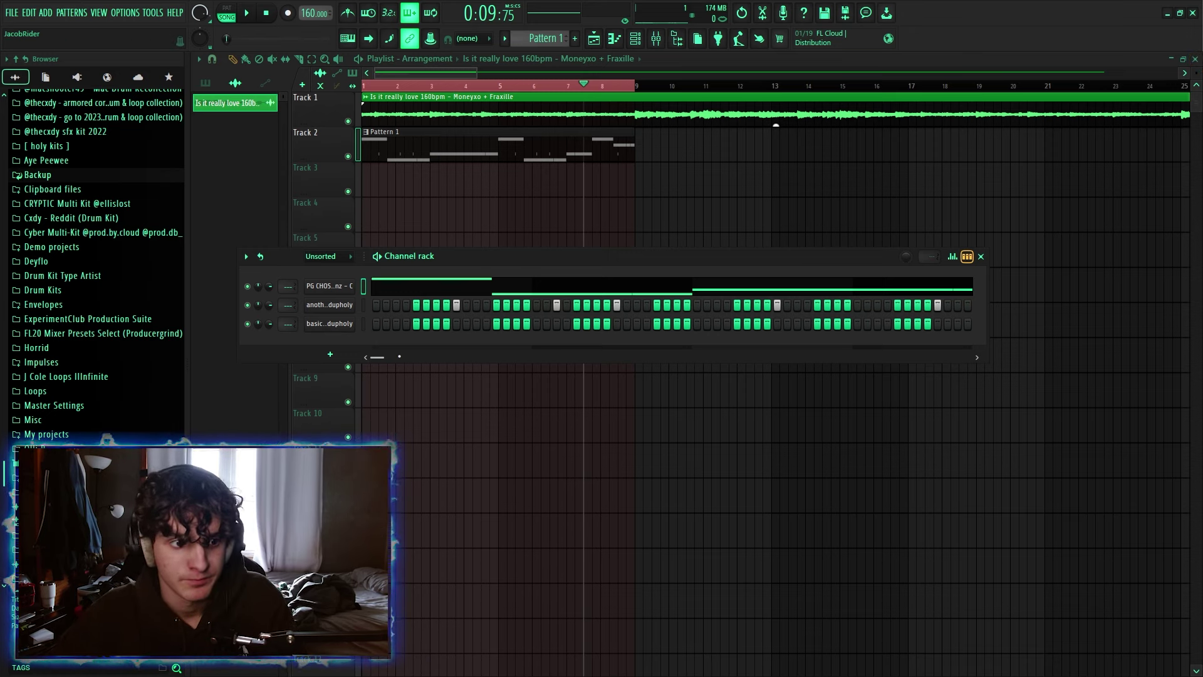
right_click(347, 331)
key("Escape")
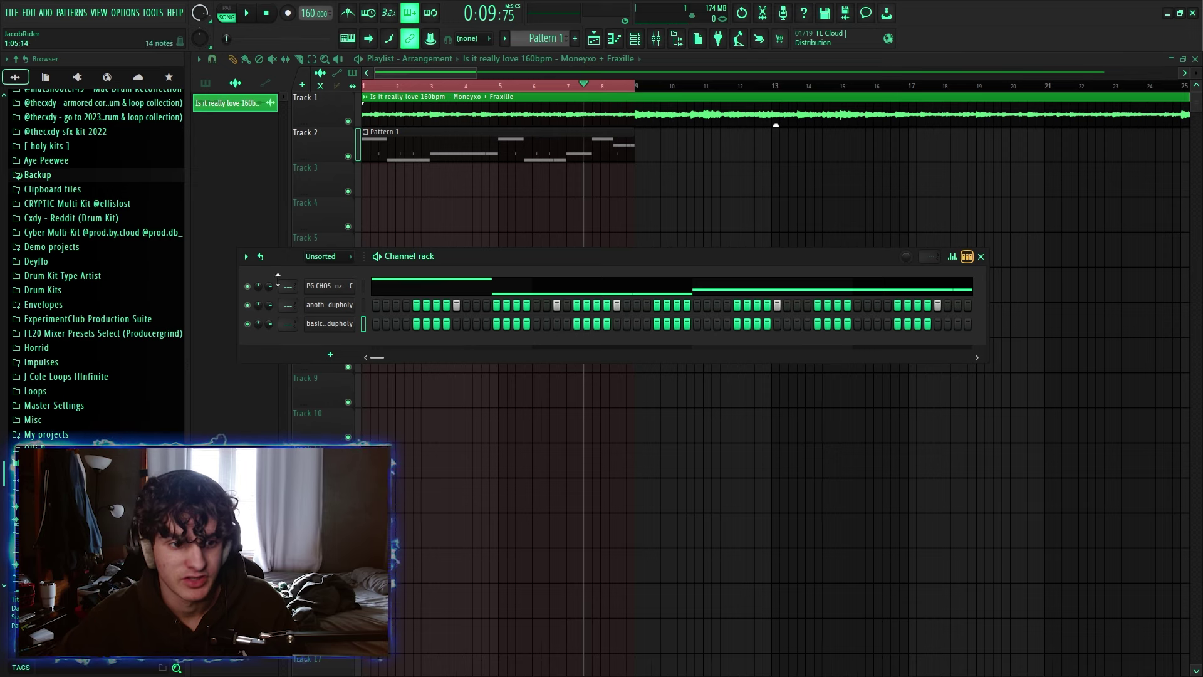
right_click(359, 327)
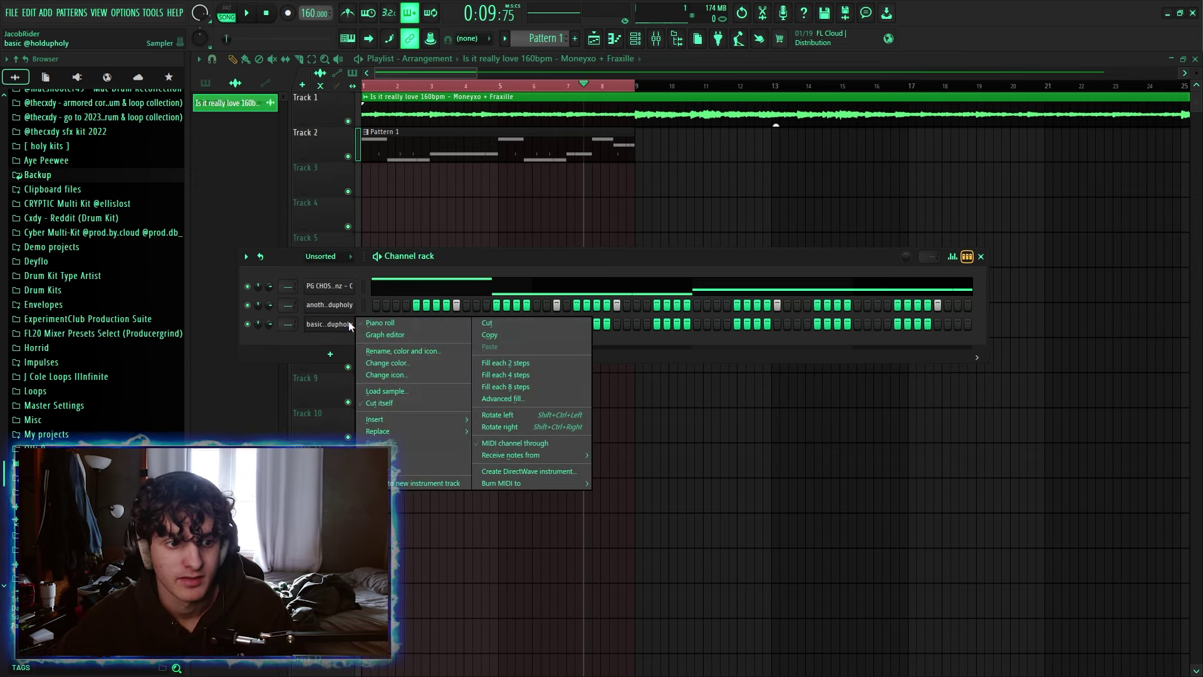
left_click(536, 363)
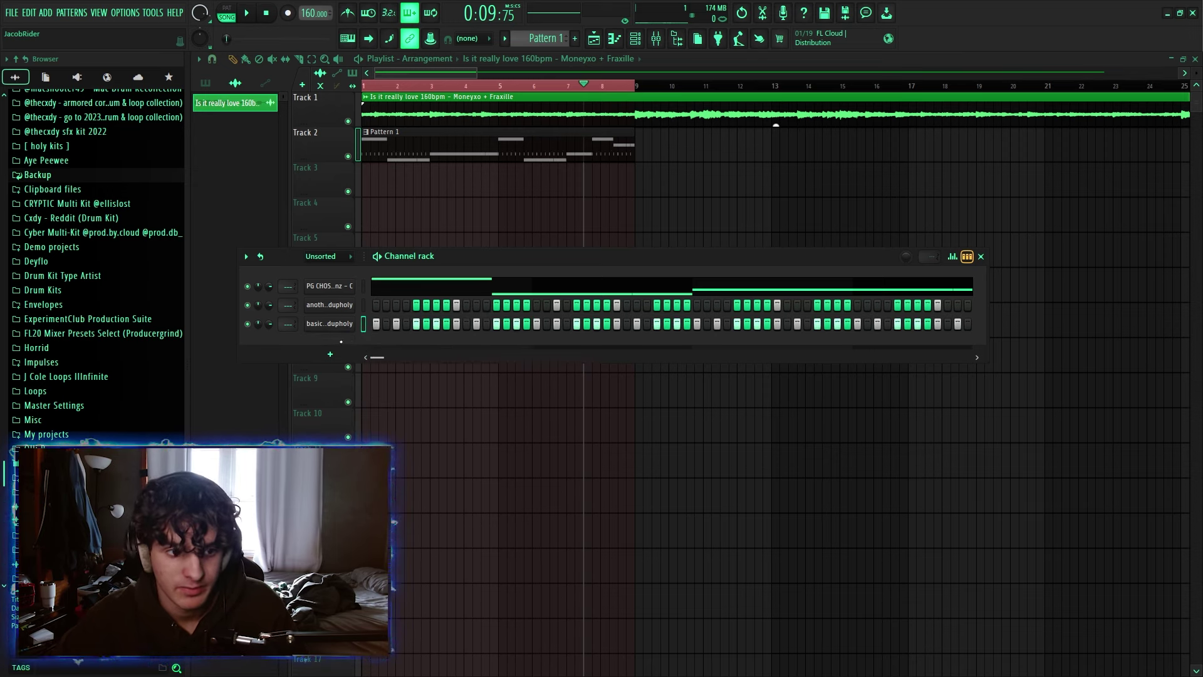
key("ctrl+z")
left_click_drag(381, 86, 364, 86)
key("space")
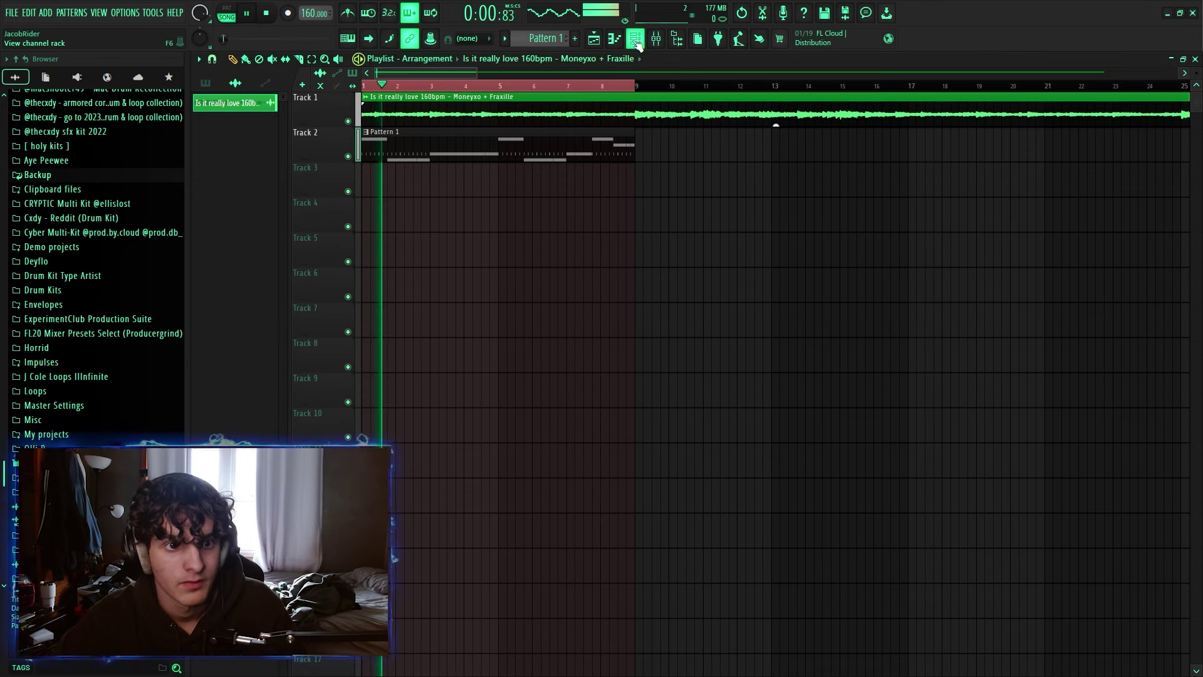
left_click(635, 38)
key("space")
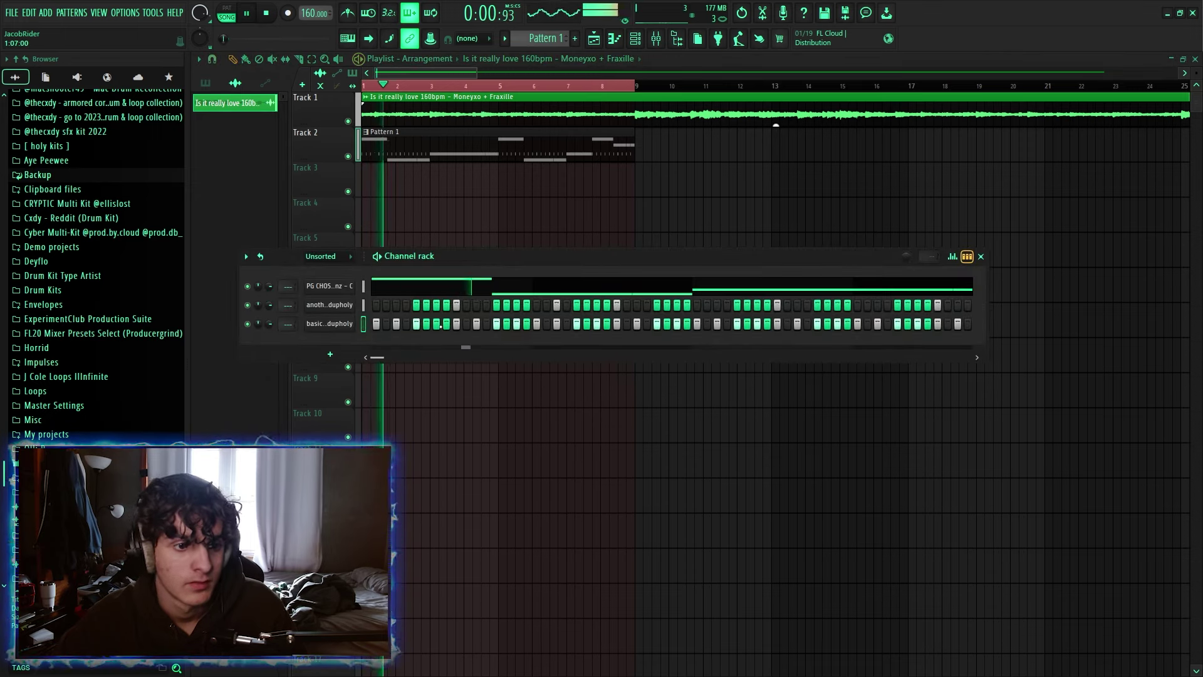
key("ctrl+z")
key("space")
key("space")
right_click(460, 326)
key("space")
key("space")
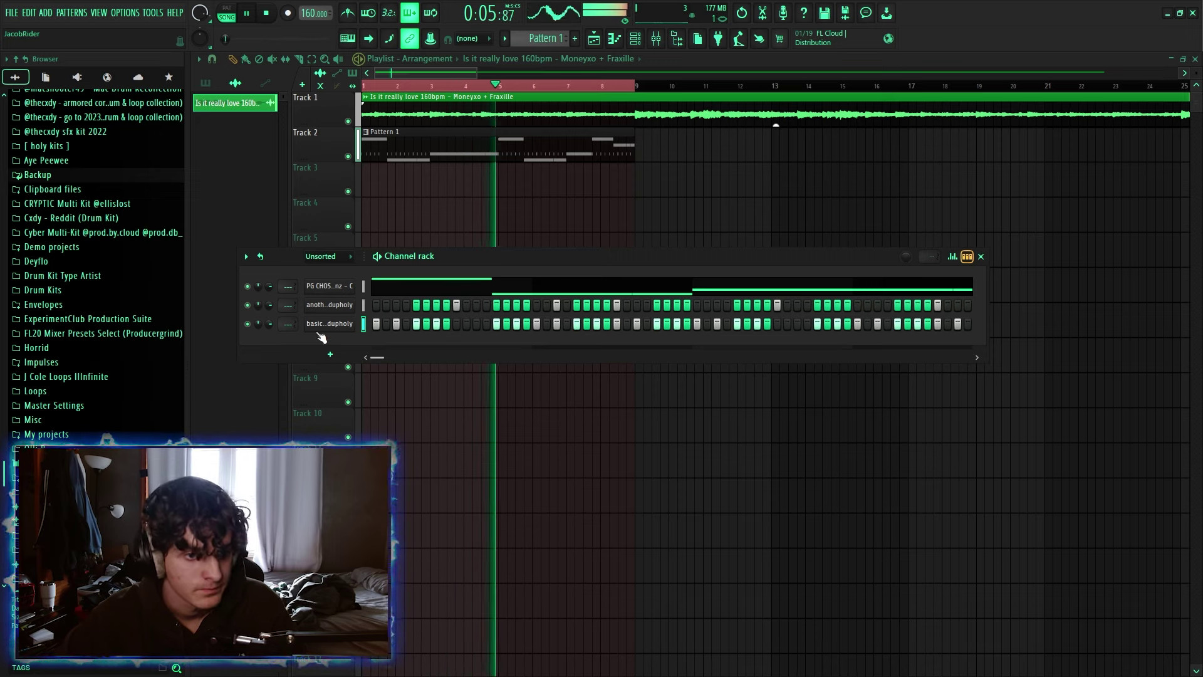
right_click(343, 324)
left_click(388, 323)
left_click_drag(1002, 351, 554, 383)
key("Delete")
key("Delete")
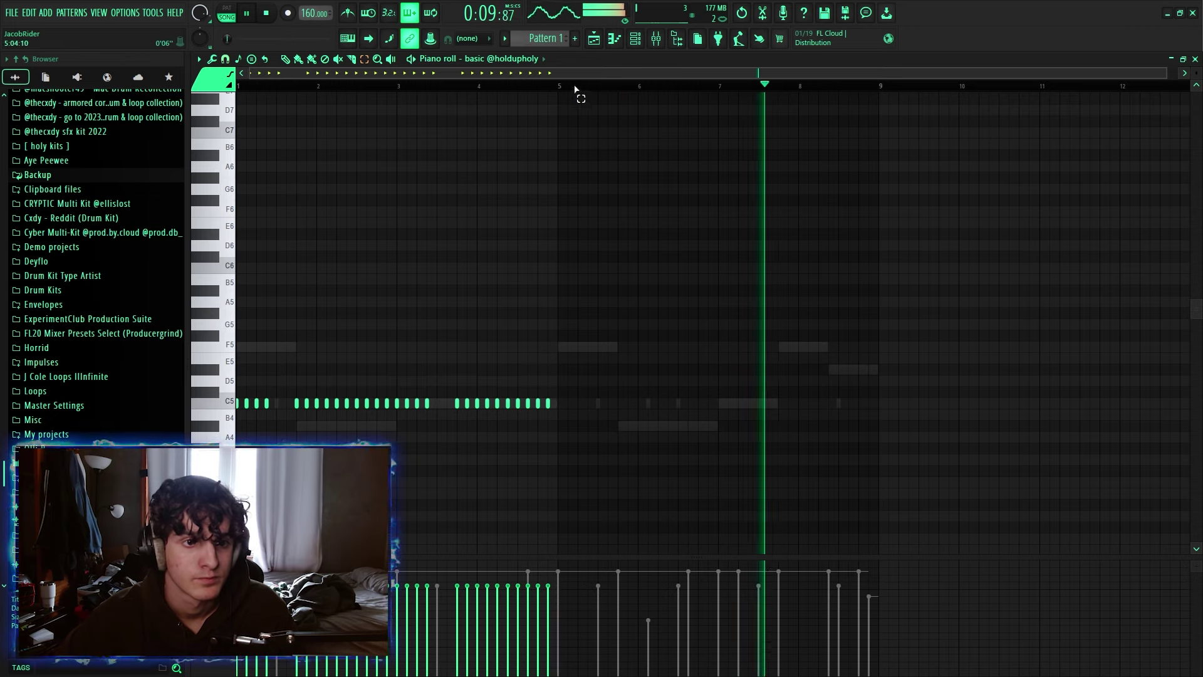
left_click_drag(559, 87, 239, 89)
key("ctrl+b")
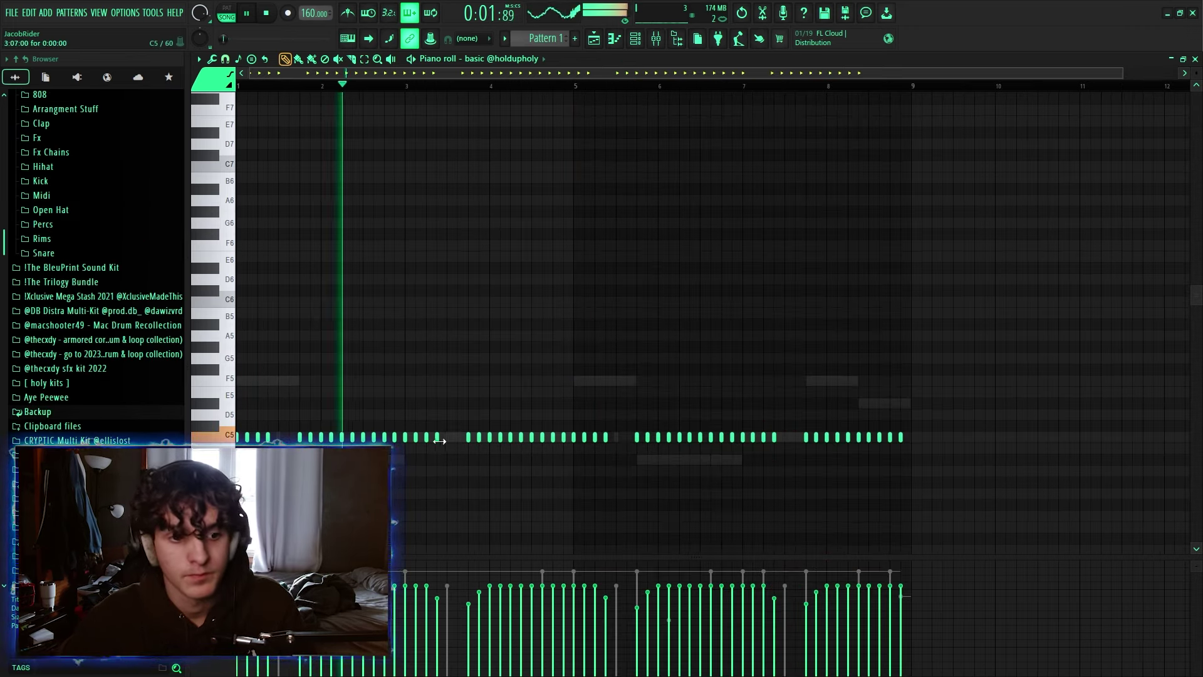
Fill the gap in bar 3 with C5 notes and shape the velocities around it into a gentle dip while listening.
left_click(457, 437)
mouse_move(437, 595)
left_mouse_down()
mouse_move(438, 583)
mouse_move(458, 585)
left_mouse_up()
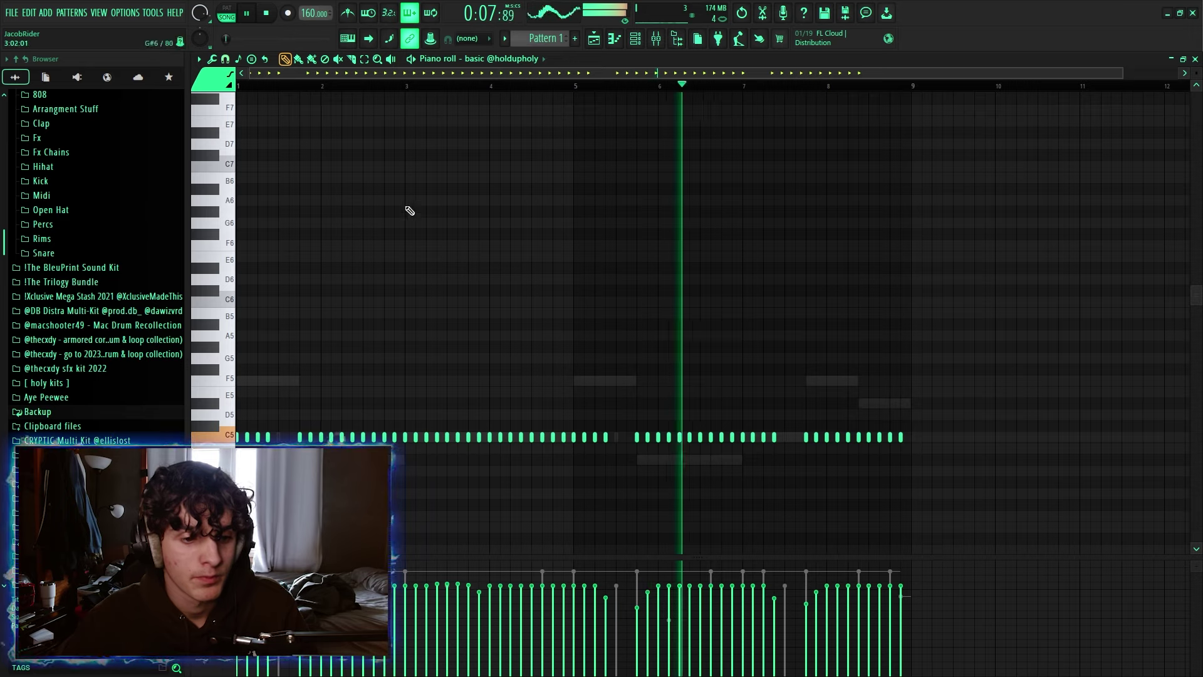
key("space")
key("space")
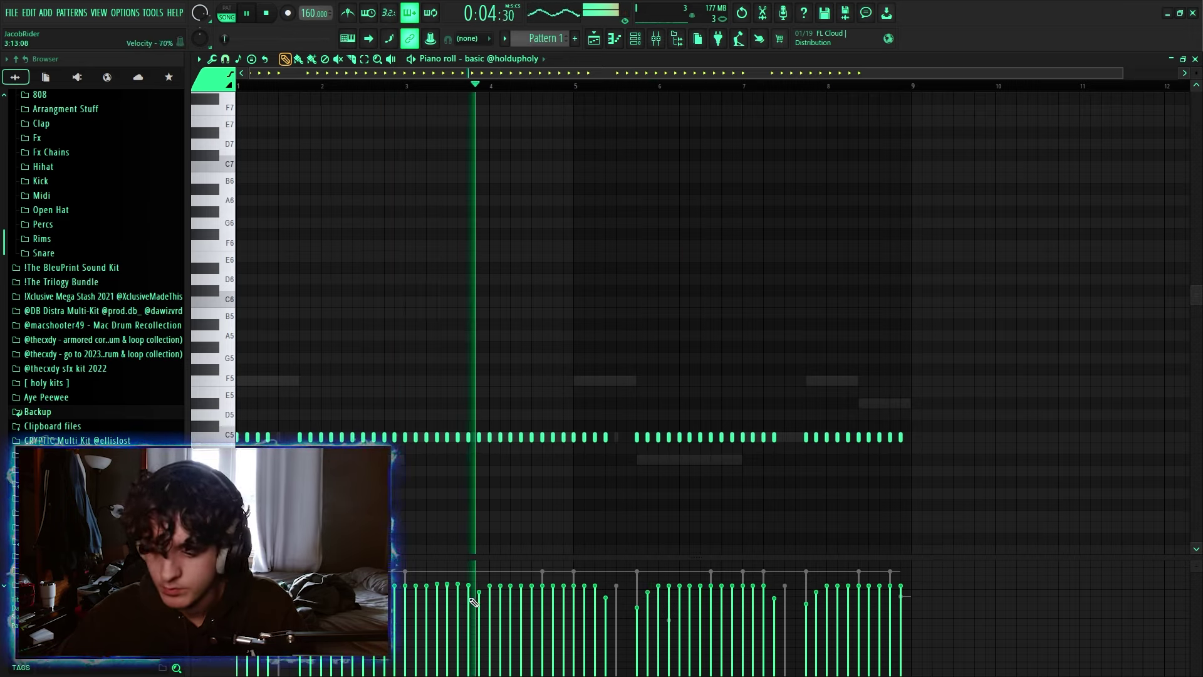
key("space")
key("space")
mouse_move(447, 601)
left_mouse_down()
mouse_move(480, 581)
mouse_move(472, 606)
left_mouse_up()
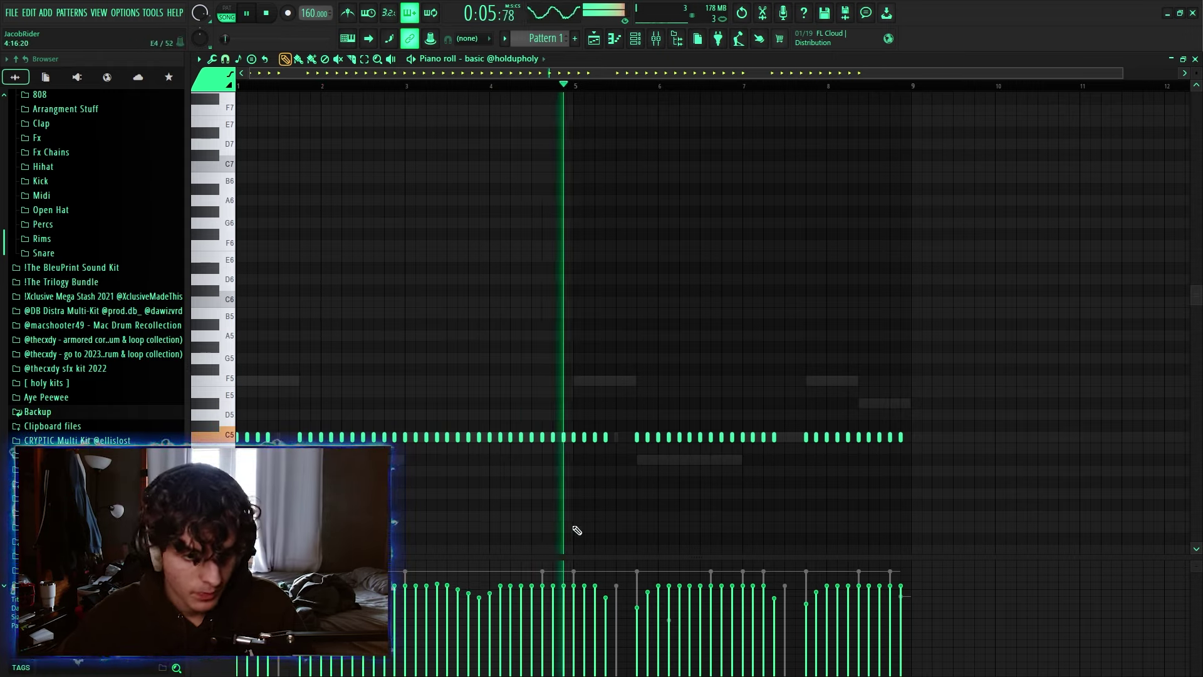
left_click_drag(942, 400, 575, 472)
key("Delete")
left_click_drag(575, 86, 245, 91)
key("ctrl+b")
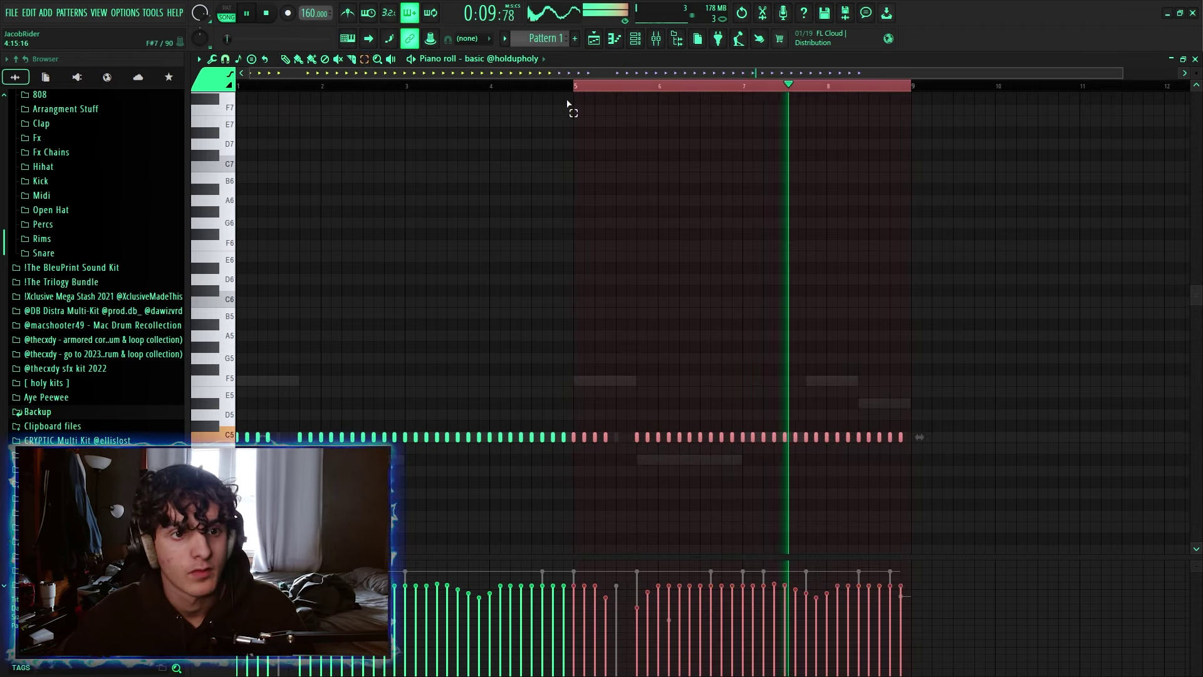
left_click(599, 93, "ctrl")
key("alt+r")
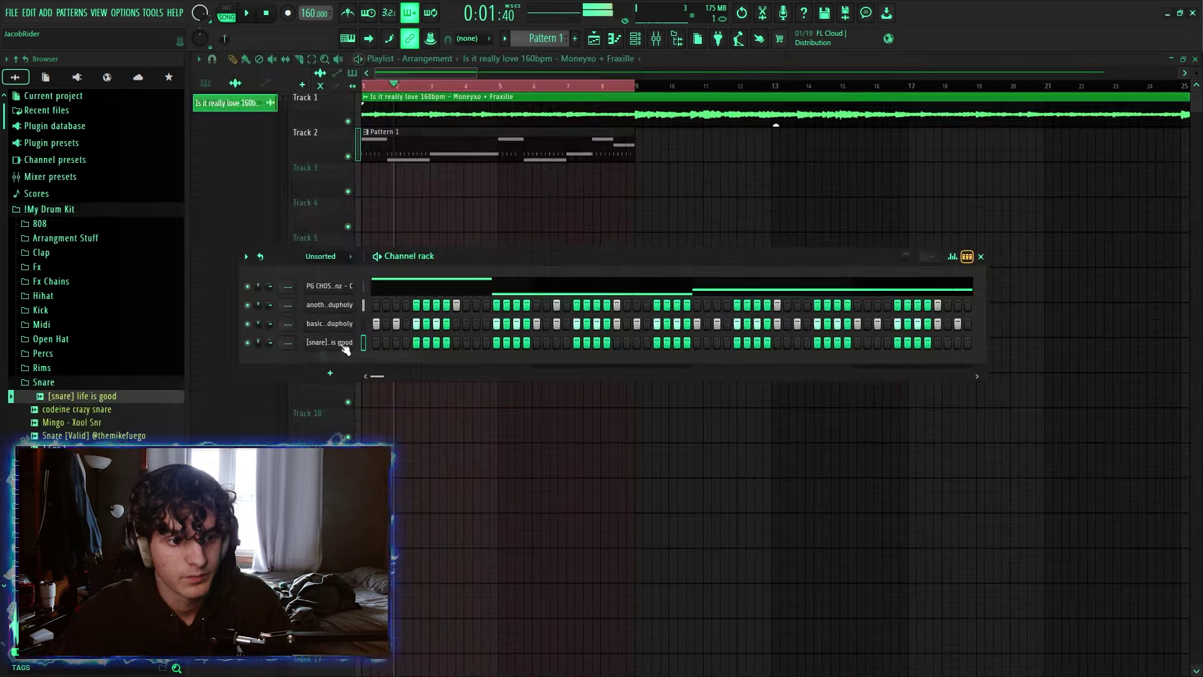
Inspect the sampler settings of the [snare] life is good channel and close them.
left_click(344, 343)
left_click(412, 393)
left_click(413, 382)
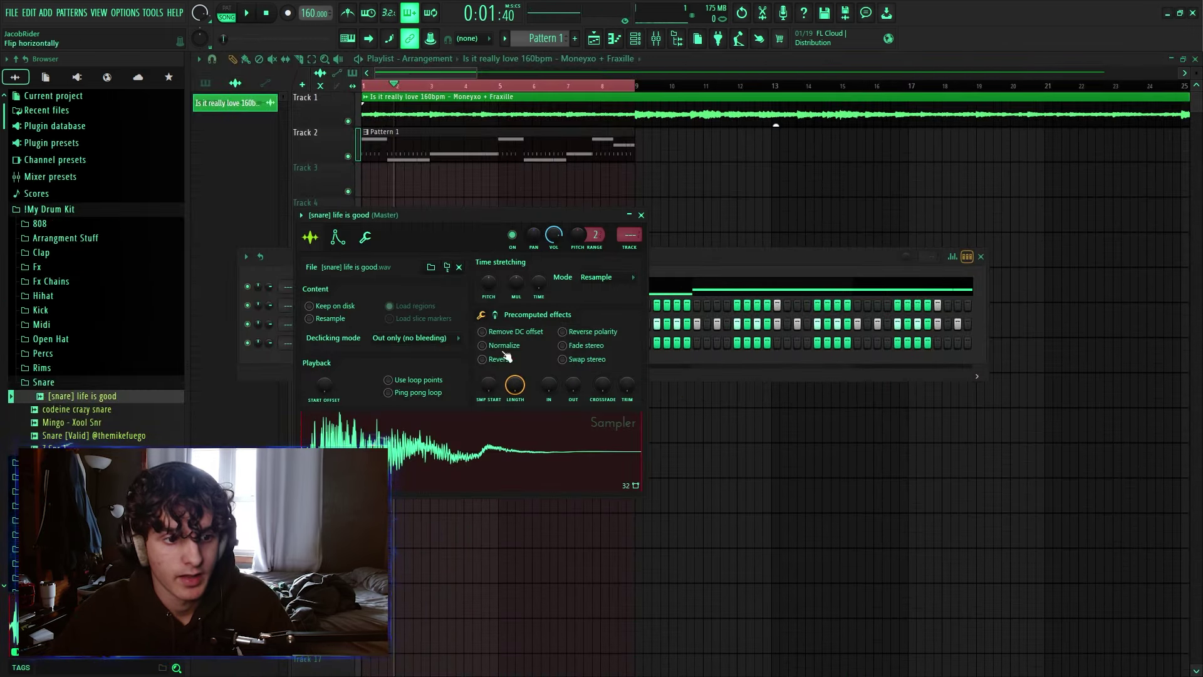
left_click(641, 215)
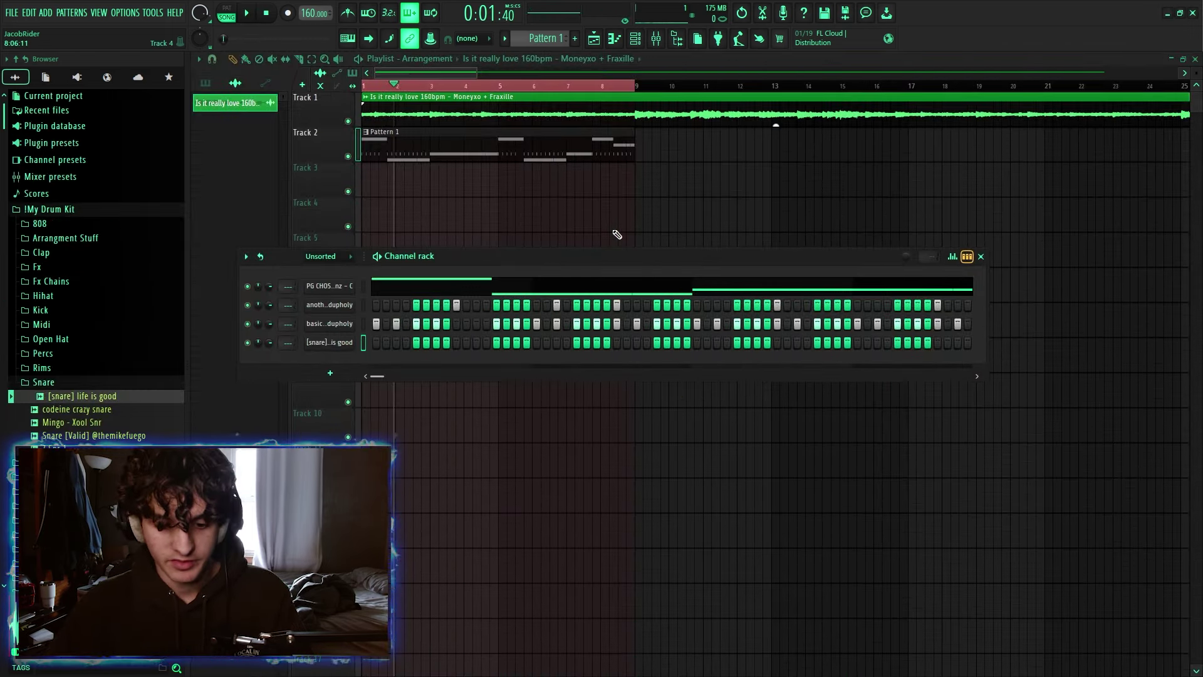
right_click(334, 340)
left_click(340, 344)
right_click(344, 346)
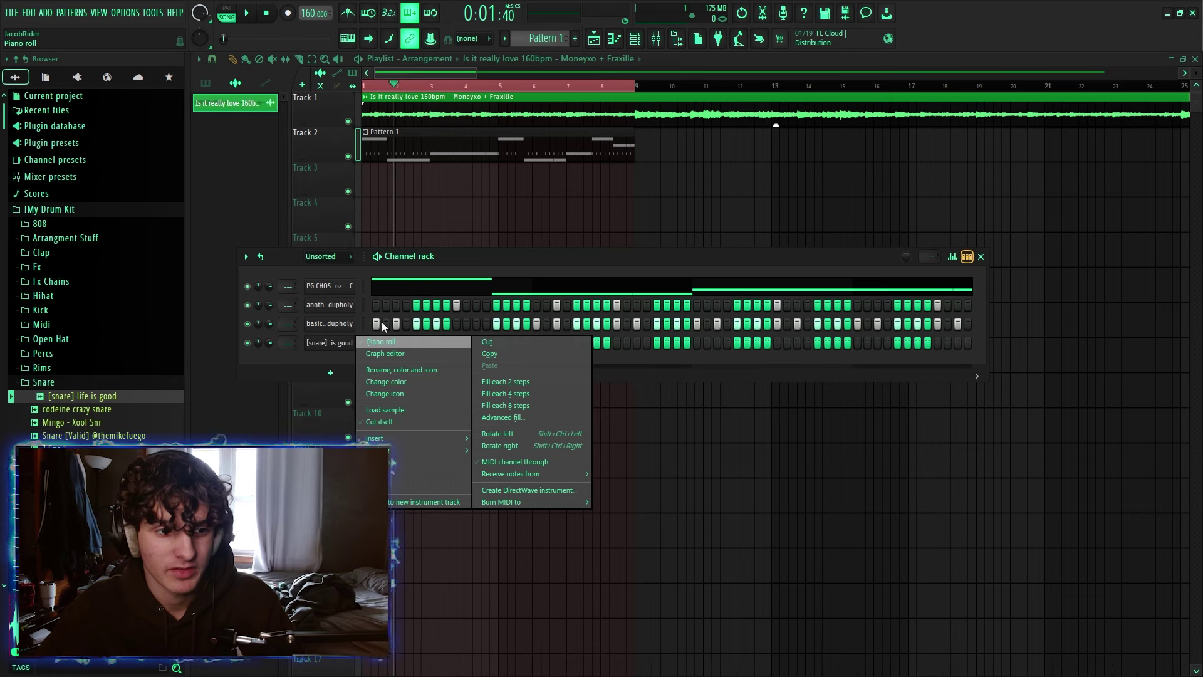
left_click(340, 352)
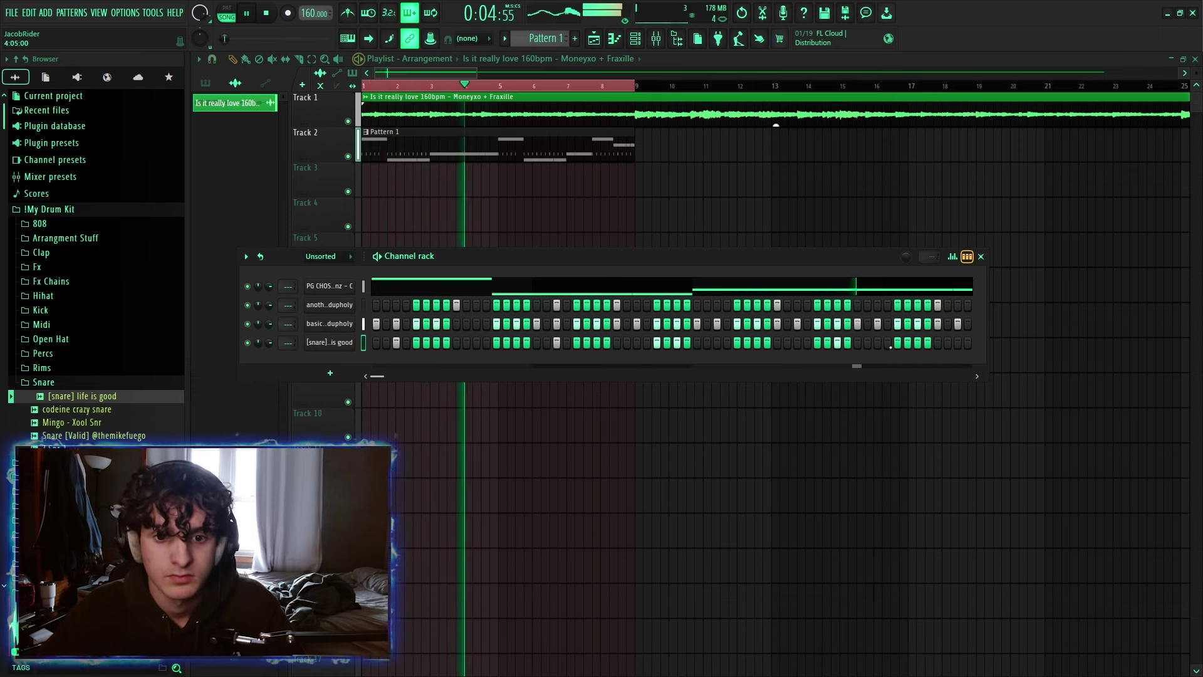
Show the graph editor and lower the velocity of the first late Z Snr 1 hit in bar 2 and the one early in bar 4.
left_click(951, 256)
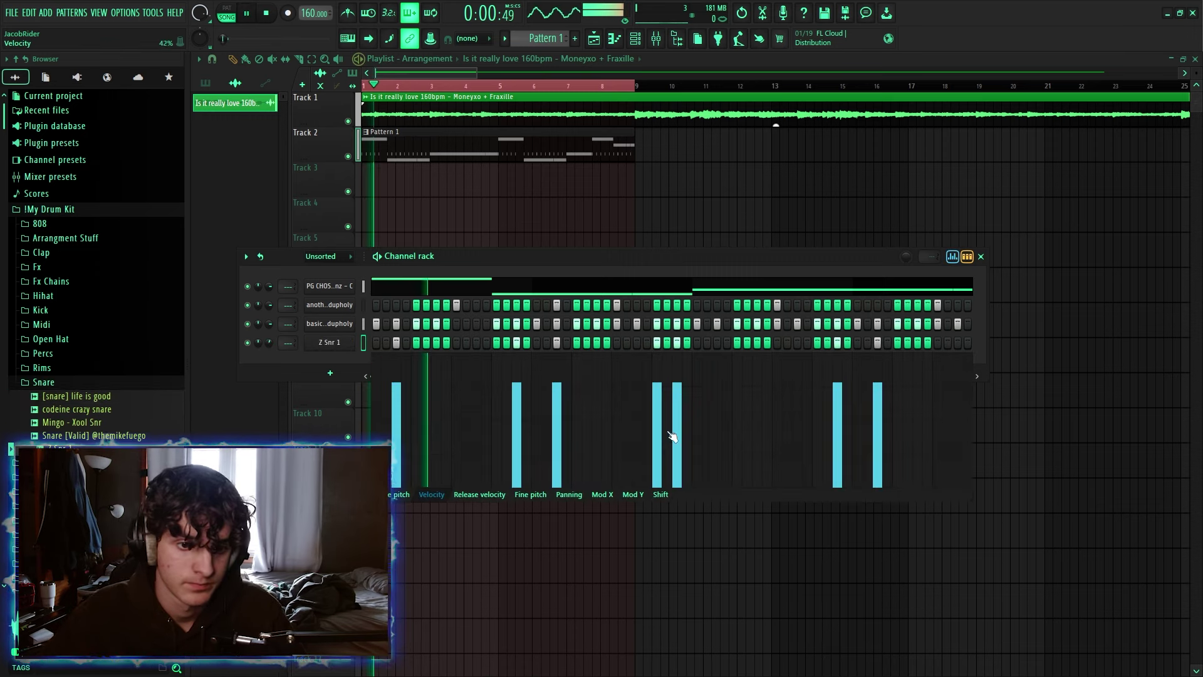
left_click(656, 421)
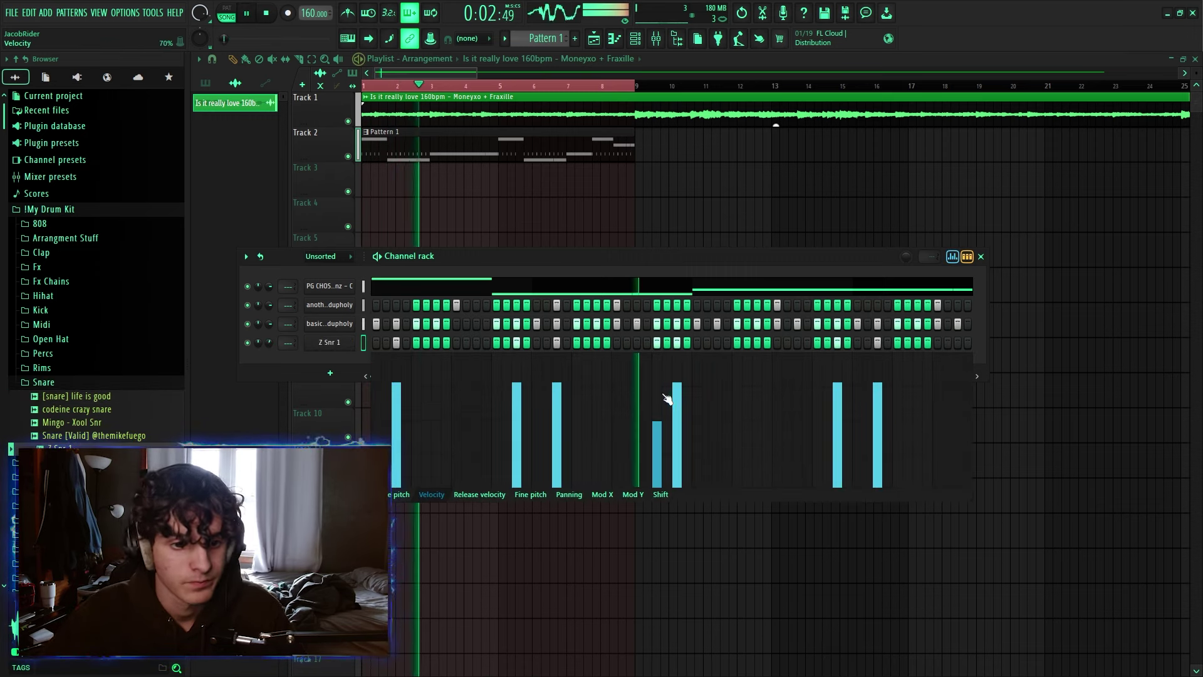
left_click(877, 419)
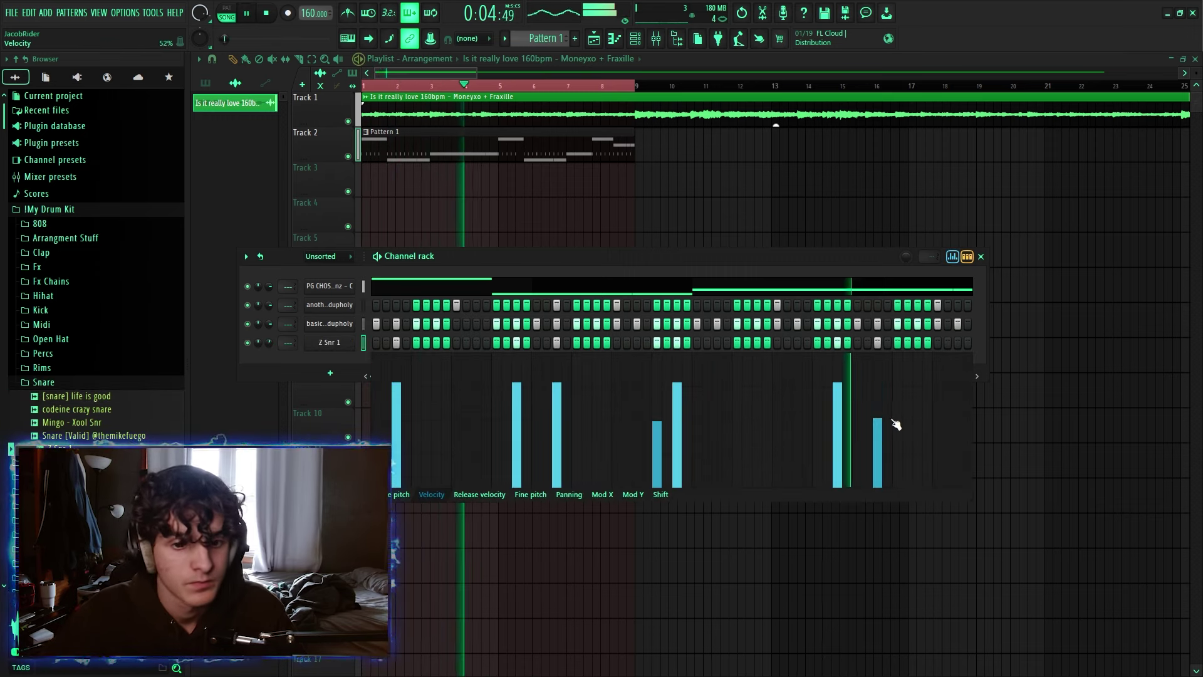
Open the Z Snr 1 piano roll, duplicate the snare notes of bars 1 to 4 into bars 5 to 8, and clear the selection.
right_click(352, 342)
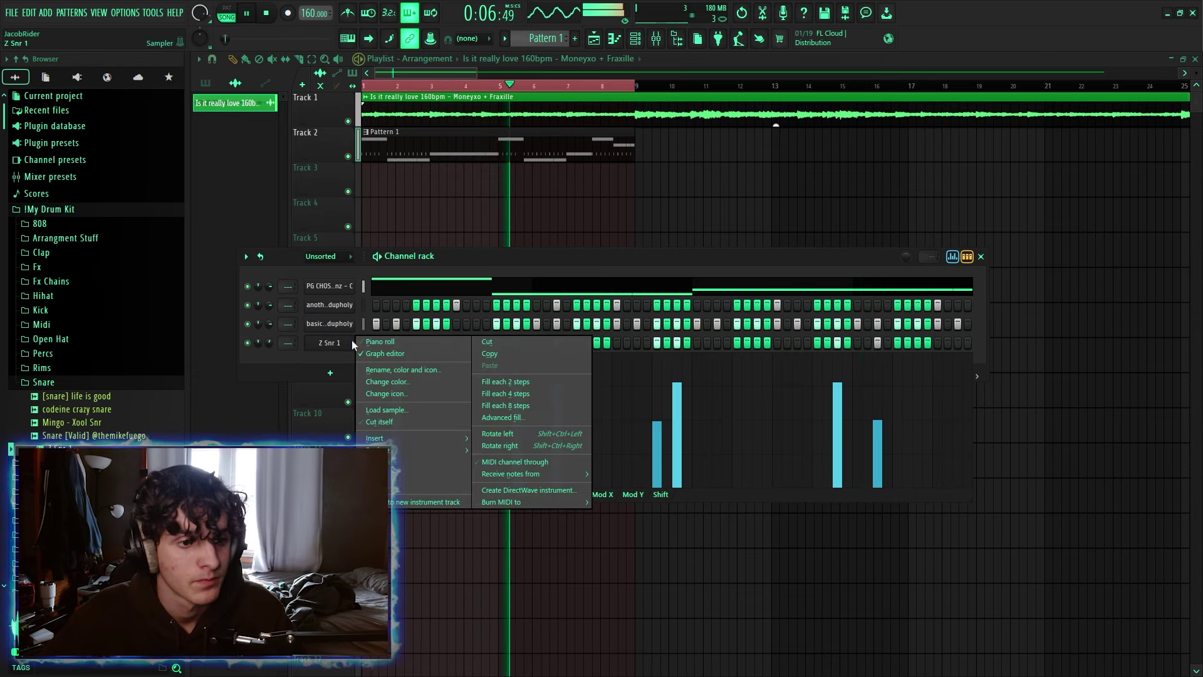
left_click(379, 341)
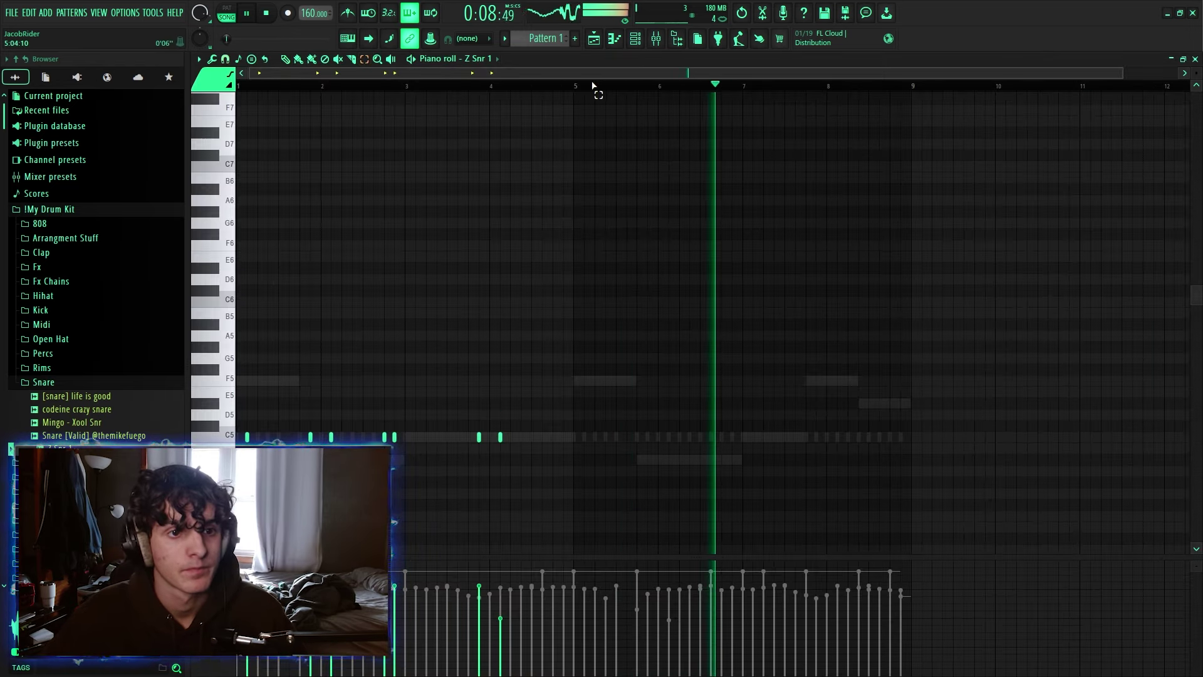
left_click_drag(592, 84, 140, 134)
key("ctrl+b")
left_click(787, 90, "ctrl")
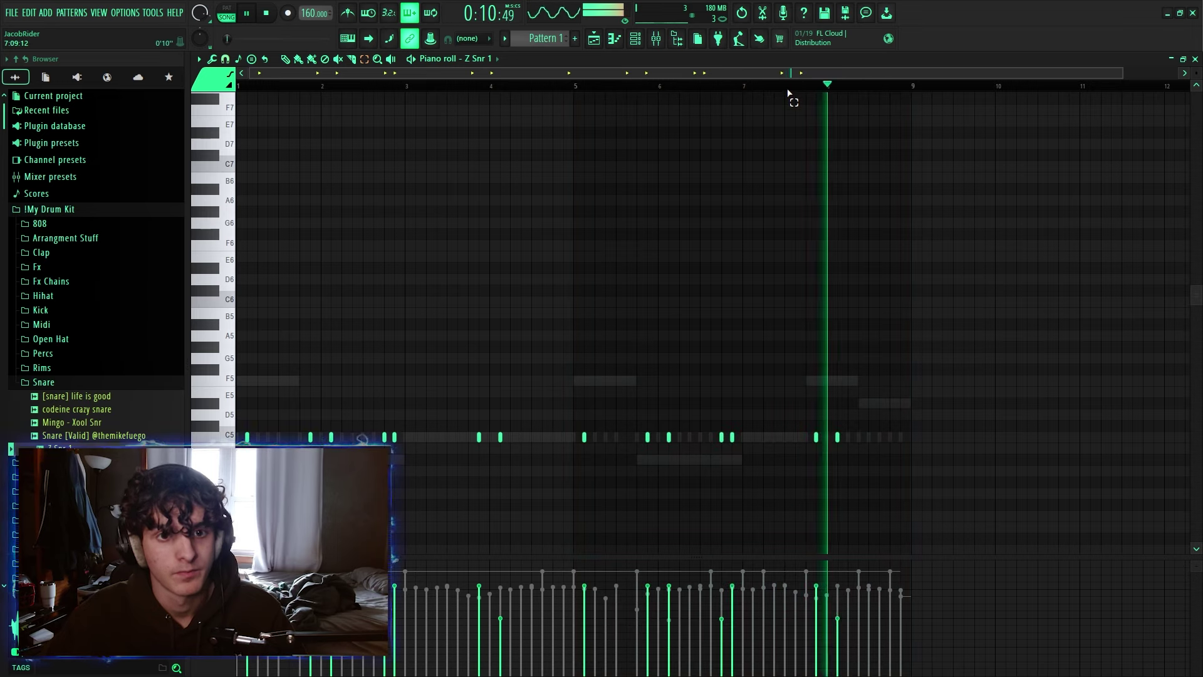
Add two A4 snare notes at the end of bar 8, close the piano roll, and reopen it for Z Snr 1.
left_click(889, 470)
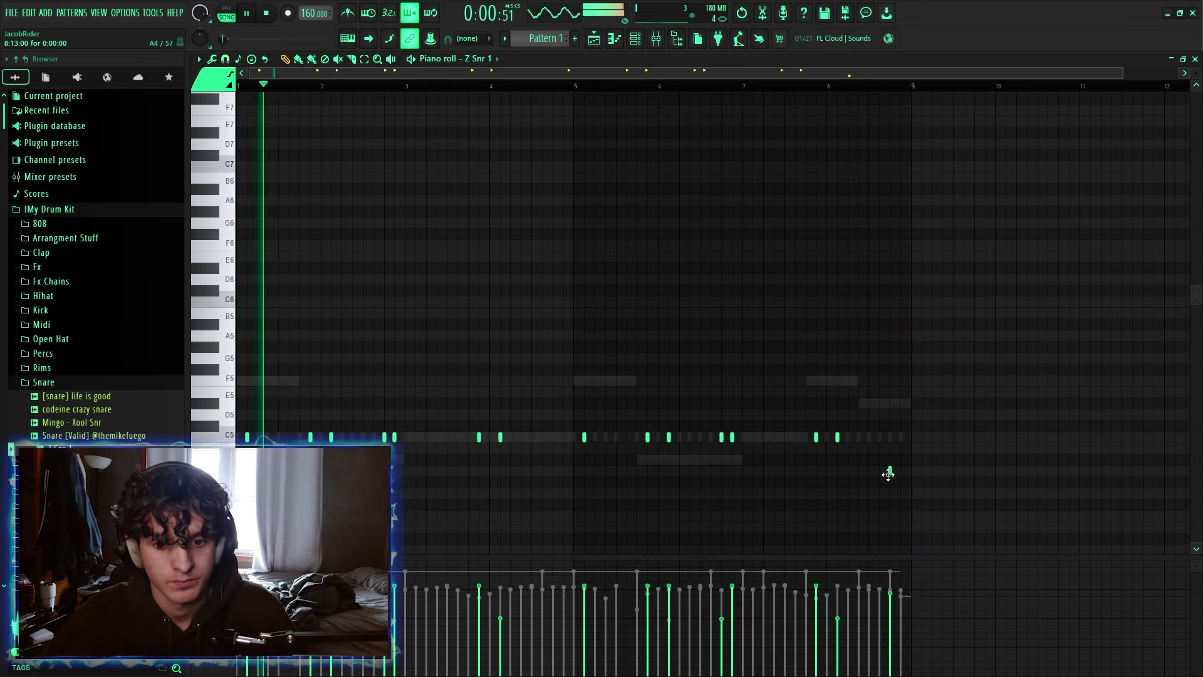
left_click(900, 471)
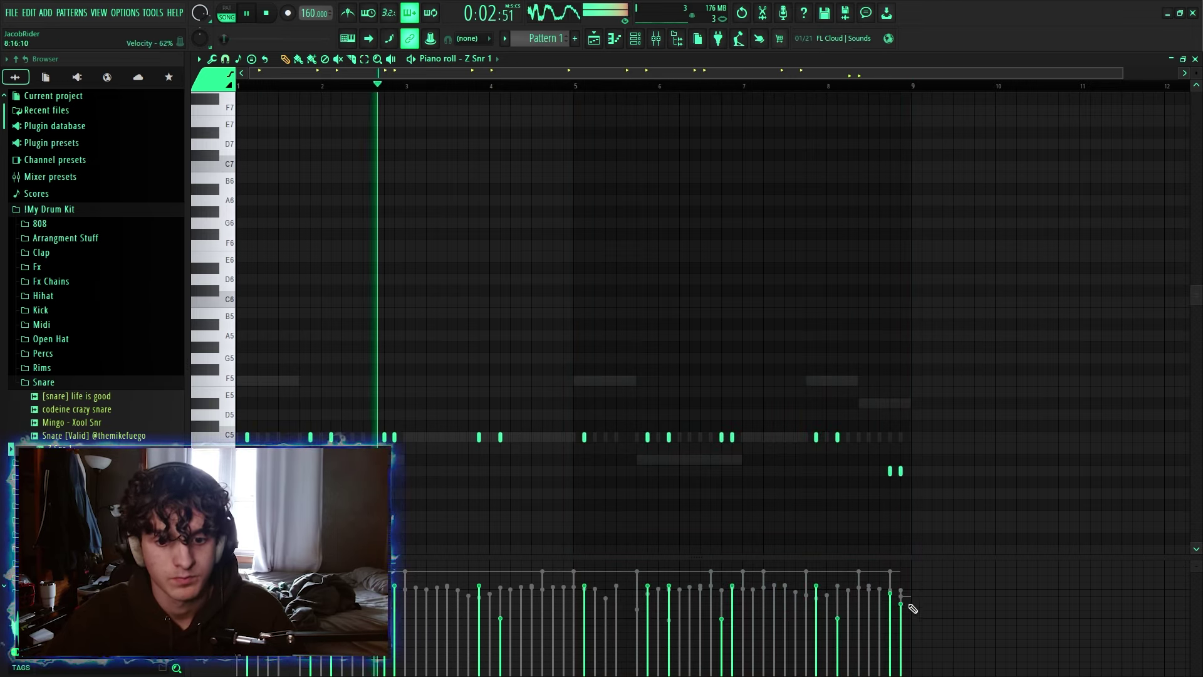
left_click(1195, 59)
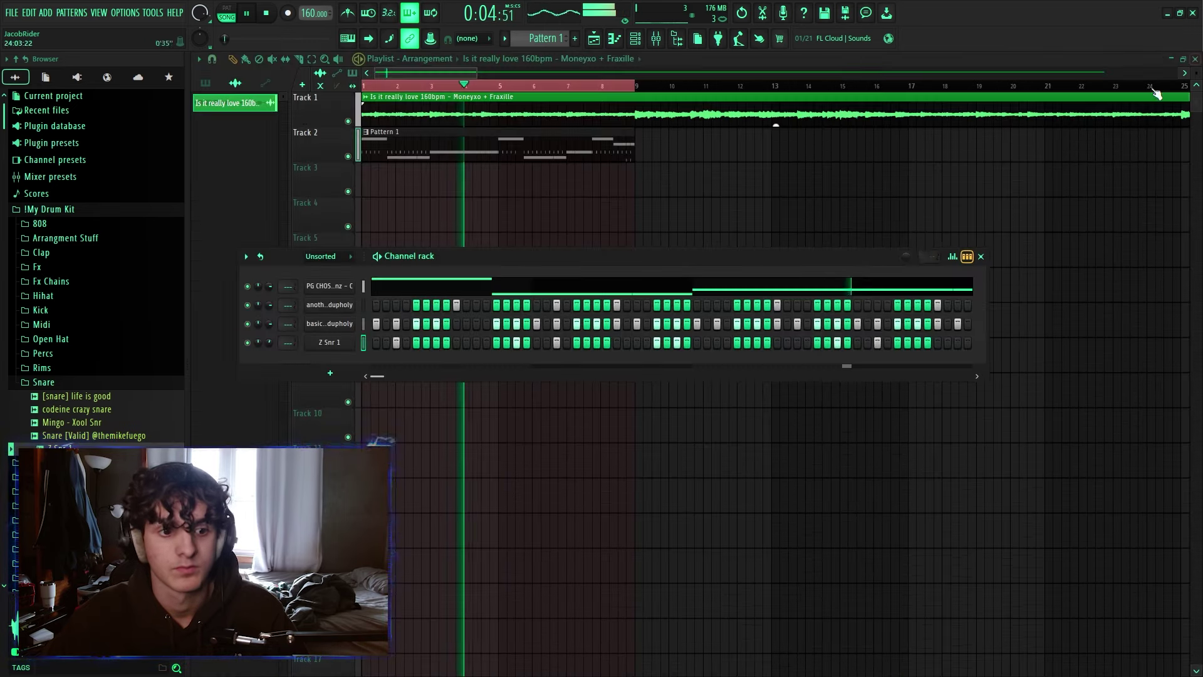
right_click(361, 344)
left_click(368, 348)
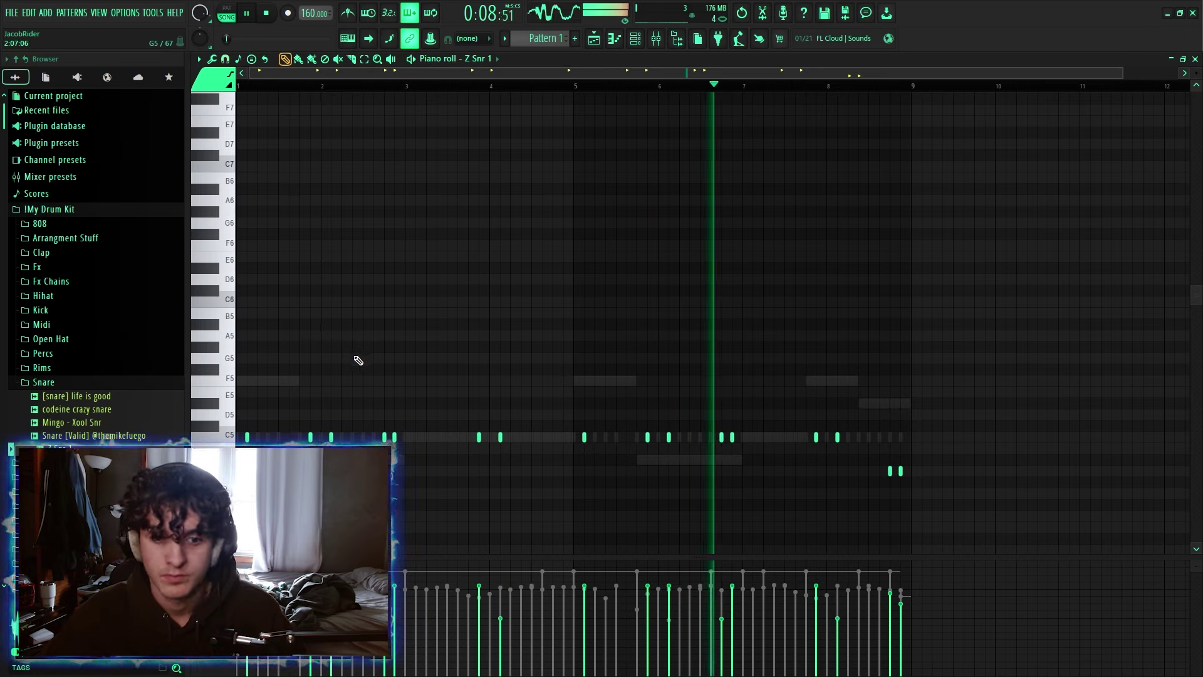
Raise the velocity of the first late Z Snr 1 hit in bar 6, lower the next one, and close the piano roll.
left_click(724, 588)
left_click(737, 619)
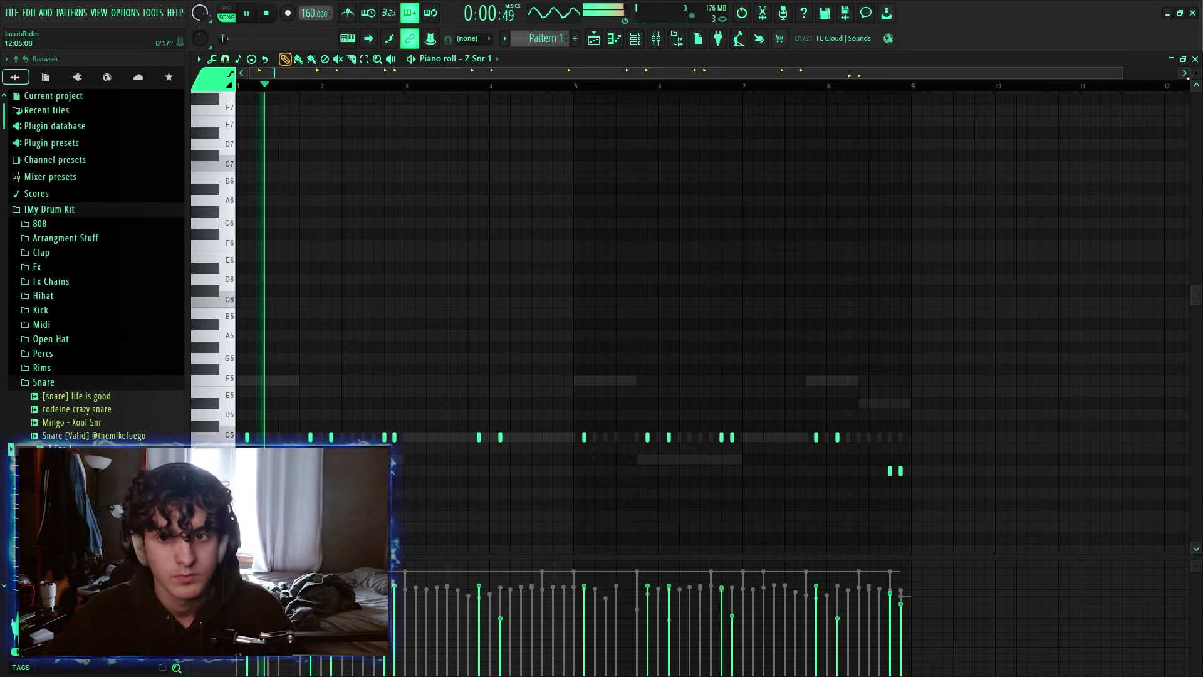
left_click(1195, 59)
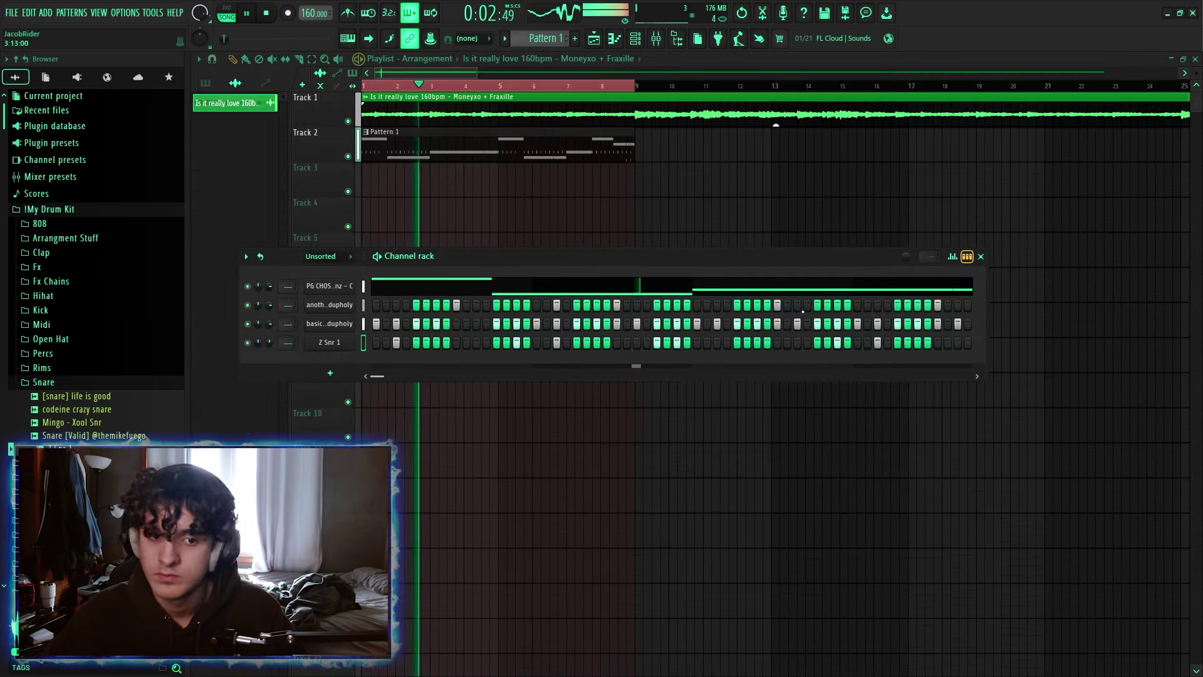
Add +openhat go to no.2_2 and Canyon - Open Hat as channels, with hits on steps 1, 13 and 27 and on step 33 respectively.
left_click(87, 341)
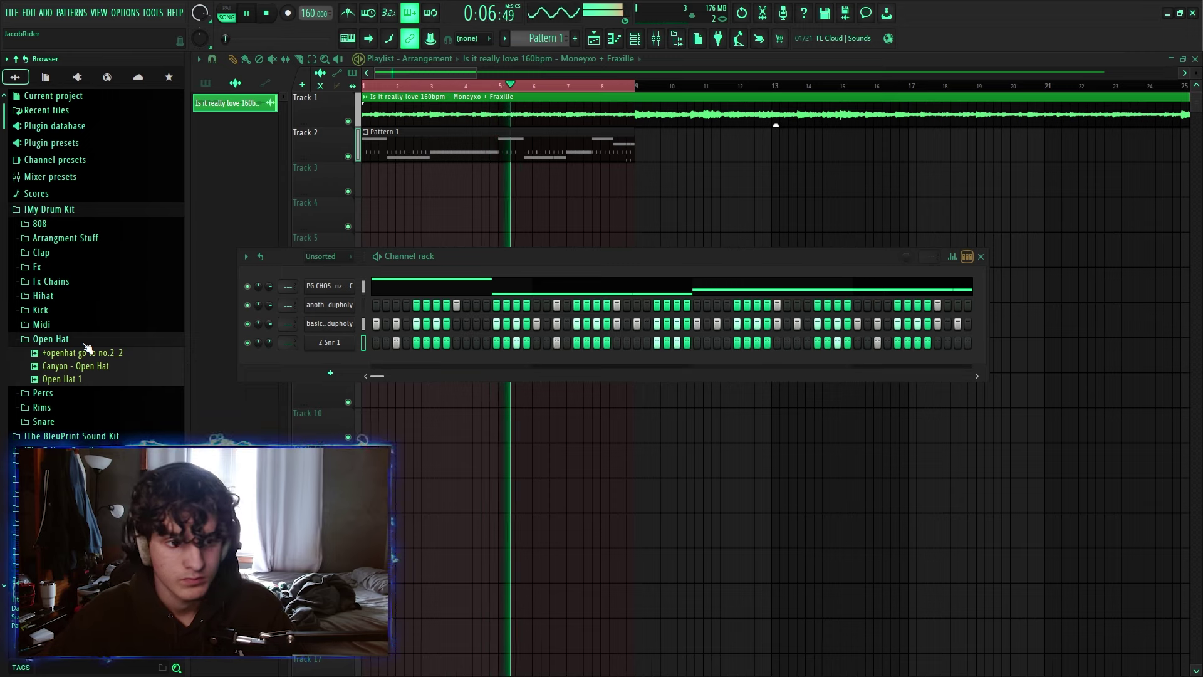
left_click(72, 370)
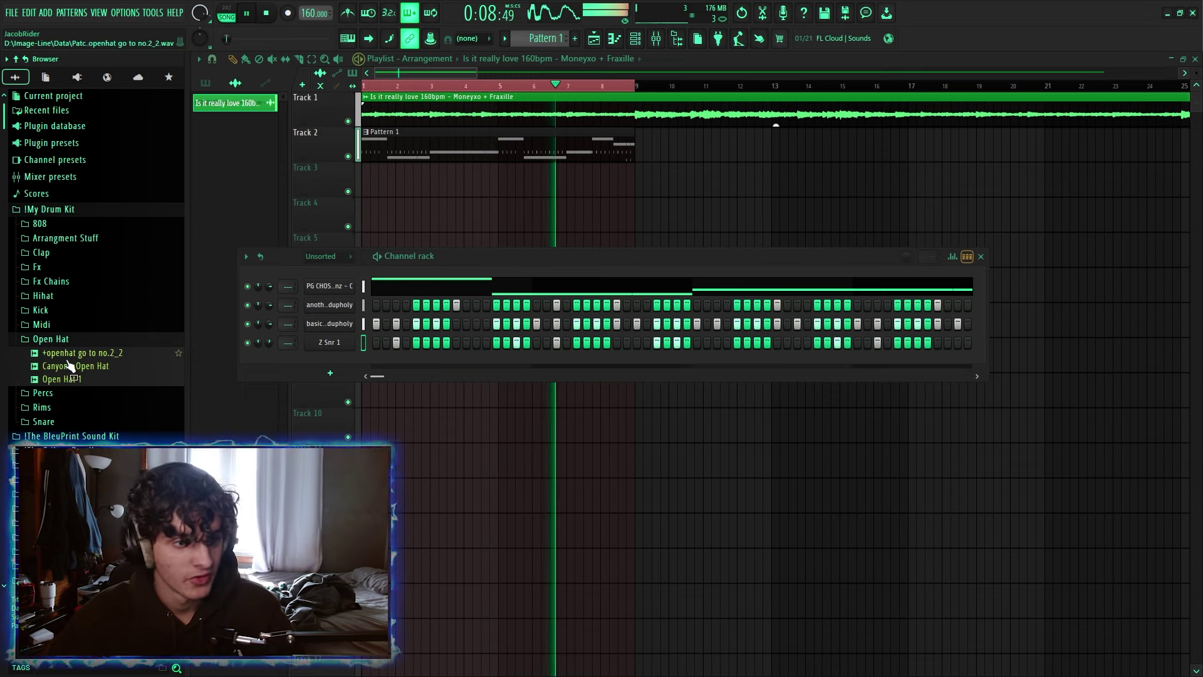
left_click_drag(82, 352, 313, 377)
left_click(376, 360)
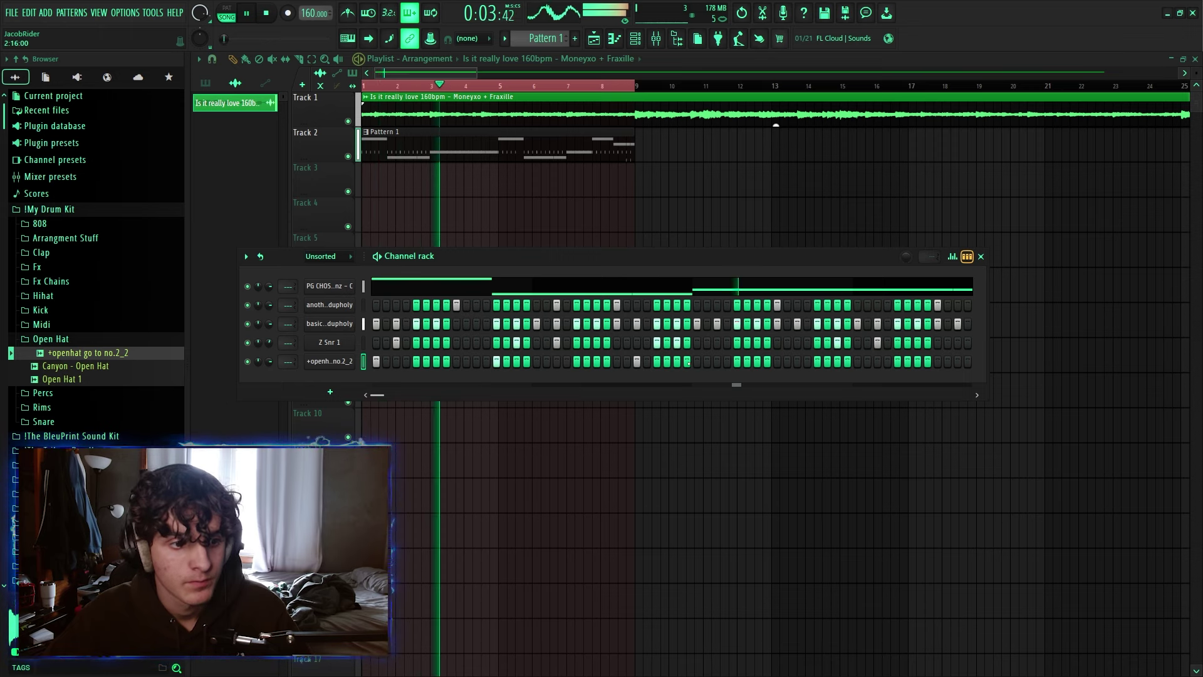
left_click_drag(92, 366, 284, 380)
key("space")
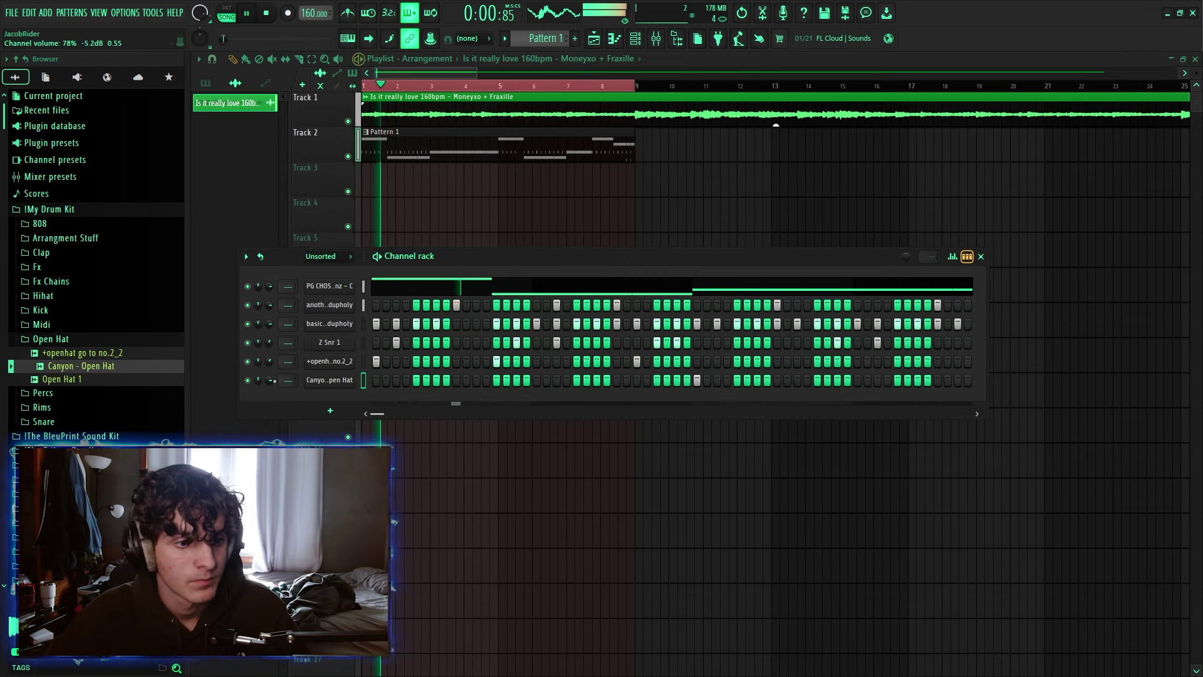
Browse the Trilogy Bundle and Rod Wave kits for a percussion sample and add ROD WAVE PERC as a channel.
scroll(81, 277, "down", 5)
scroll(82, 277, "up", 2)
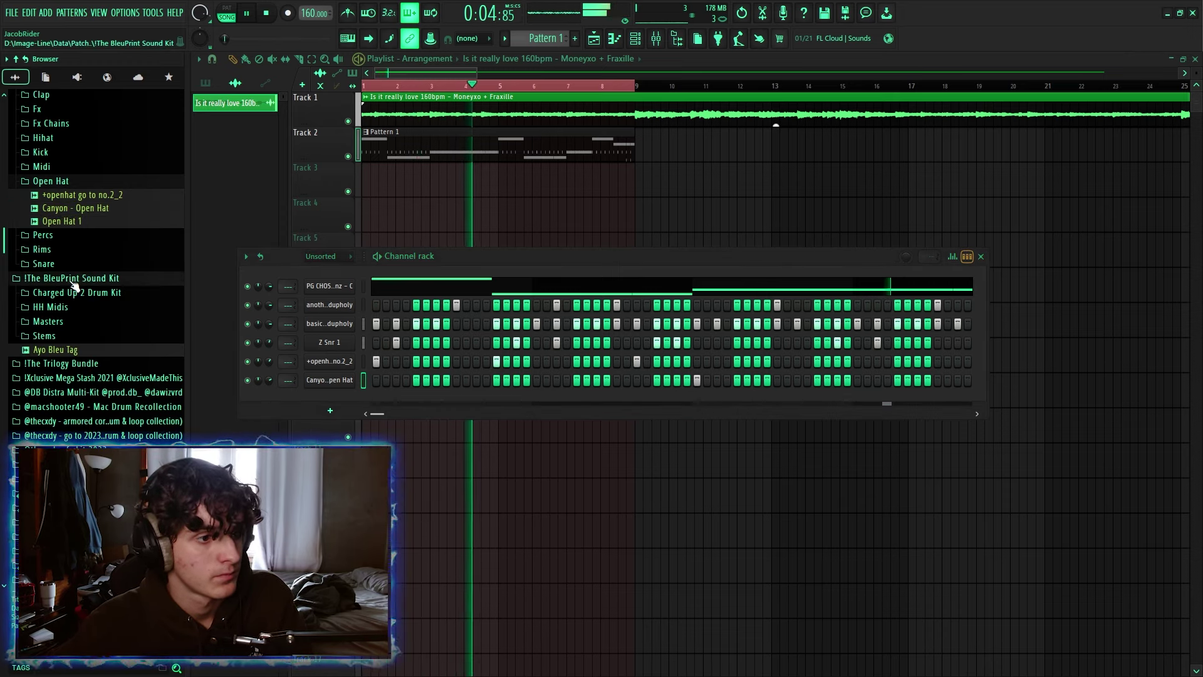
left_click(65, 293)
left_click(74, 314)
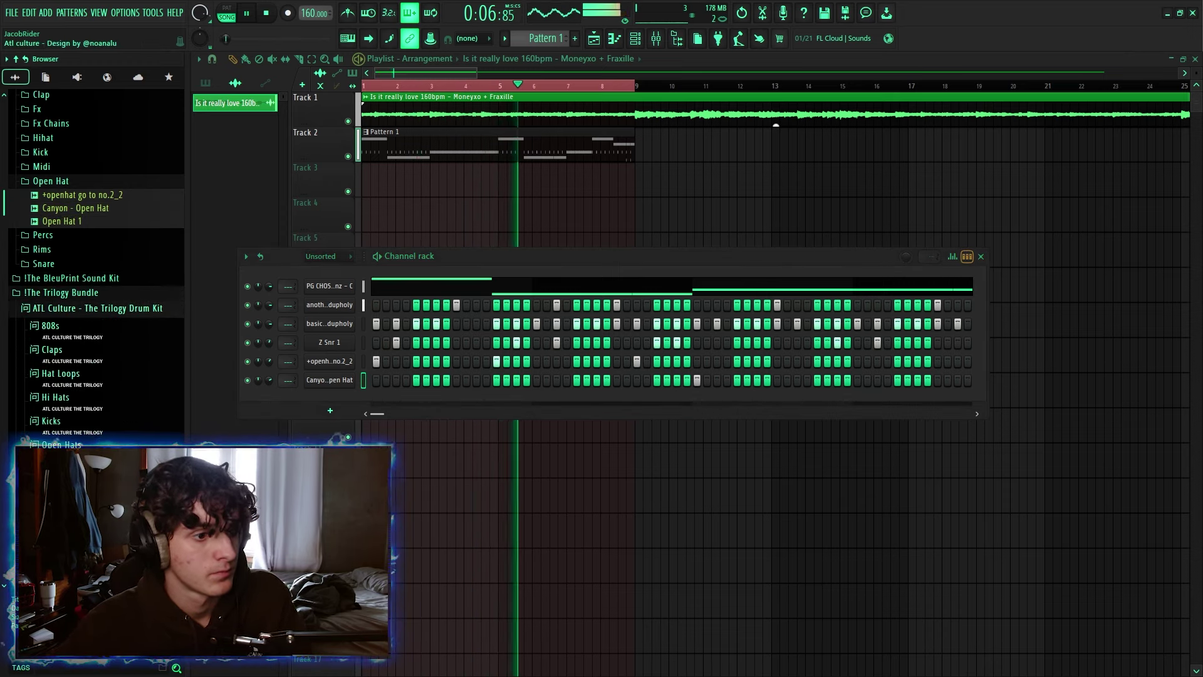
left_click(72, 451)
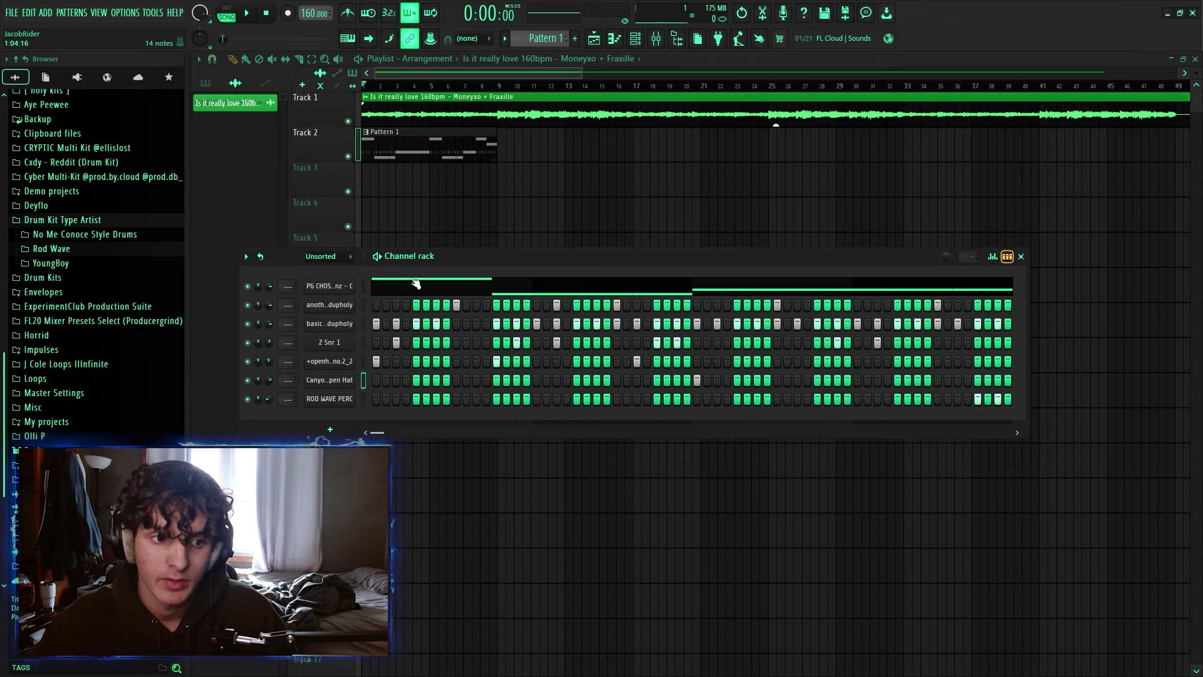
Open the Kick folder of !My Drum Kit in the sample browser.
scroll(94, 216, "up", 6)
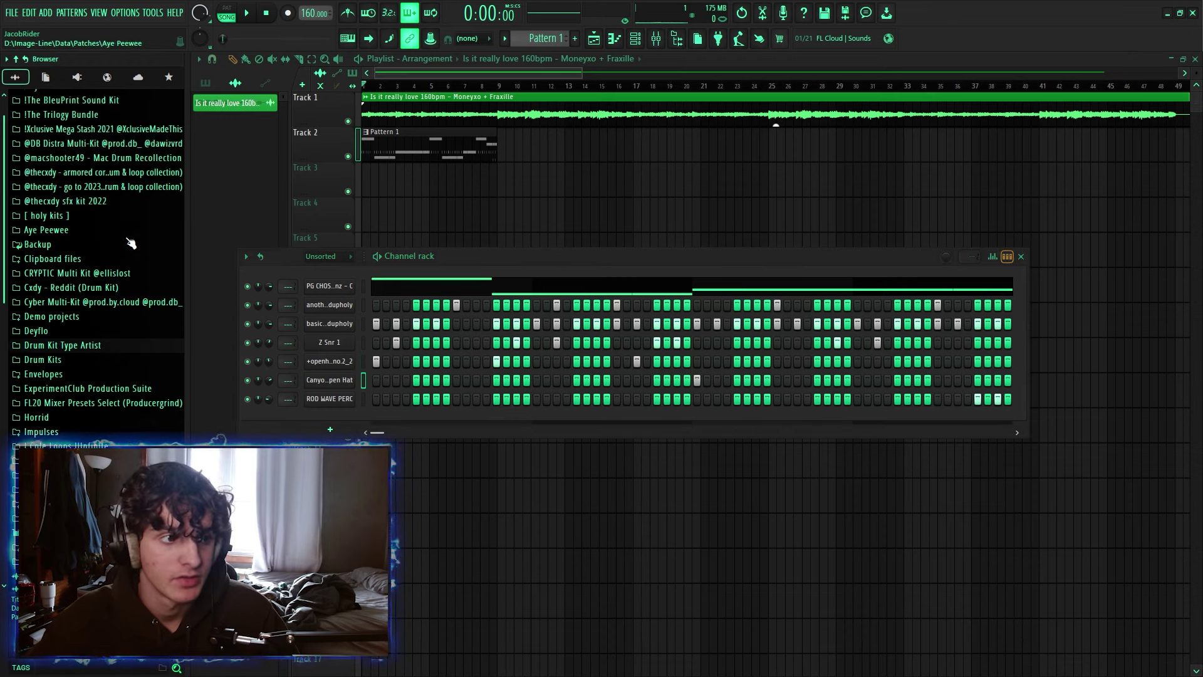
left_click(70, 212)
left_click(71, 212)
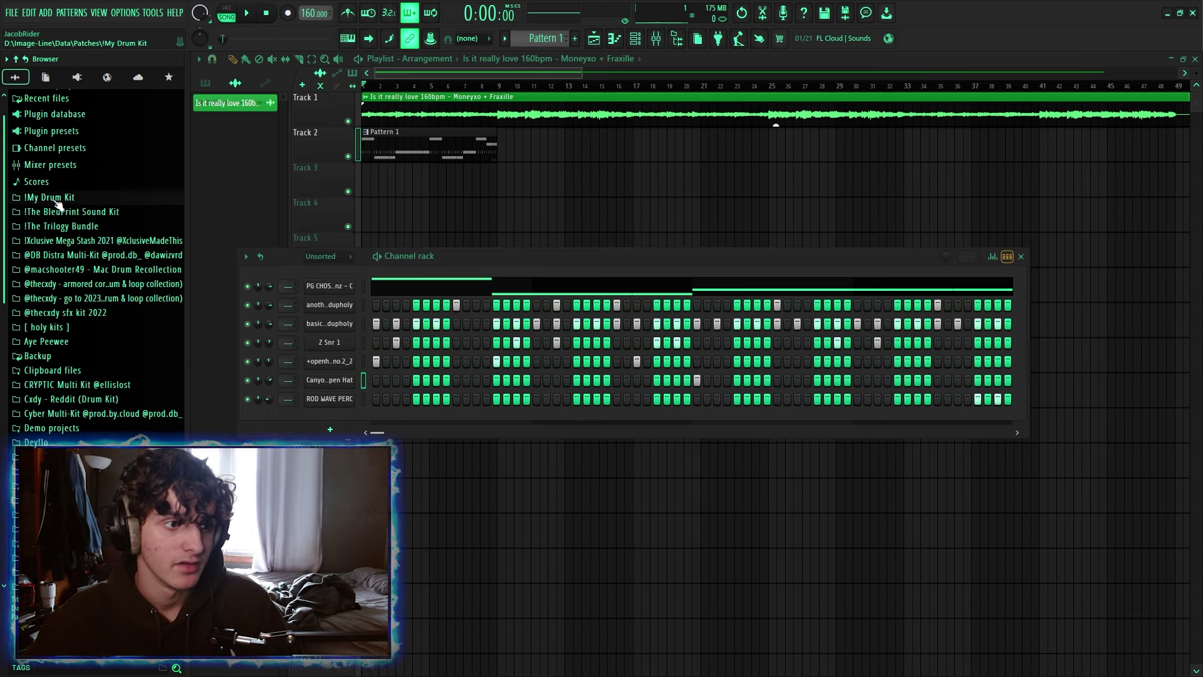
left_click(50, 197)
left_click(41, 299)
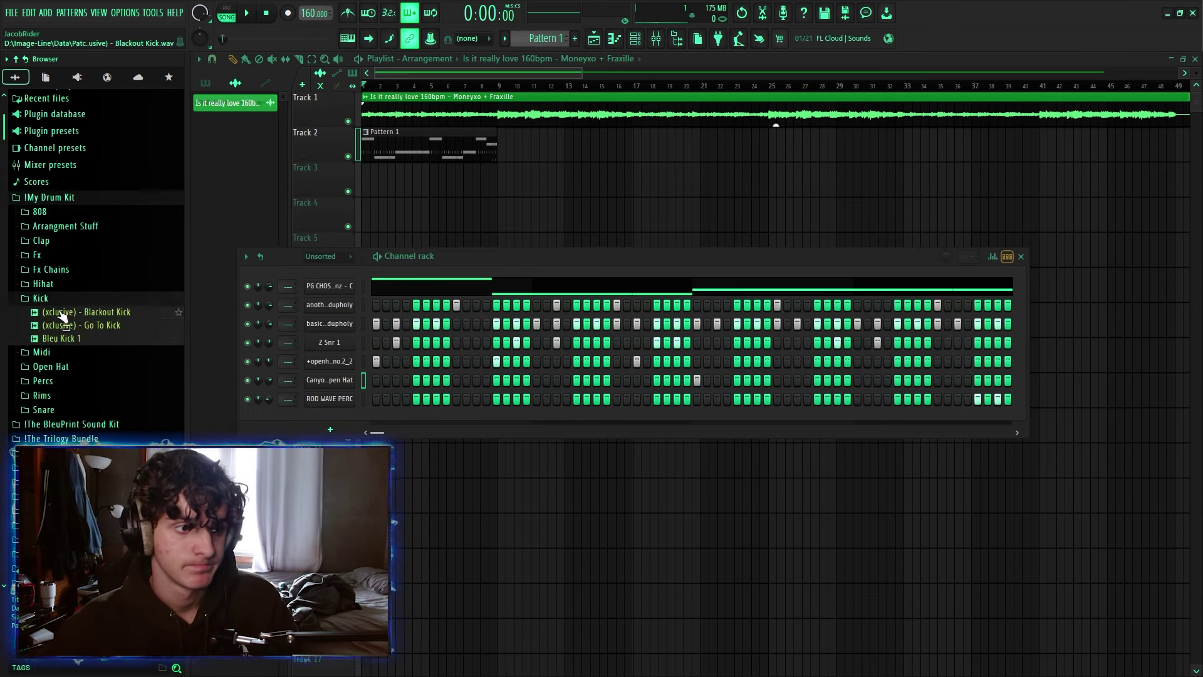
Audition the kick samples and add (xclusive) - Go To Kick as a channel below the 808 with hits on steps 1 and 13.
left_click(65, 326)
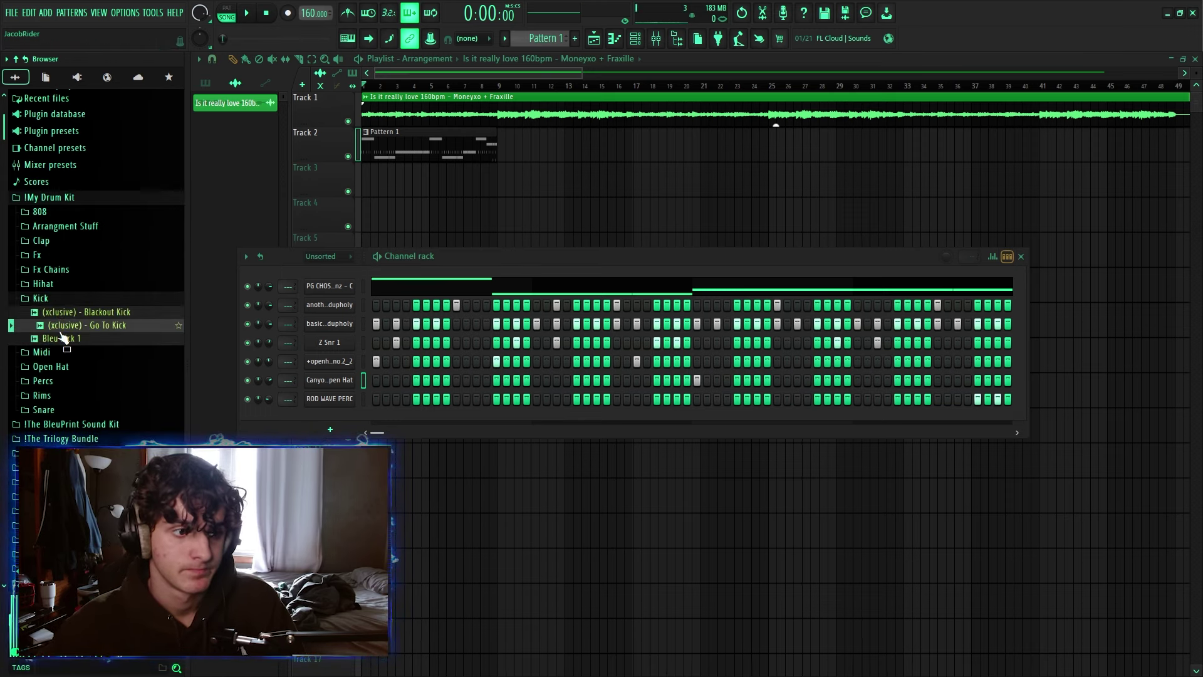
left_click(62, 339)
left_click(58, 329)
left_click_drag(345, 306, 345, 306)
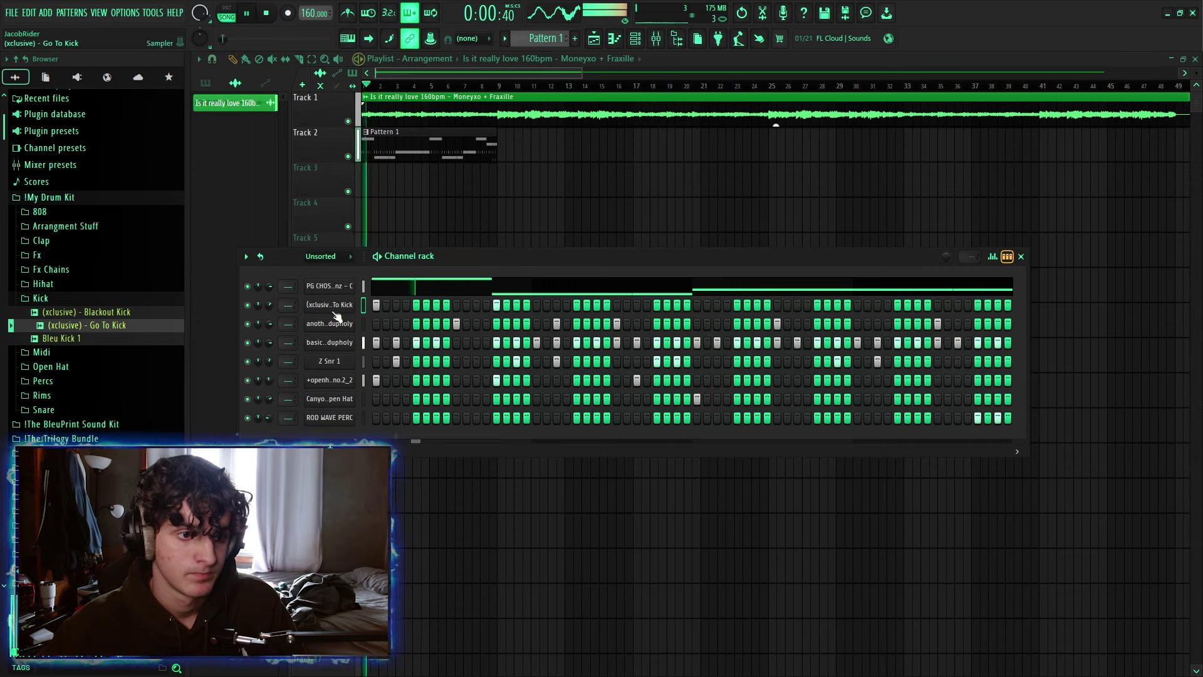
Replace the Go To Kick sample with Bleu Kick 1, add a hit on step 27, and open the channel's piano roll.
left_click_drag(149, 338, 147, 342)
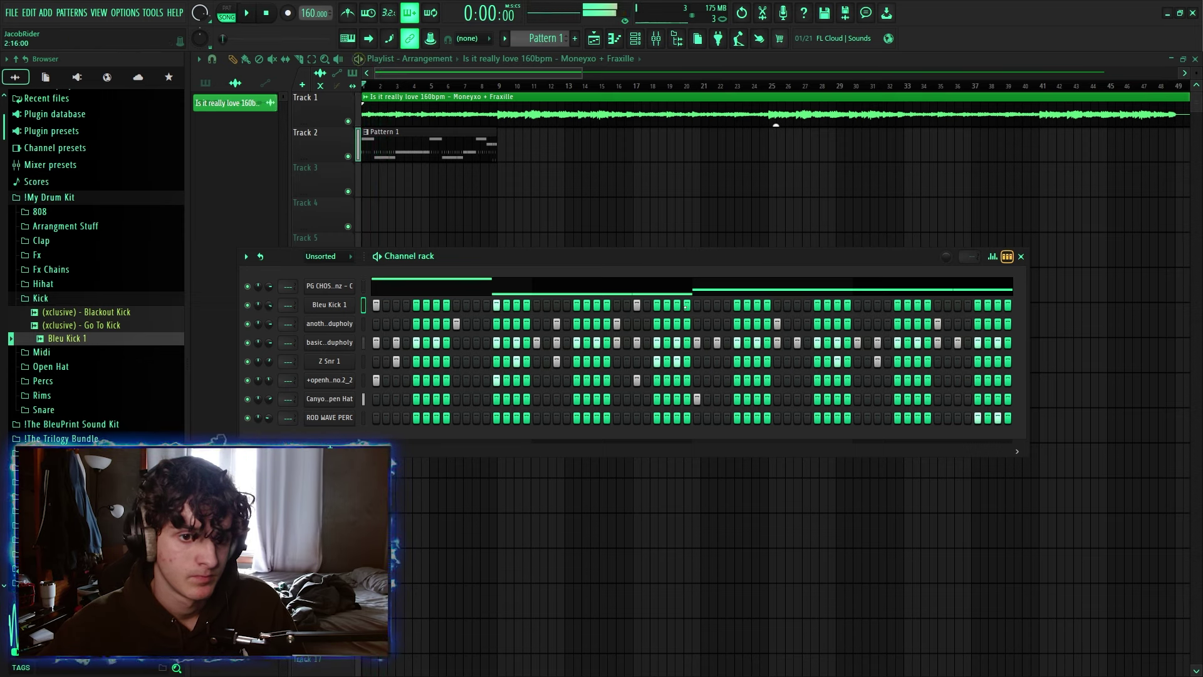
right_click(329, 304)
left_click(382, 304)
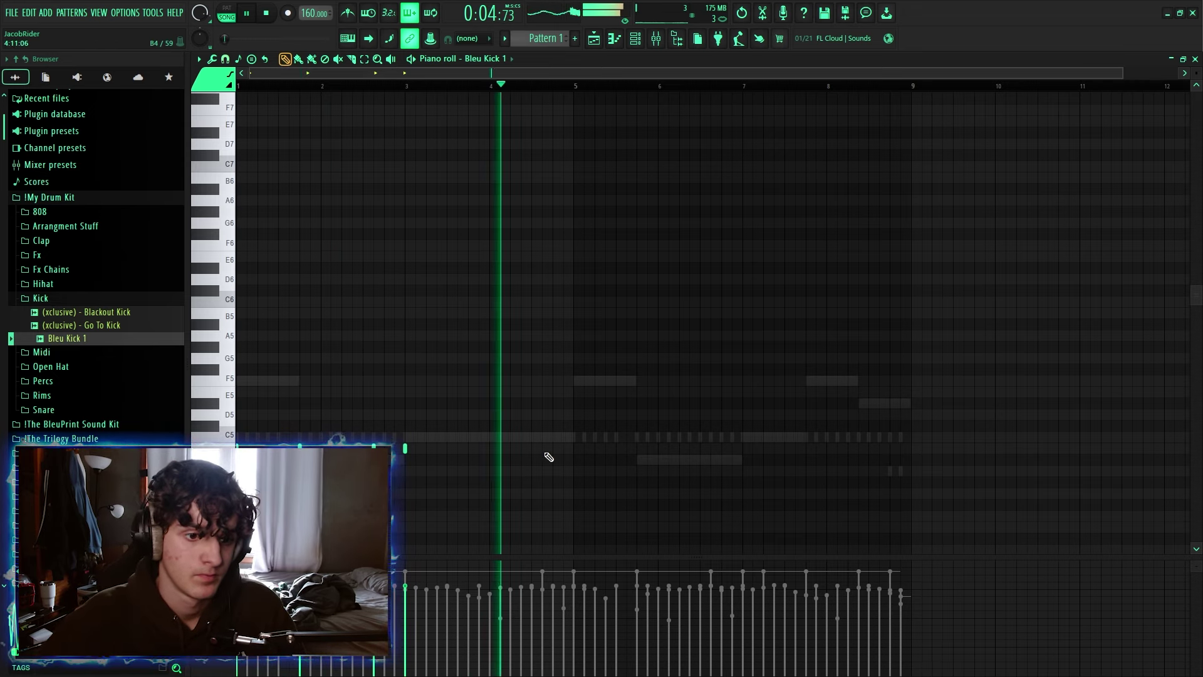
Add five B4 Bleu Kick 1 notes at the start and end of bar 5, late in bar 6, and twice early in bar 7.
left_click(574, 448)
left_click(636, 448)
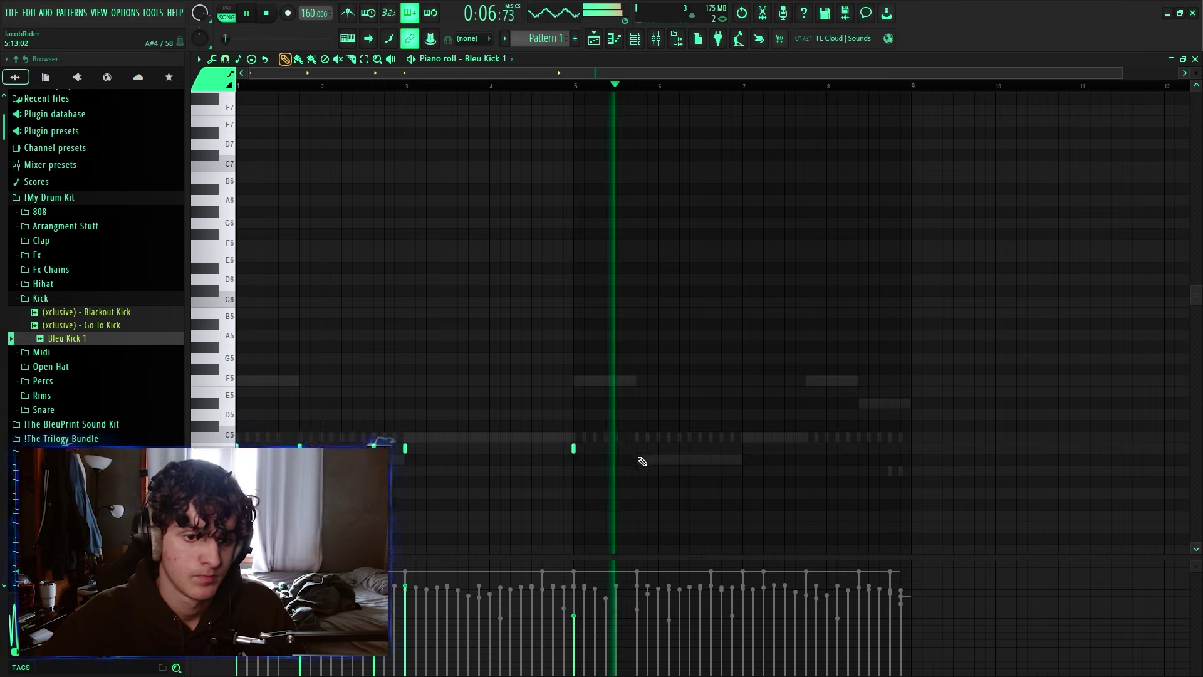
left_click(711, 448)
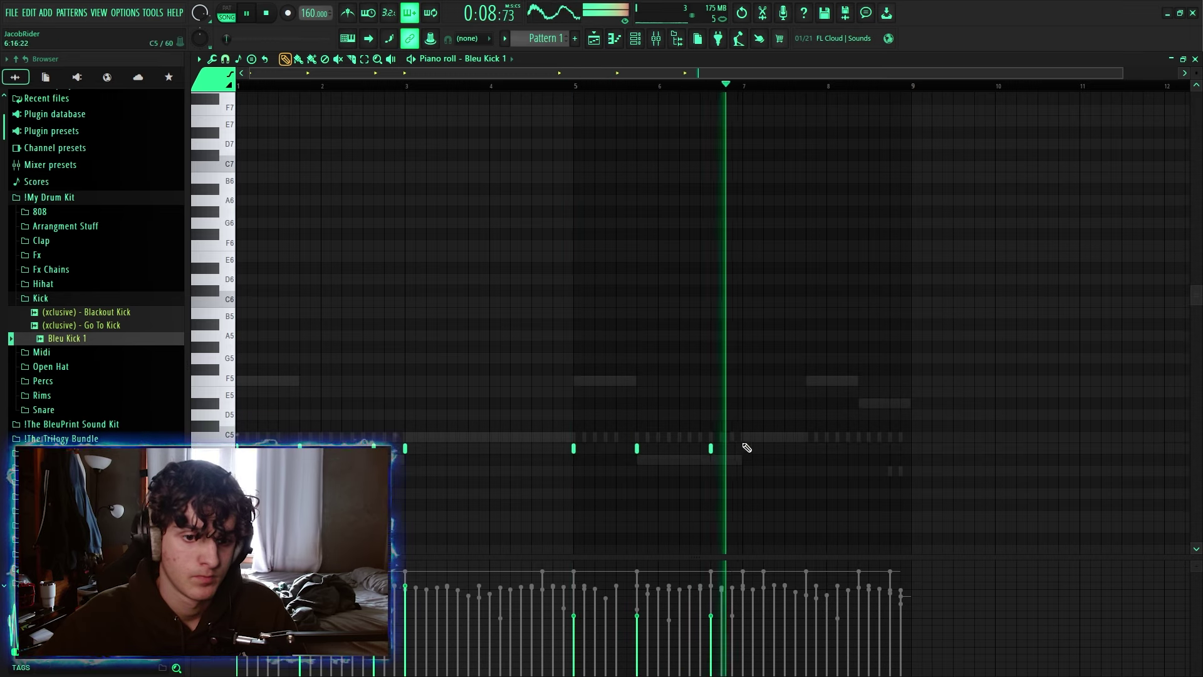
left_click(743, 448)
left_click(763, 448)
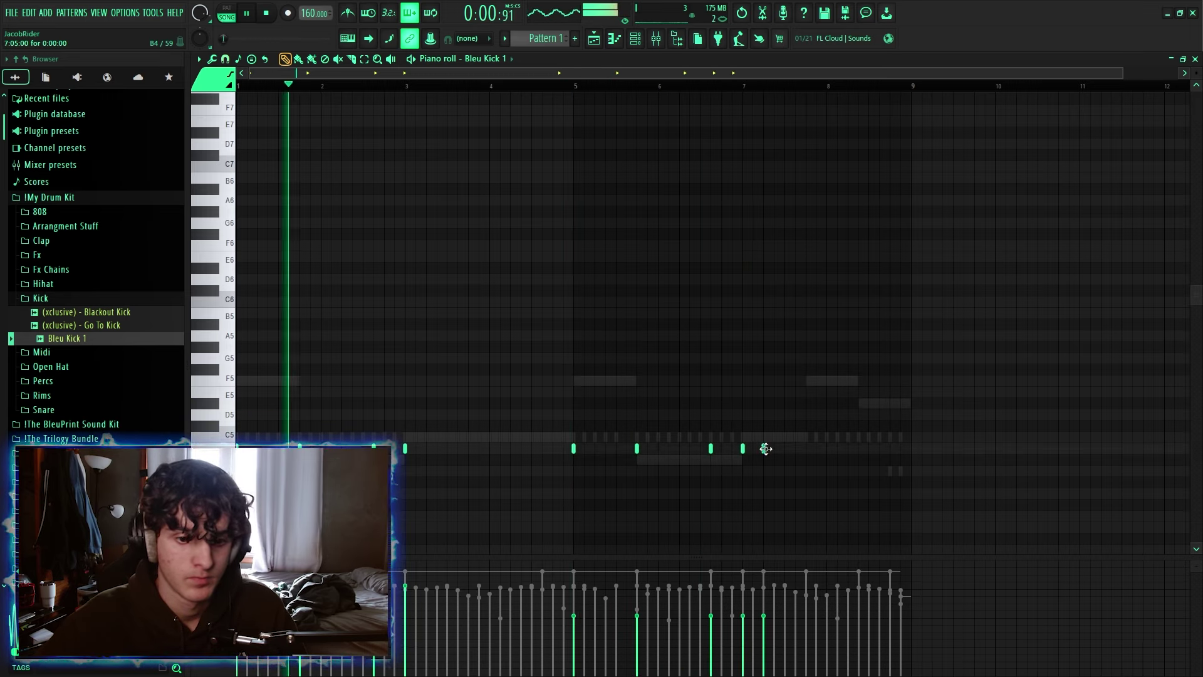
Raise the velocity of the five new kick notes to match the earlier kicks and add another B4 kick late in bar 7.
left_click_drag(796, 469, 526, 450)
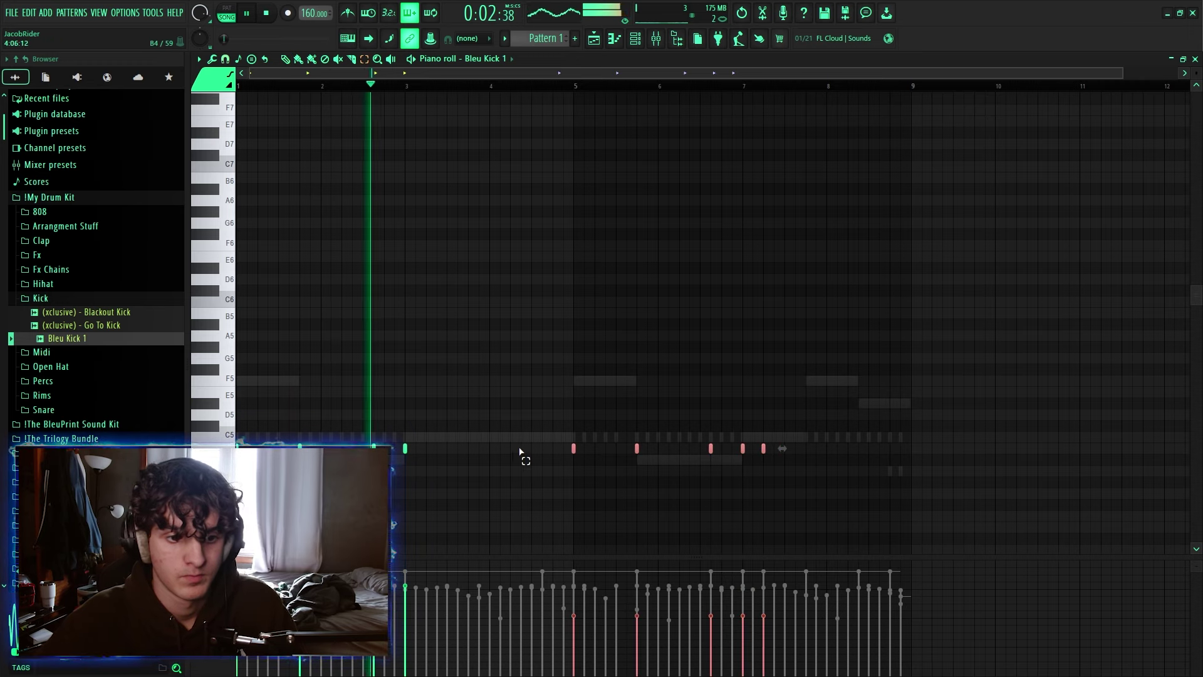
left_click(572, 448)
key("ctrl+z")
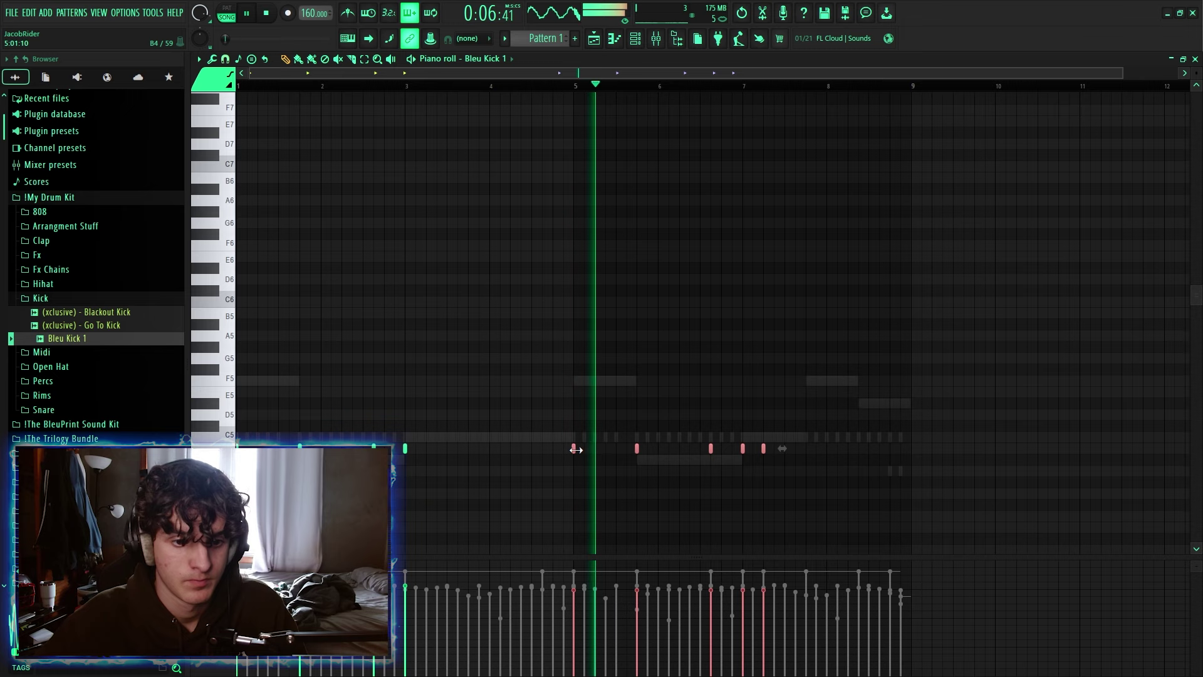
left_click(703, 393, "ctrl")
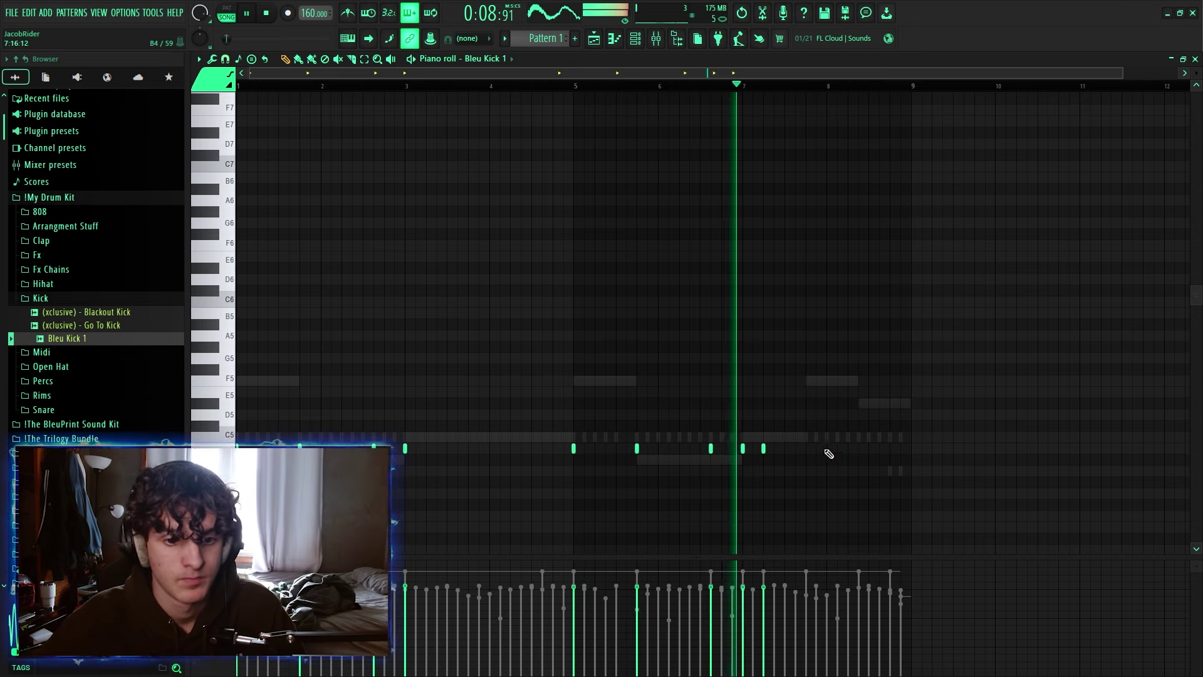
left_click(807, 449)
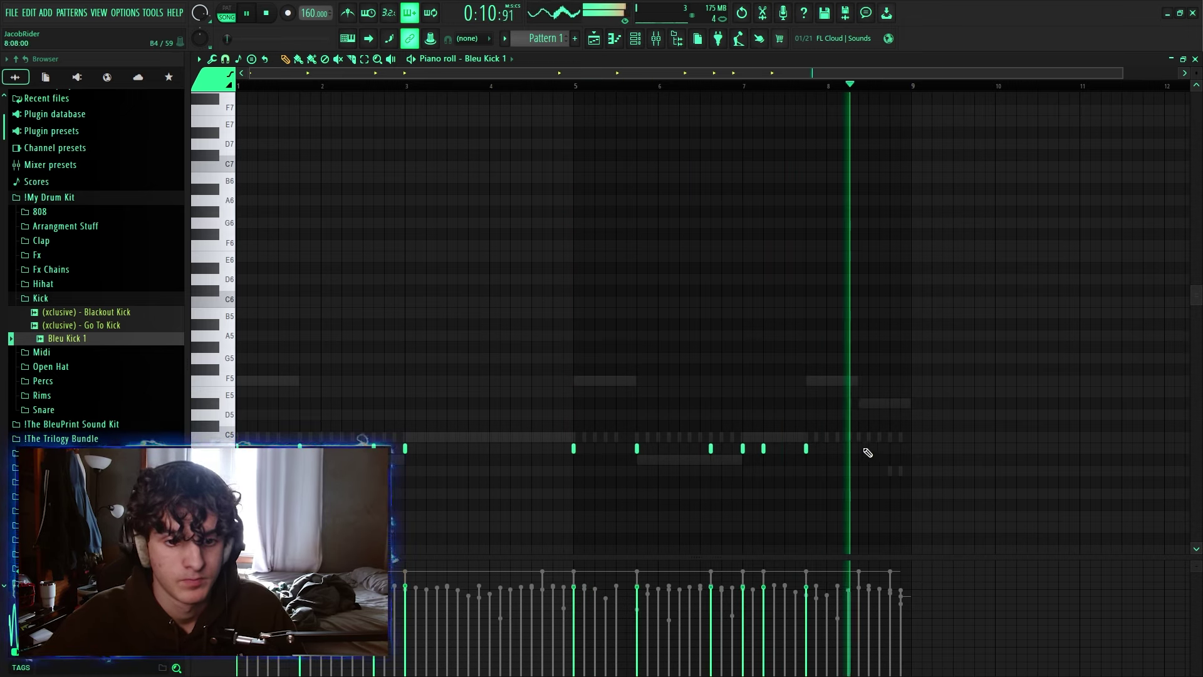